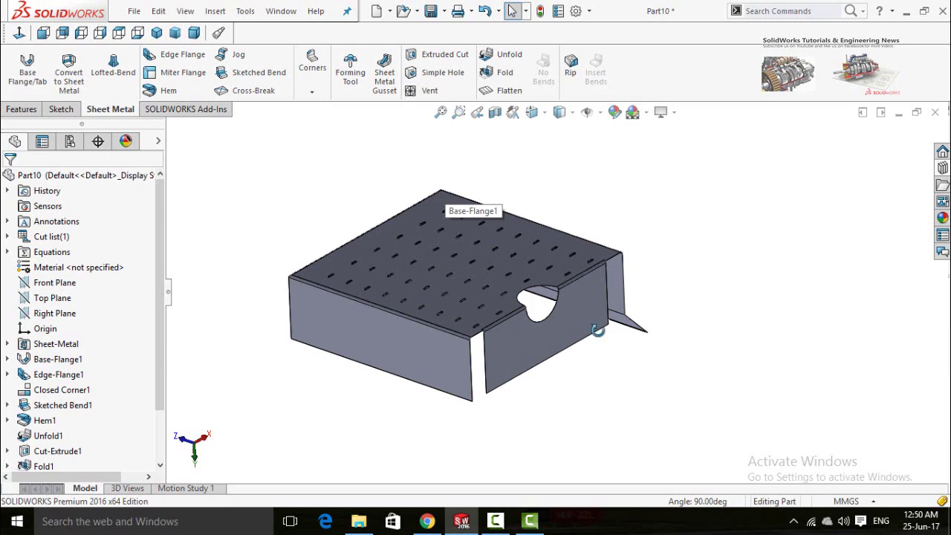
Step: Orbit and zoom around the finished louvered sheet-metal box to review it
{"action": "middle_click_drag", "start_coordinate": [598, 331], "coordinate": [604, 355]}
{"action": "scroll", "coordinate": [474, 301], "scroll_direction": "down", "scroll_amount": 5}
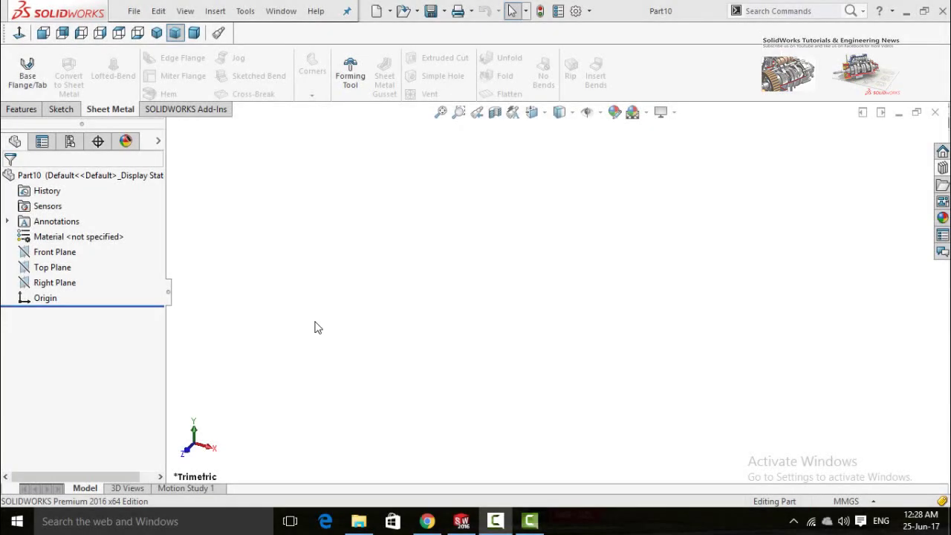
Step: Sketch on the Front Plane a vertical line down from the origin, then a horizontal line leftward
{"action": "left_click", "coordinate": [48, 257]}
{"action": "left_click", "coordinate": [57, 234]}
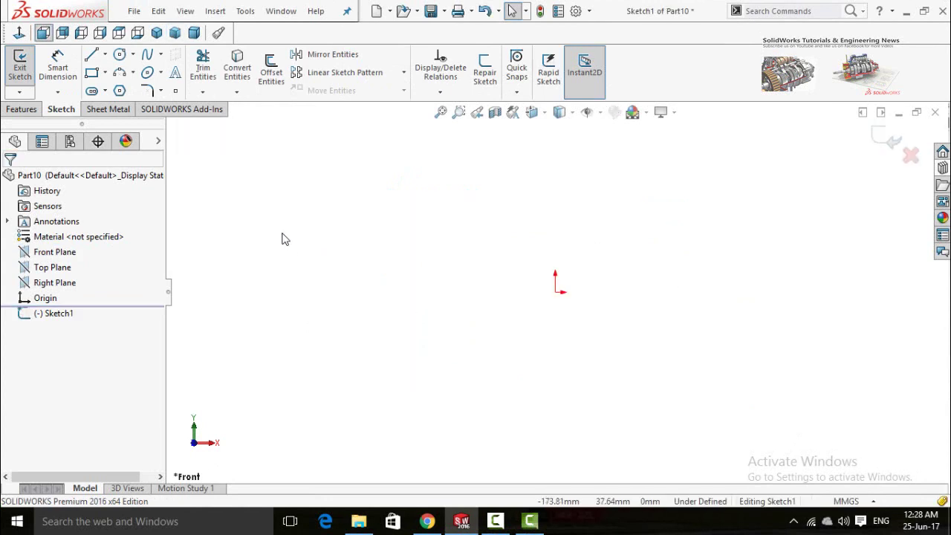
{"action": "left_click", "coordinate": [91, 54]}
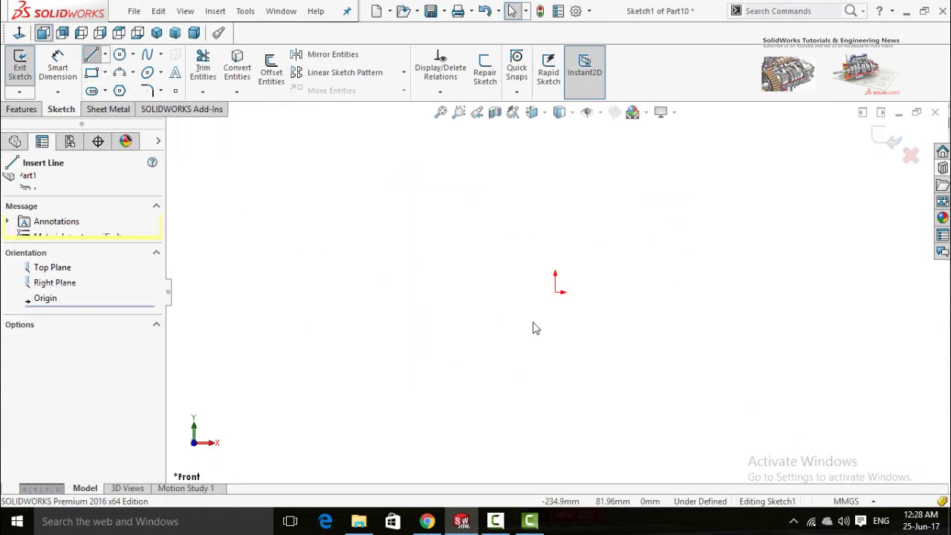
{"action": "left_click", "coordinate": [555, 292]}
{"action": "left_click", "coordinate": [555, 367]}
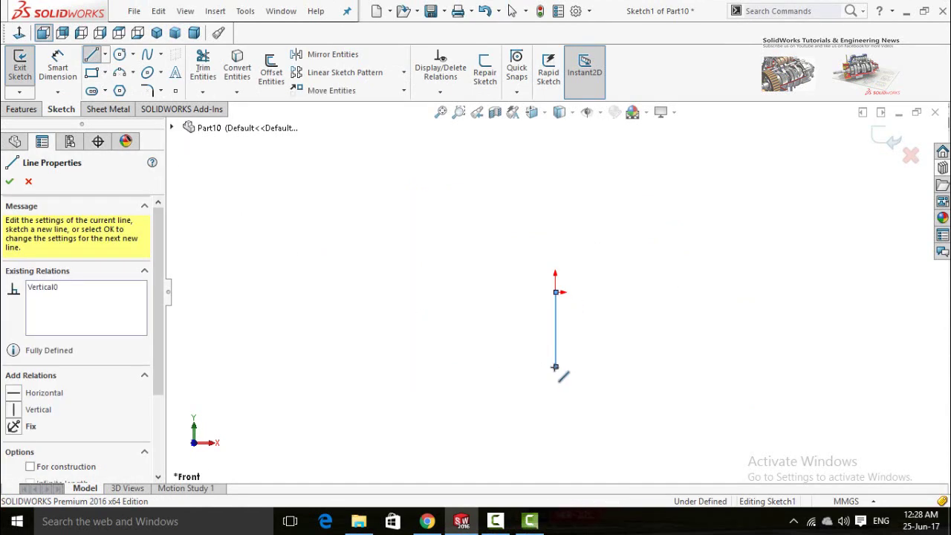
{"action": "left_click", "coordinate": [373, 366]}
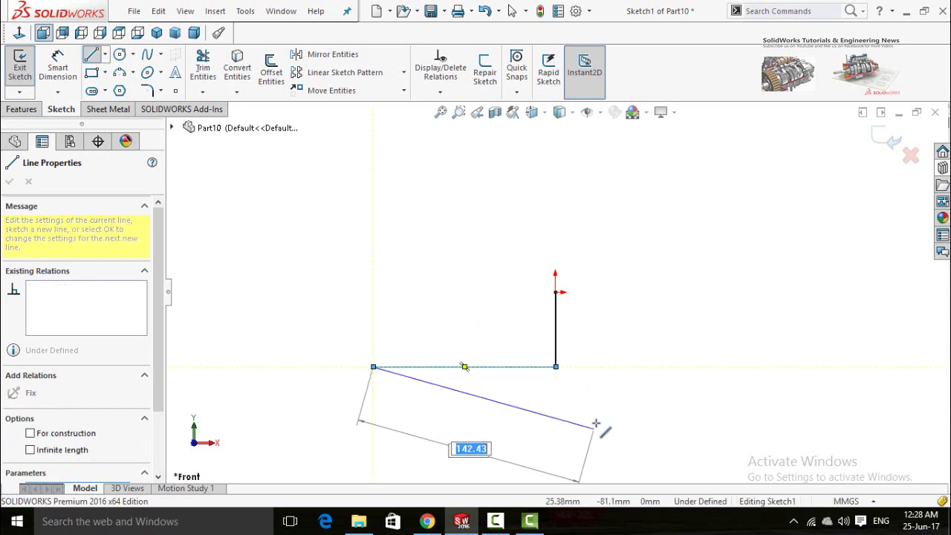
{"action": "key", "text": "Escape"}
{"action": "key", "text": "Escape"}
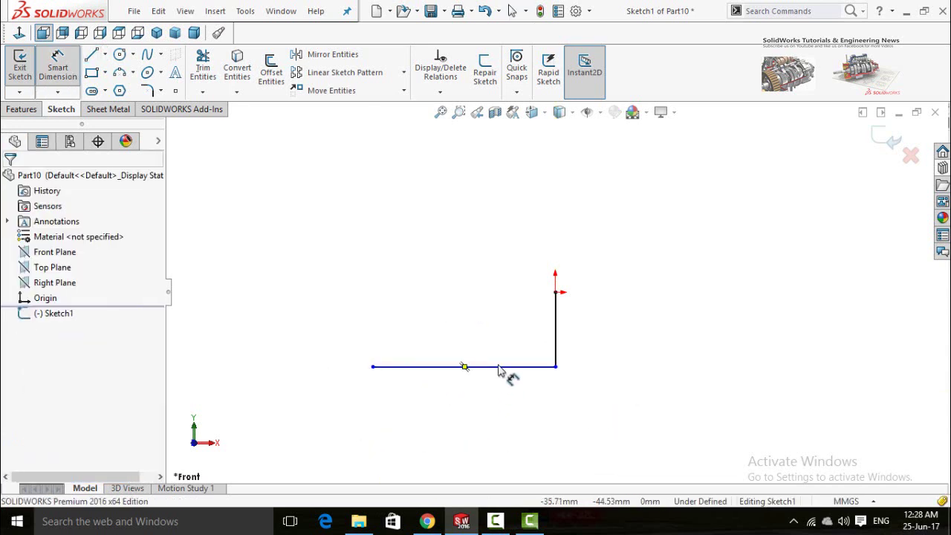
Step: Dimension the horizontal line to 1000 mm (entered as 1m) and the vertical line to 500 mm
{"action": "left_click", "coordinate": [499, 367]}
{"action": "left_click", "coordinate": [491, 416]}
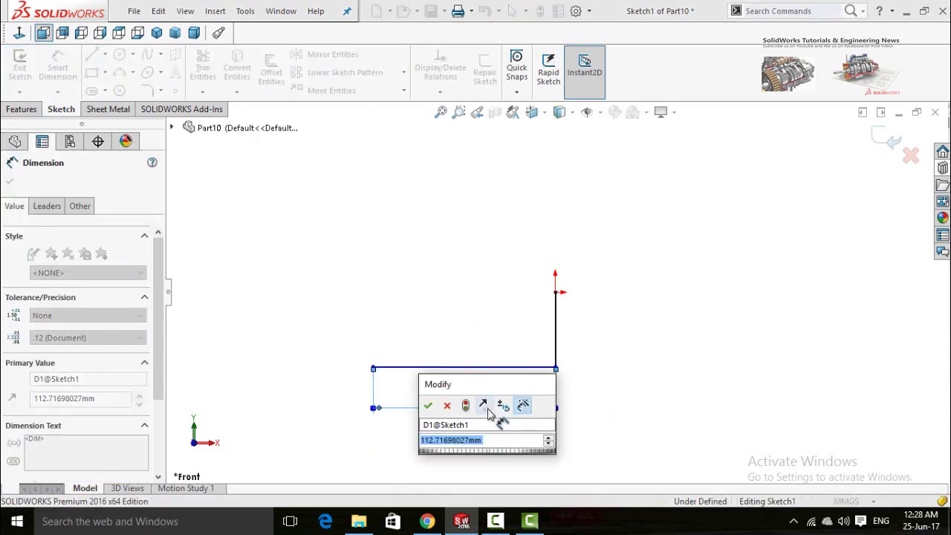
{"action": "type", "text": "1m"}
{"action": "key", "text": "Return"}
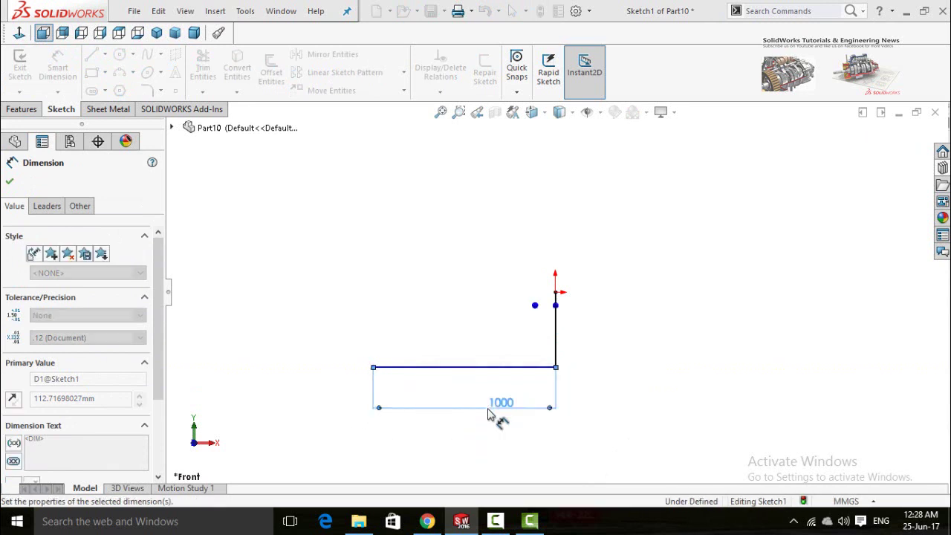
{"action": "left_click", "coordinate": [588, 360]}
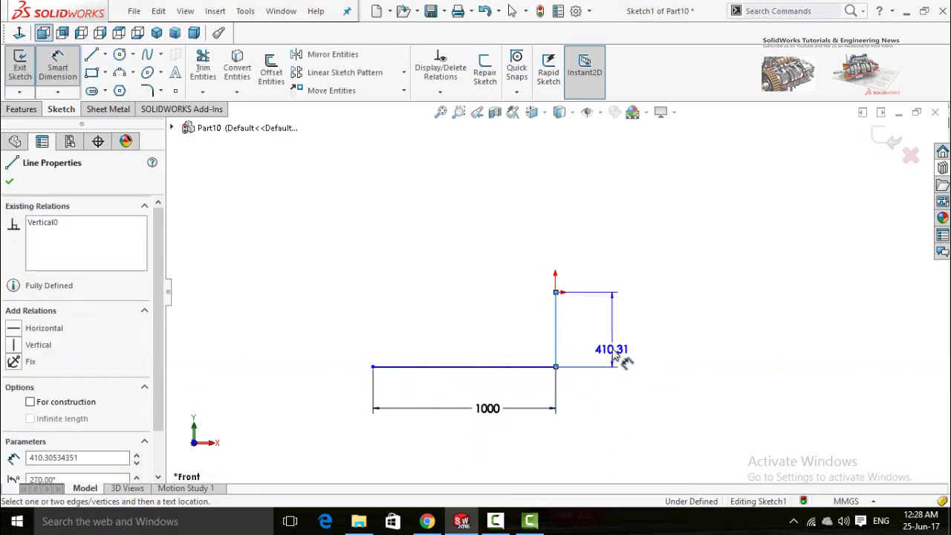
{"action": "left_click", "coordinate": [622, 363]}
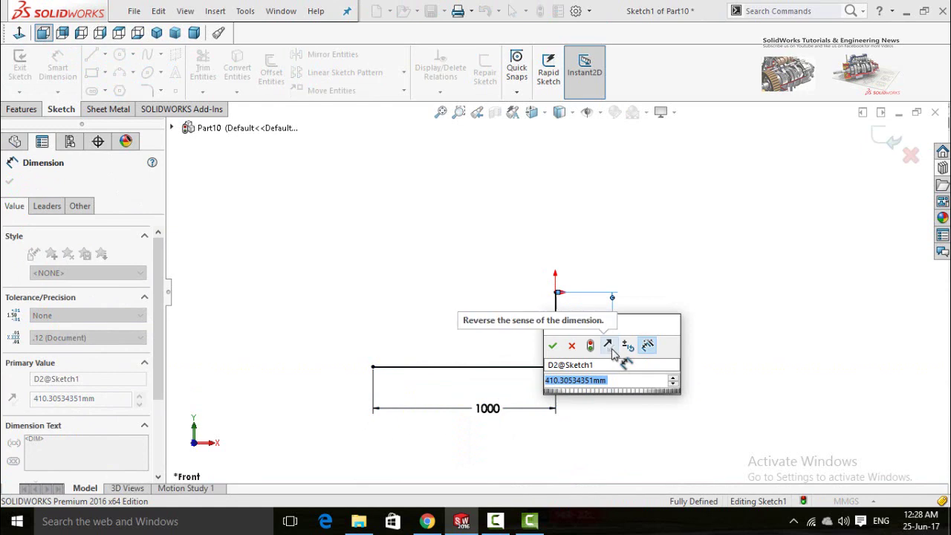
{"action": "type", "text": "500"}
{"action": "key", "text": "Return"}
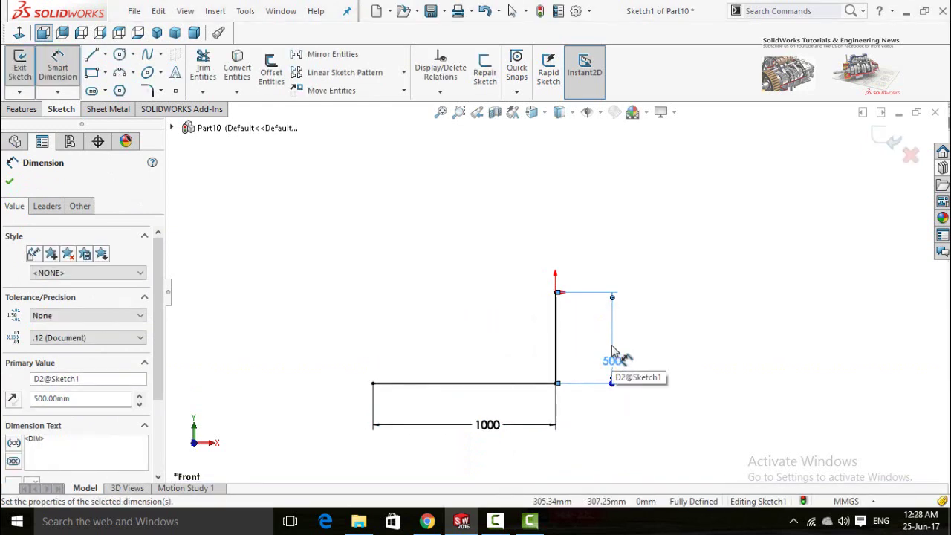
{"action": "key", "text": "Escape"}
{"action": "scroll", "coordinate": [406, 312], "scroll_direction": "down", "scroll_amount": 2}
{"action": "mouse_move", "coordinate": [413, 328]}
{"action": "middle_mouse_down"}
{"action": "mouse_move", "coordinate": [424, 320]}
{"action": "mouse_move", "coordinate": [280, 274]}
{"action": "middle_mouse_up"}
{"action": "left_click", "coordinate": [110, 110]}
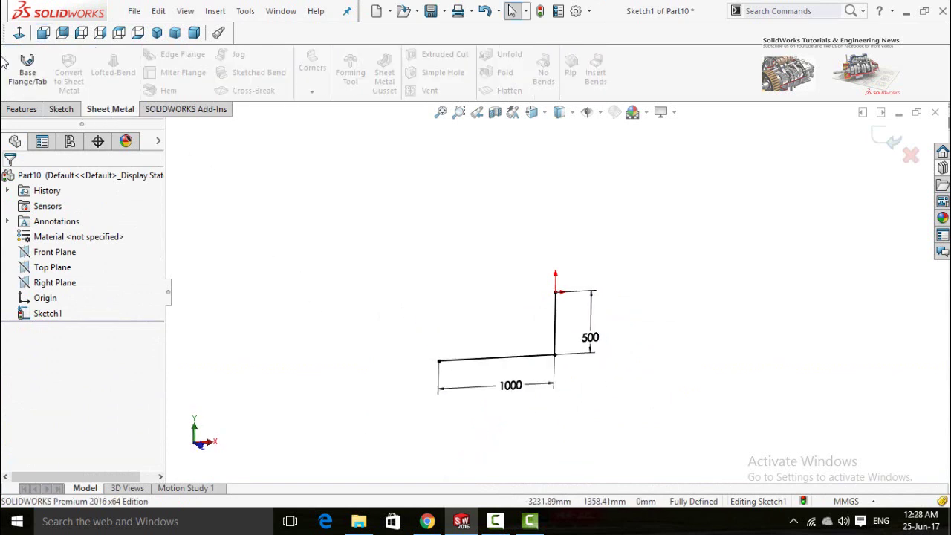
Step: Create a base flange from the L-sketch, 1000 mm deep and 0.30 mm thick
{"action": "left_click", "coordinate": [28, 71]}
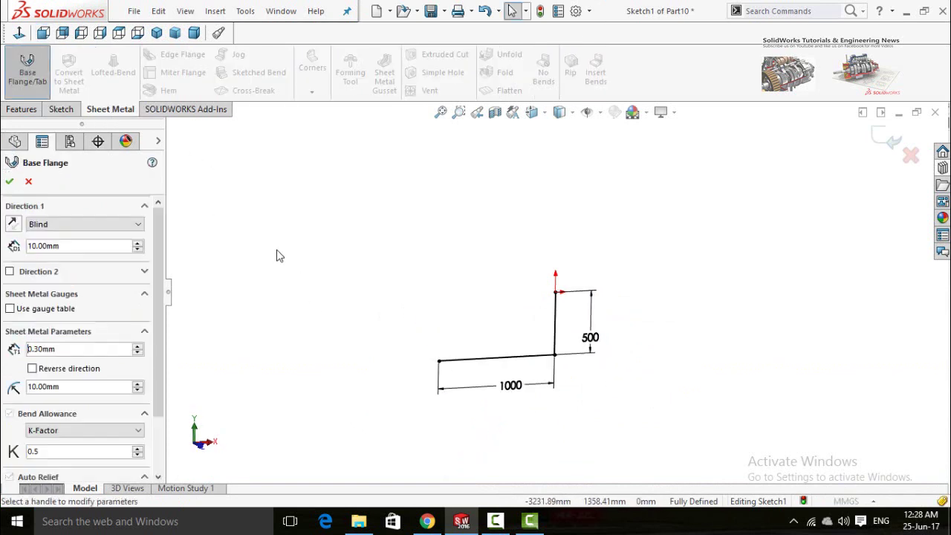
{"action": "mouse_move", "coordinate": [408, 350]}
{"action": "middle_mouse_down"}
{"action": "mouse_move", "coordinate": [503, 367]}
{"action": "mouse_move", "coordinate": [550, 257]}
{"action": "mouse_move", "coordinate": [357, 233]}
{"action": "mouse_move", "coordinate": [293, 253]}
{"action": "mouse_move", "coordinate": [347, 299]}
{"action": "mouse_move", "coordinate": [317, 283]}
{"action": "middle_mouse_up"}
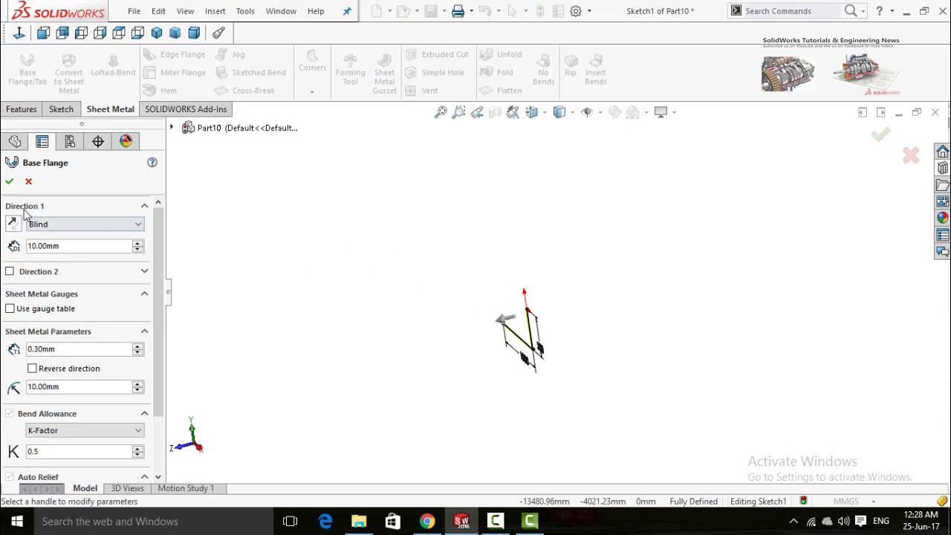
{"action": "double_click", "coordinate": [75, 245]}
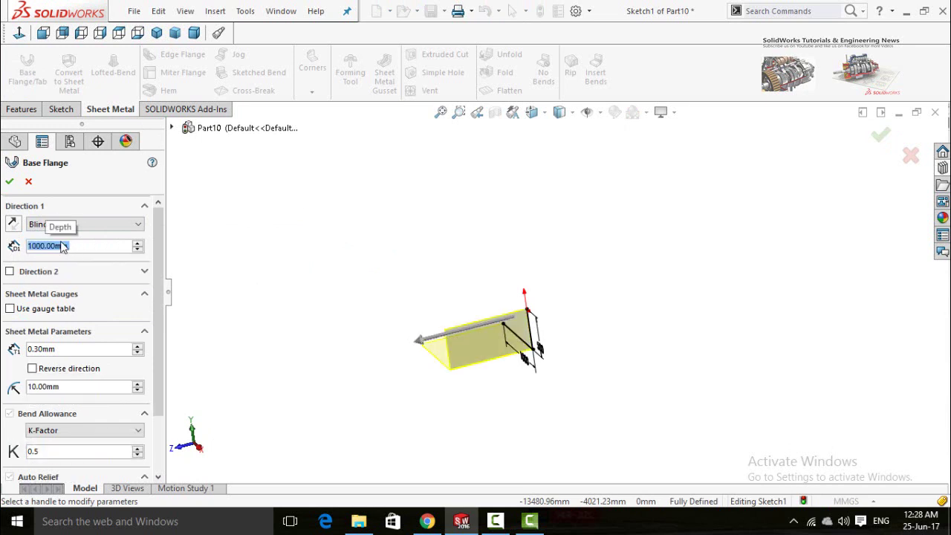
{"action": "left_click", "coordinate": [13, 226]}
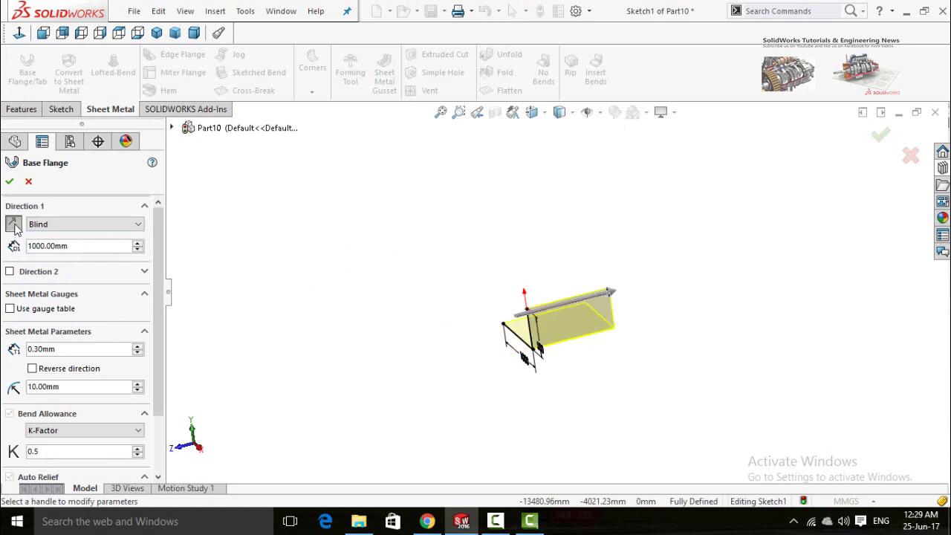
{"action": "left_click", "coordinate": [13, 225]}
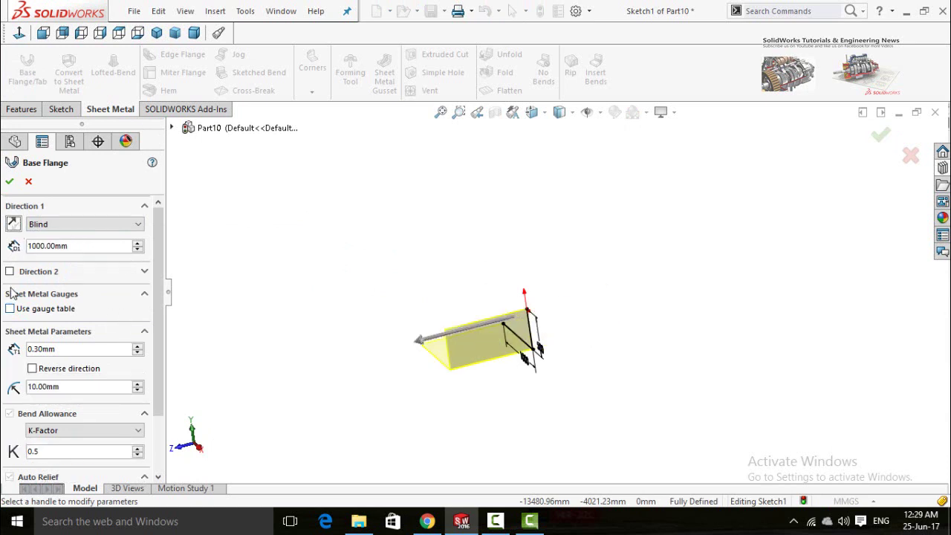
{"action": "left_click_drag", "start_coordinate": [160, 291], "coordinate": [157, 358]}
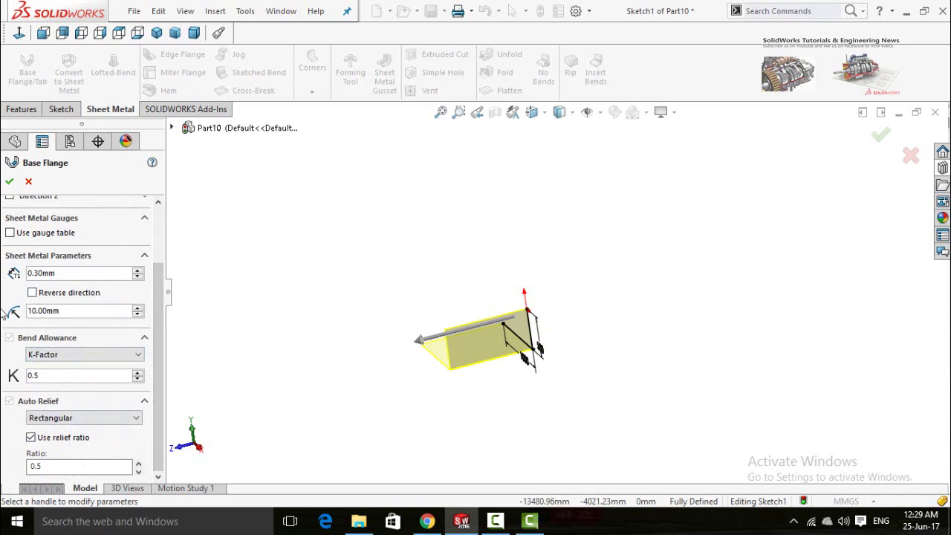
{"action": "left_click", "coordinate": [10, 182]}
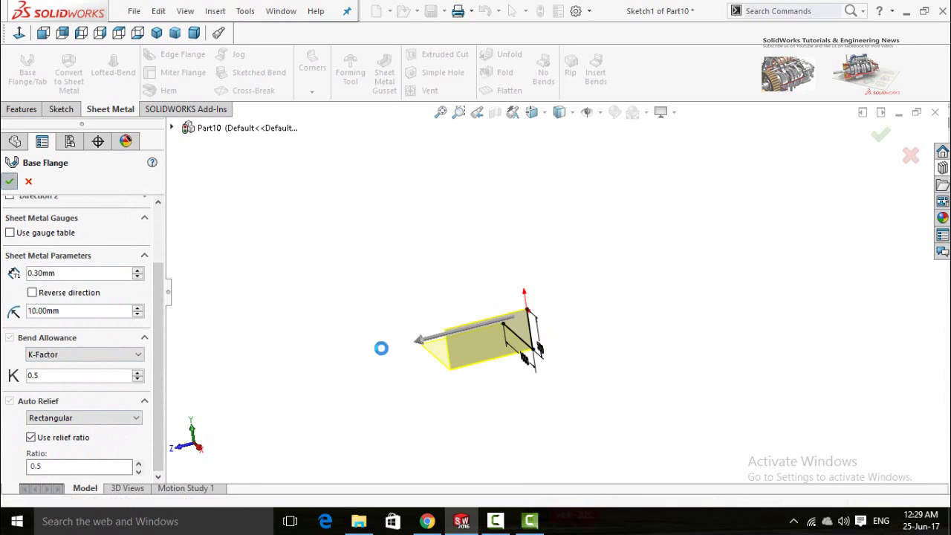
{"action": "middle_click_drag", "start_coordinate": [377, 374], "coordinate": [446, 327]}
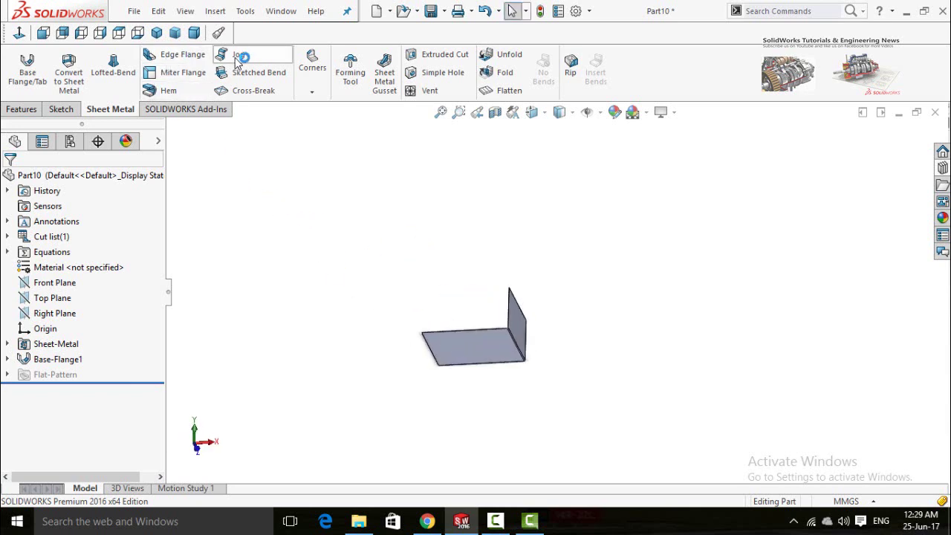
Step: Start an edge flange on three base-plate edges with a 340 mm Blind length
{"action": "left_click", "coordinate": [185, 56]}
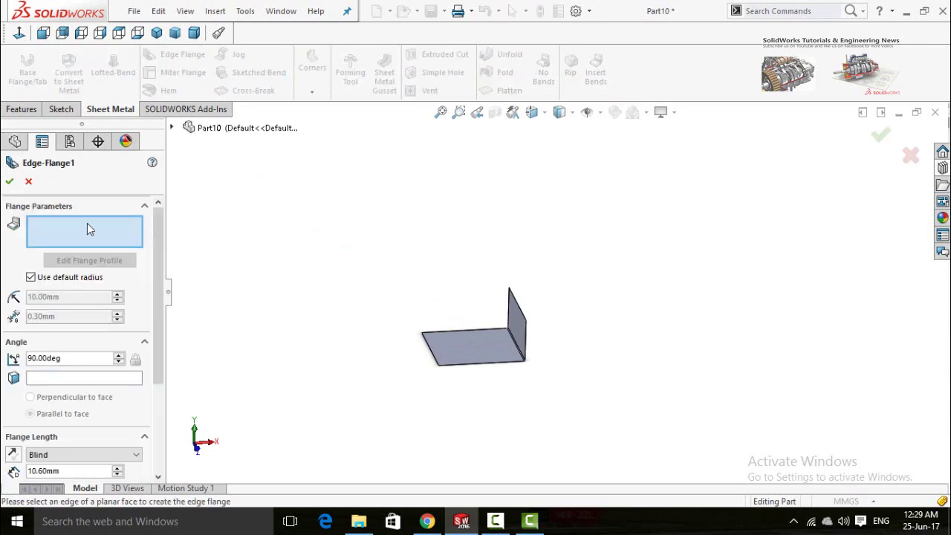
{"action": "mouse_move", "coordinate": [468, 374]}
{"action": "middle_mouse_down"}
{"action": "mouse_move", "coordinate": [480, 370]}
{"action": "mouse_move", "coordinate": [463, 361]}
{"action": "mouse_move", "coordinate": [463, 384]}
{"action": "middle_mouse_up"}
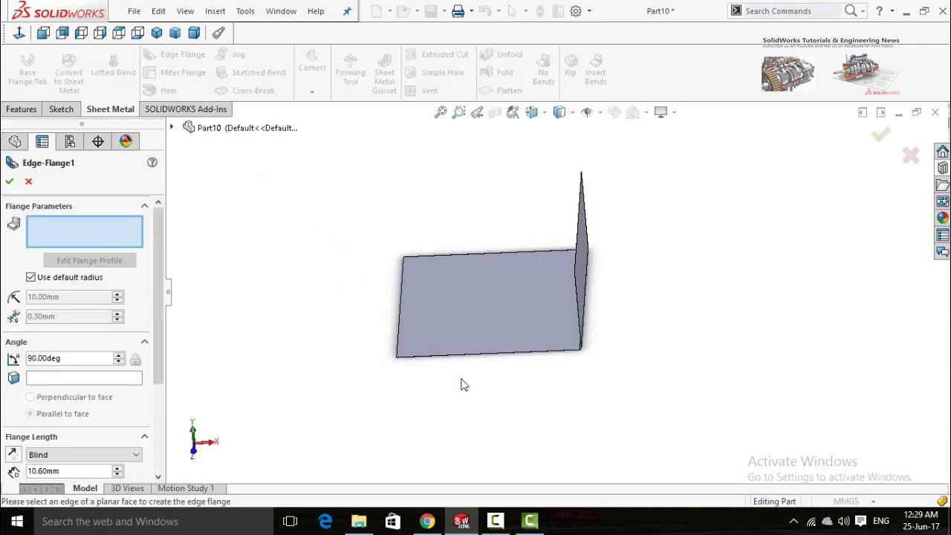
{"action": "left_click", "coordinate": [441, 254]}
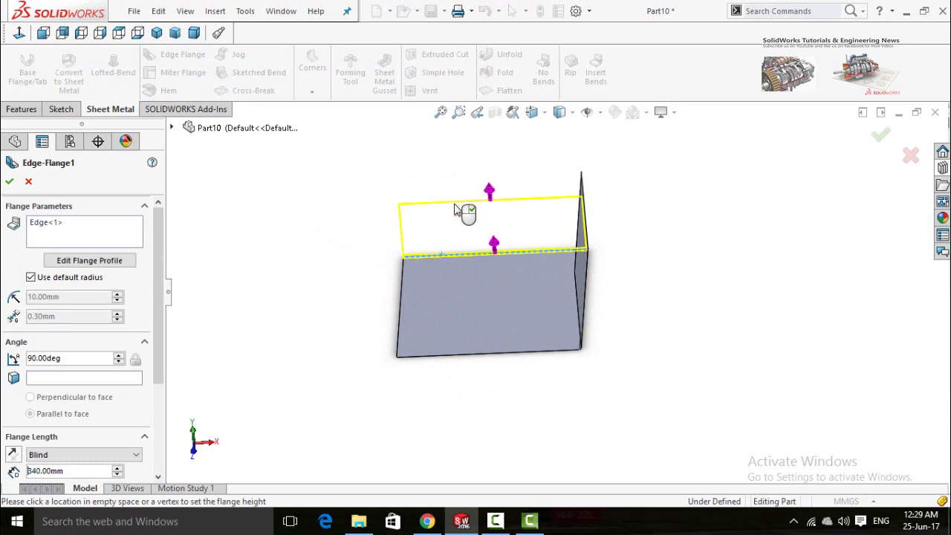
{"action": "left_click", "coordinate": [454, 205]}
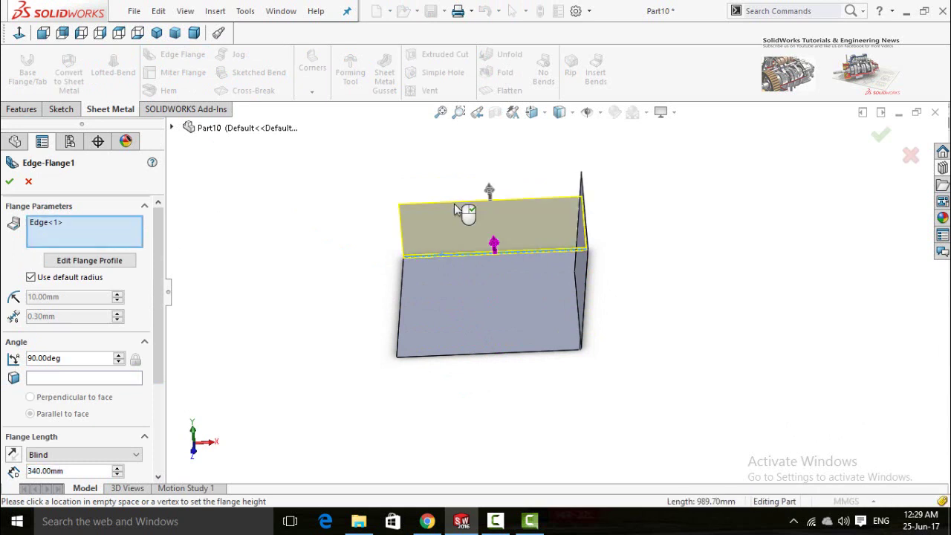
{"action": "mouse_move", "coordinate": [343, 308]}
{"action": "middle_mouse_down"}
{"action": "mouse_move", "coordinate": [354, 293]}
{"action": "mouse_move", "coordinate": [346, 255]}
{"action": "mouse_move", "coordinate": [308, 260]}
{"action": "mouse_move", "coordinate": [331, 300]}
{"action": "middle_mouse_up"}
{"action": "left_click", "coordinate": [404, 338]}
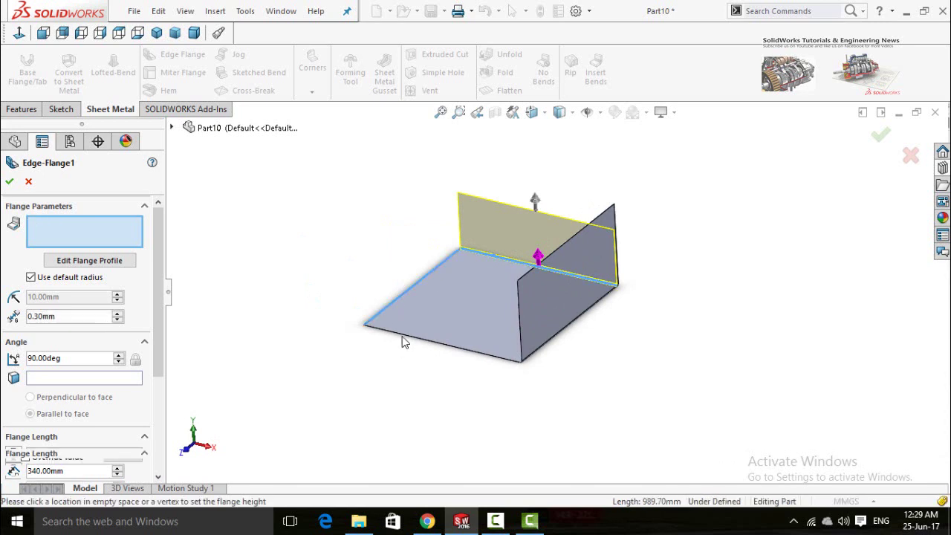
{"action": "left_click", "coordinate": [404, 338]}
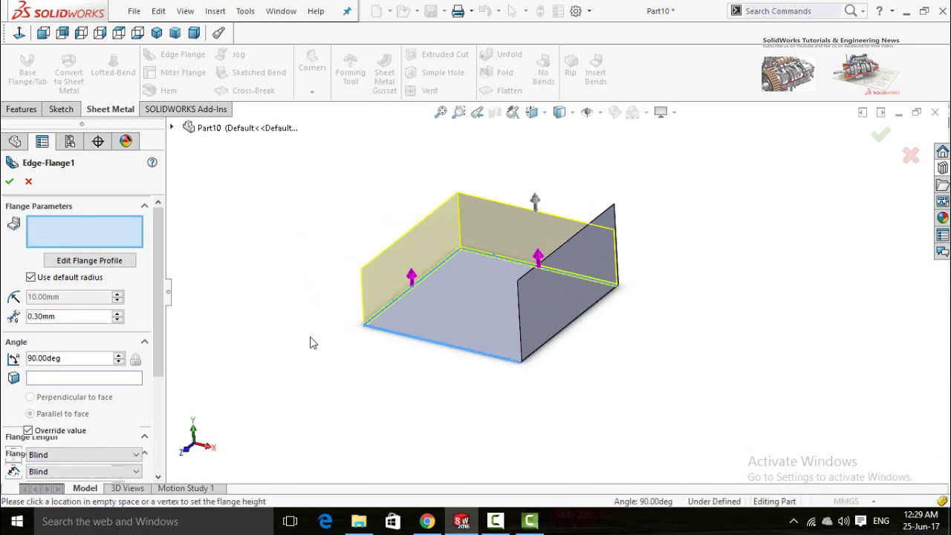
{"action": "scroll", "coordinate": [314, 313], "scroll_direction": "up", "scroll_amount": 2}
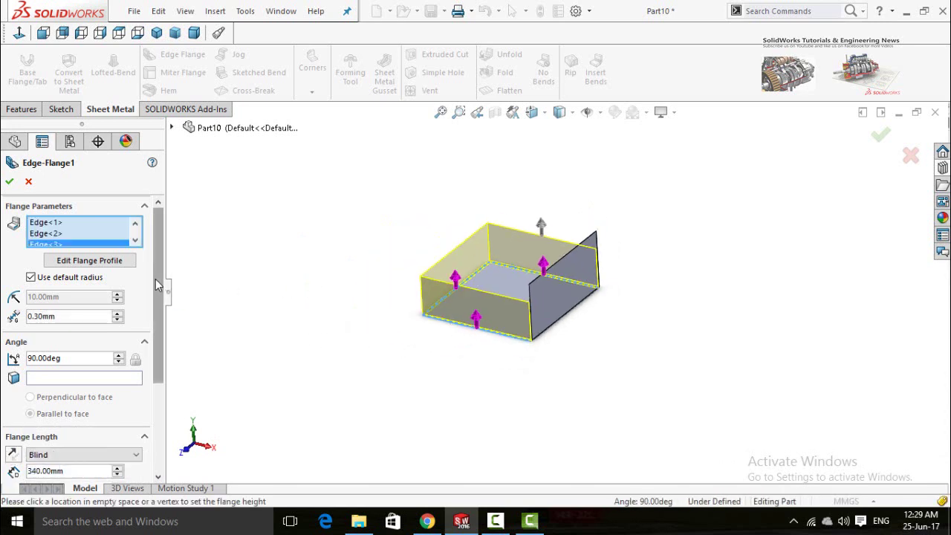
{"action": "scroll", "coordinate": [158, 292], "scroll_direction": "down", "scroll_amount": 1}
{"action": "scroll", "coordinate": [157, 292], "scroll_direction": "down", "scroll_amount": 2}
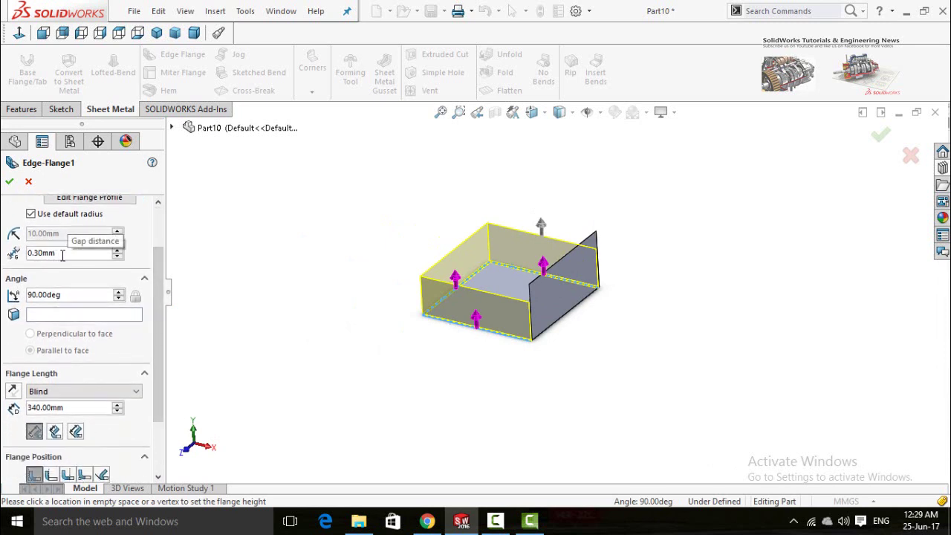
Step: Try a 10 mm gap distance on the edge flange, then set it back to 0.30 mm
{"action": "middle_click_drag", "start_coordinate": [349, 312], "coordinate": [490, 327]}
{"action": "scroll", "coordinate": [471, 272], "scroll_direction": "down", "scroll_amount": 5}
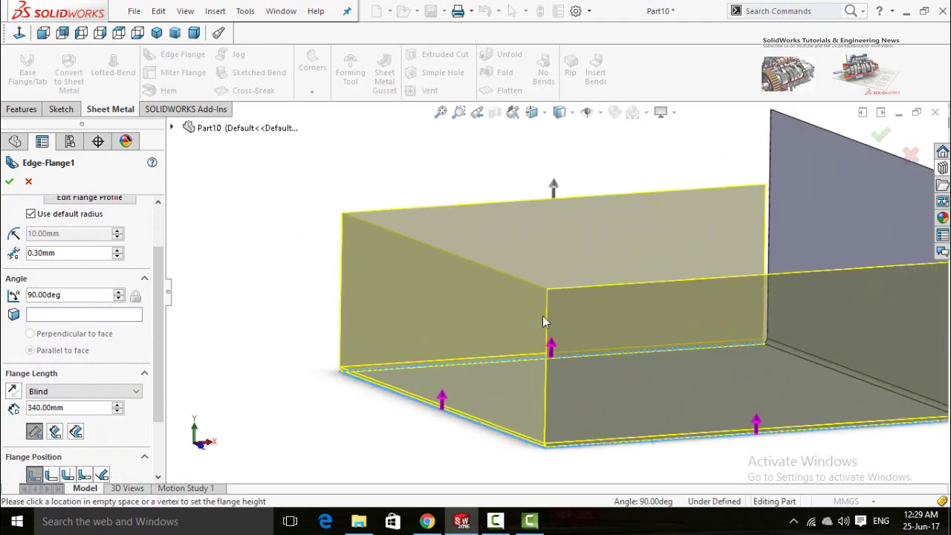
{"action": "scroll", "coordinate": [546, 312], "scroll_direction": "down", "scroll_amount": 4}
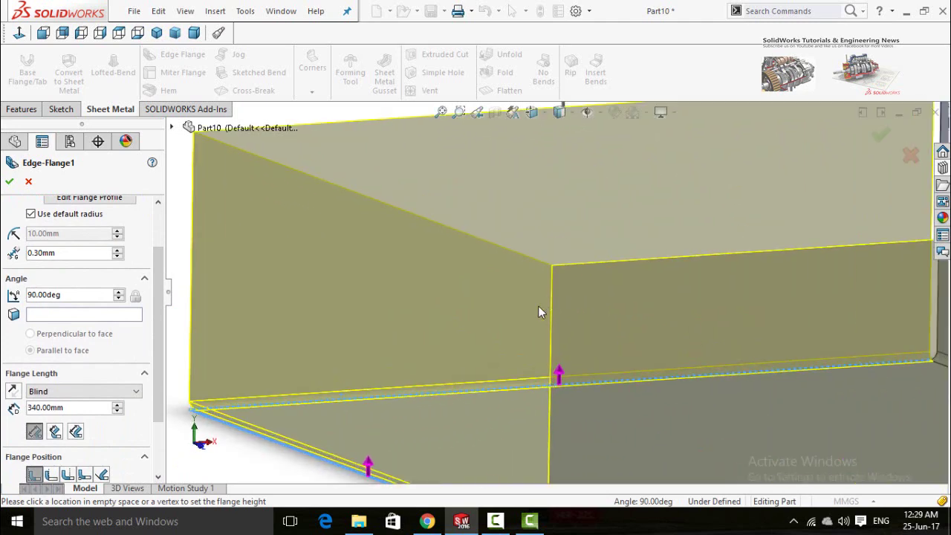
{"action": "scroll", "coordinate": [562, 318], "scroll_direction": "down", "scroll_amount": 4}
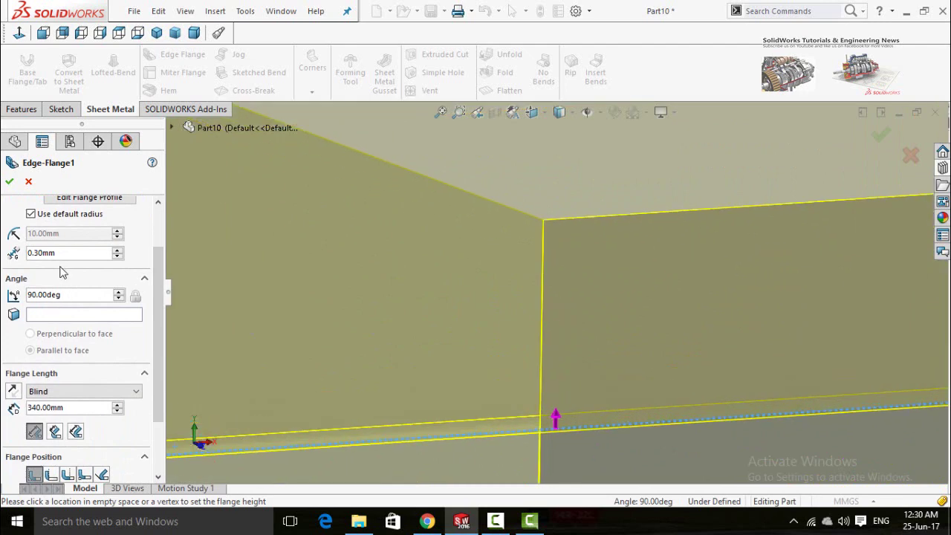
{"action": "double_click", "coordinate": [65, 252]}
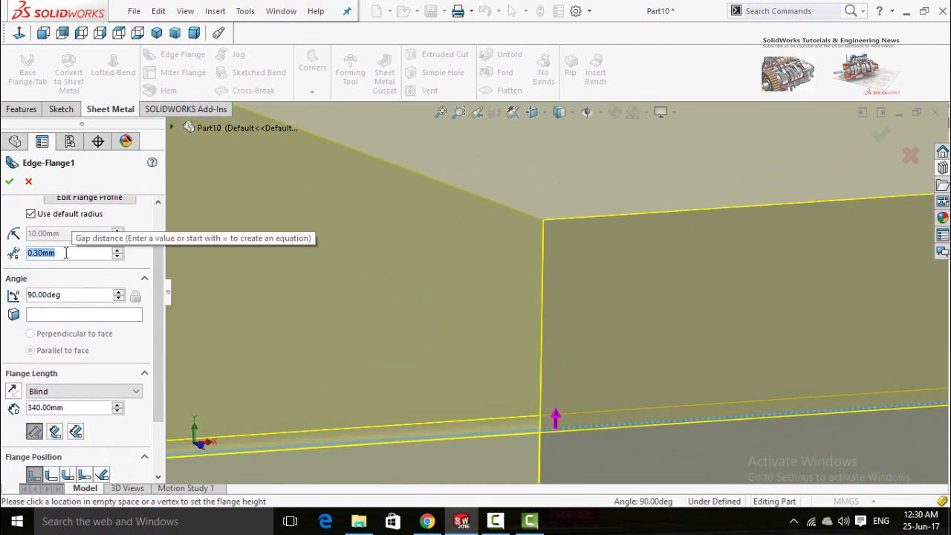
{"action": "type", "text": "10"}
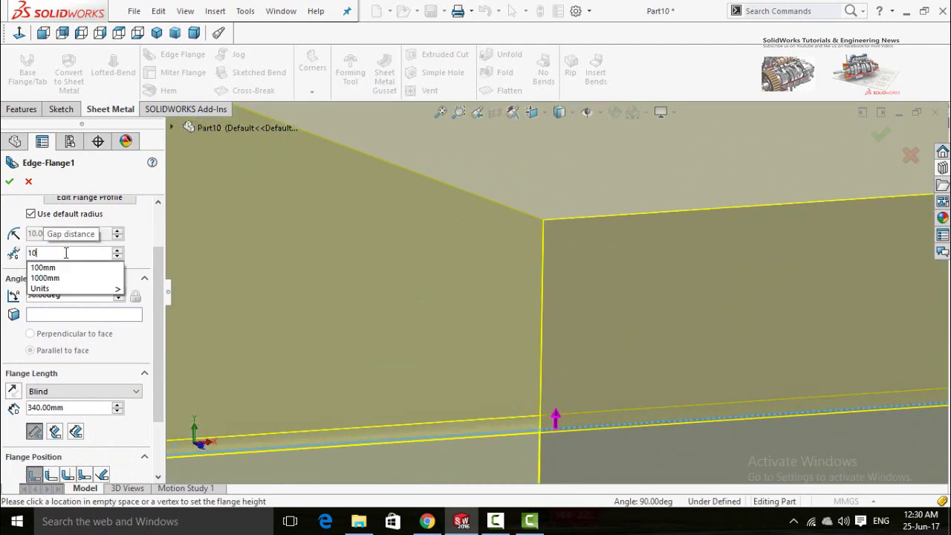
{"action": "key", "text": "Return"}
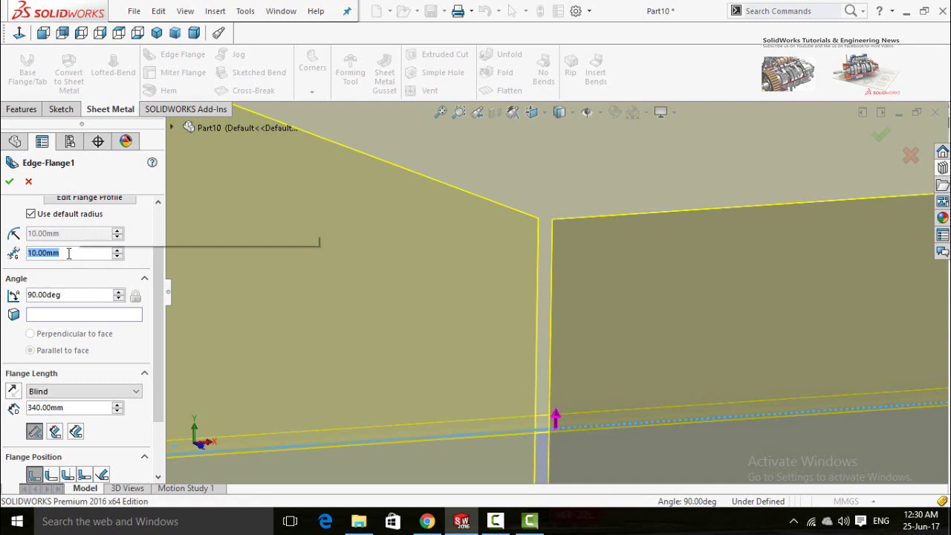
{"action": "type", "text": "0.3"}
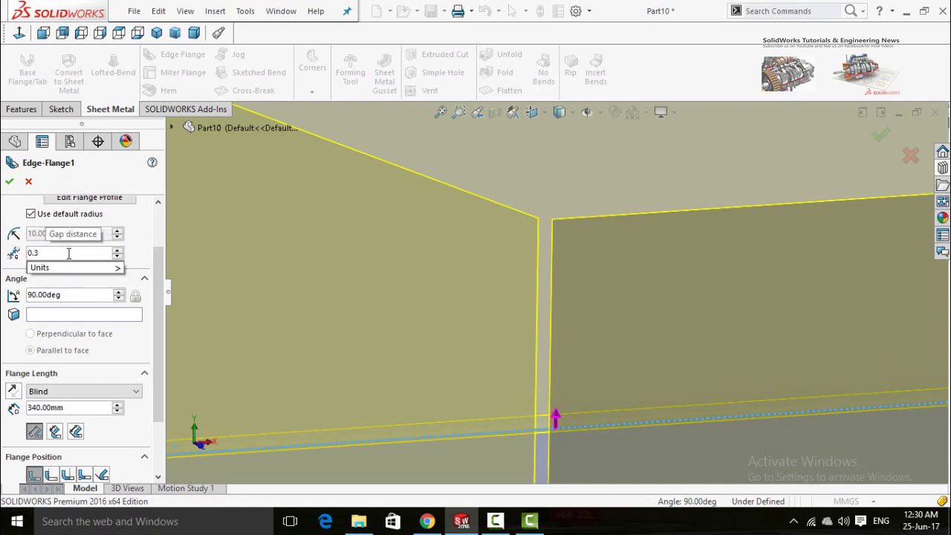
{"action": "key", "text": "Return"}
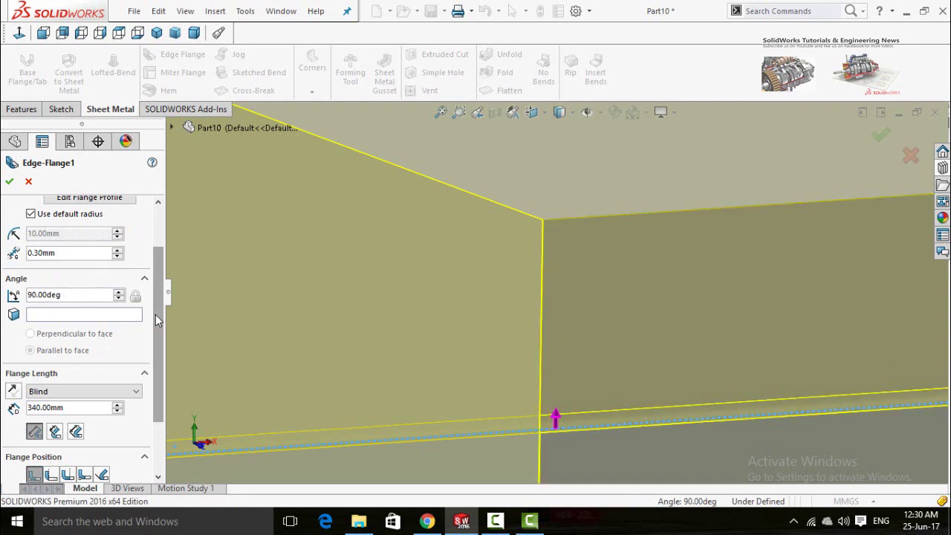
Step: Change the flange length to 300 mm and select Edge<1> in the edge list
{"action": "scroll", "coordinate": [156, 366], "scroll_direction": "down", "scroll_amount": 3}
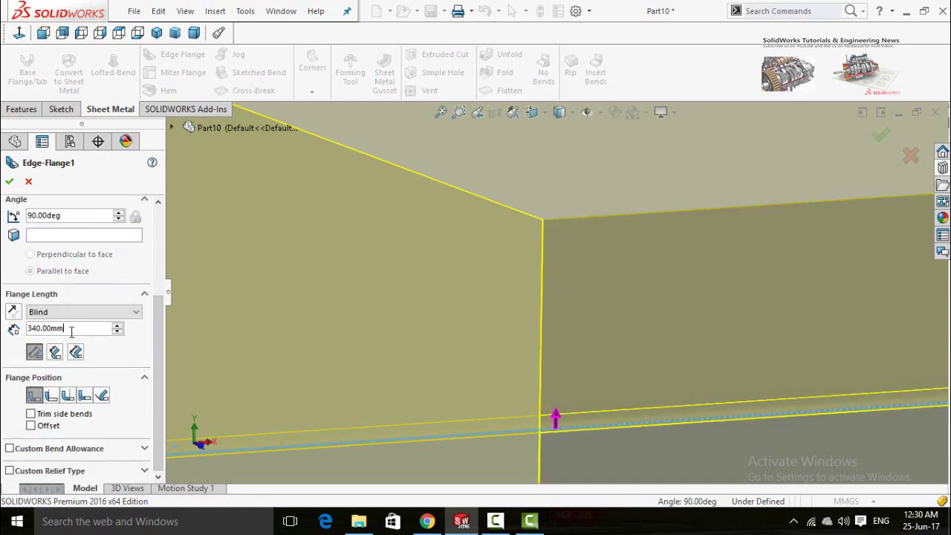
{"action": "scroll", "coordinate": [557, 403], "scroll_direction": "up", "scroll_amount": 10}
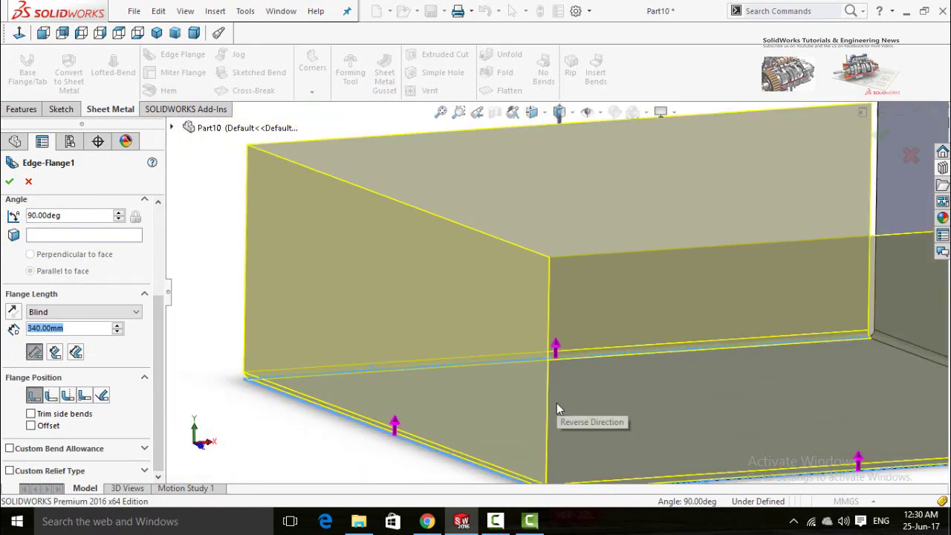
{"action": "middle_click_drag", "start_coordinate": [541, 422], "coordinate": [541, 417]}
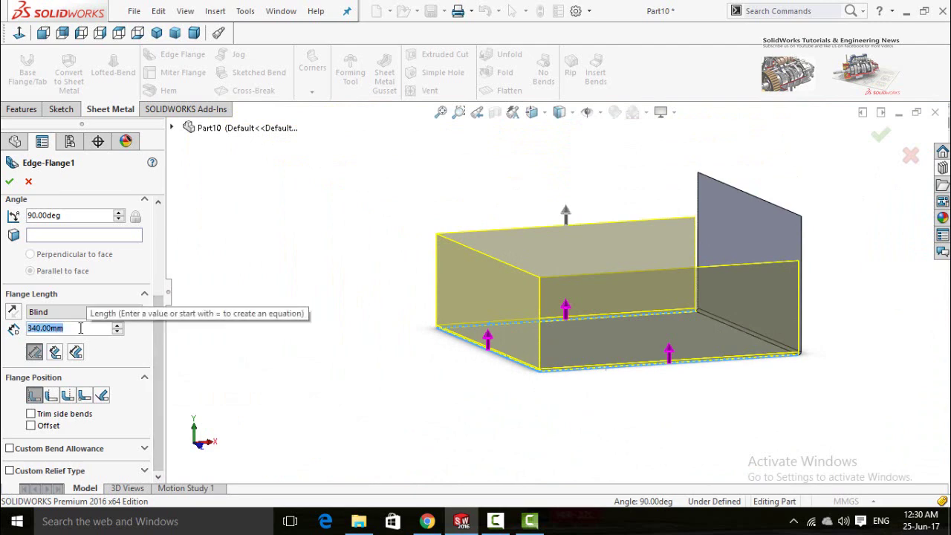
{"action": "type", "text": "300"}
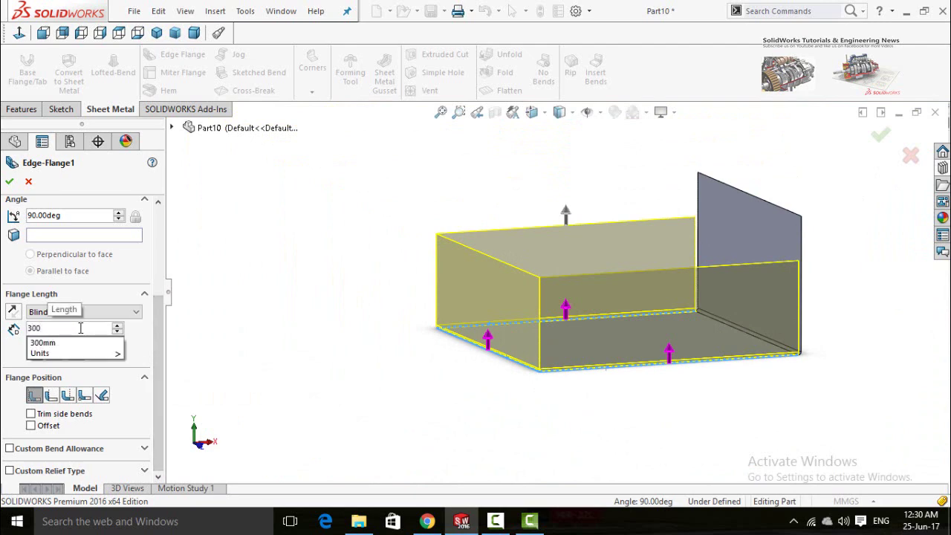
{"action": "key", "text": "Return"}
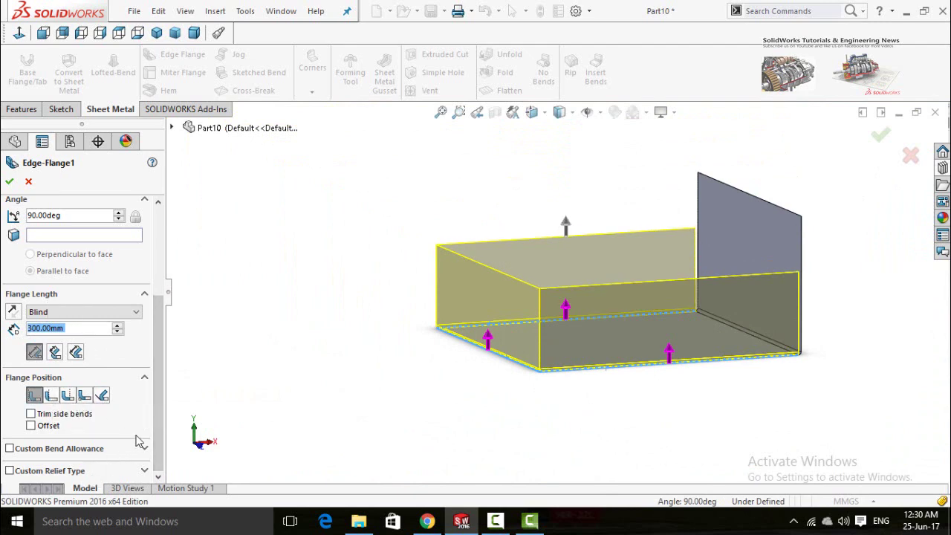
{"action": "left_click_drag", "start_coordinate": [155, 442], "coordinate": [161, 339]}
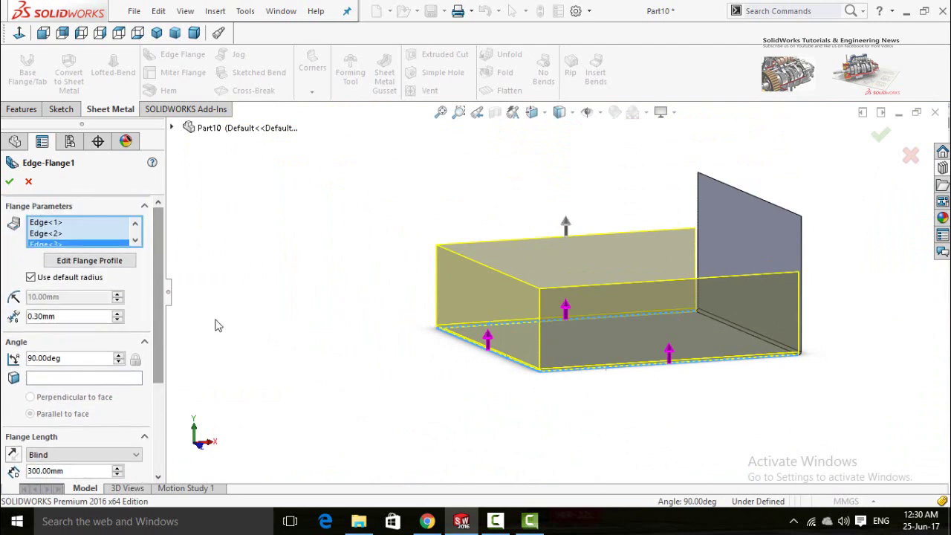
{"action": "middle_click_drag", "start_coordinate": [393, 365], "coordinate": [369, 408]}
{"action": "scroll", "coordinate": [589, 264], "scroll_direction": "down", "scroll_amount": 2}
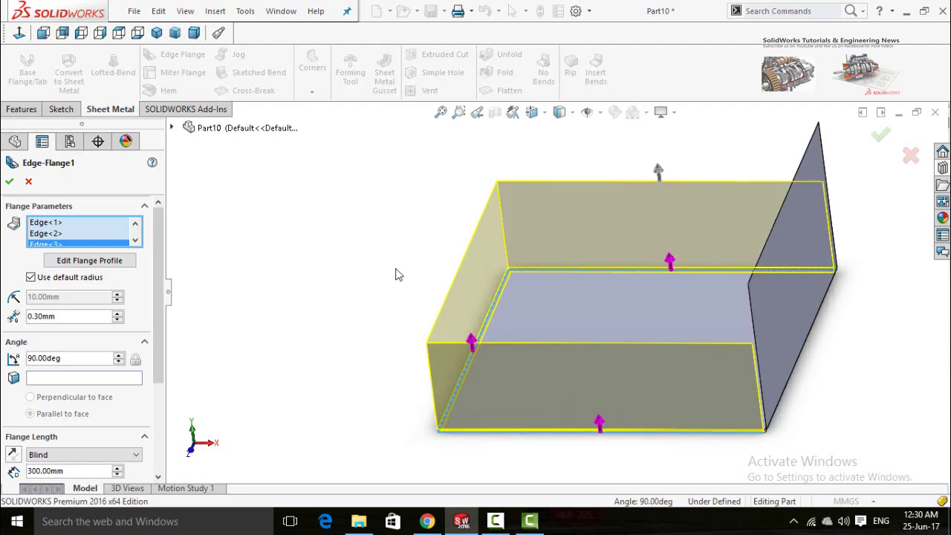
{"action": "middle_click_drag", "start_coordinate": [377, 268], "coordinate": [308, 278]}
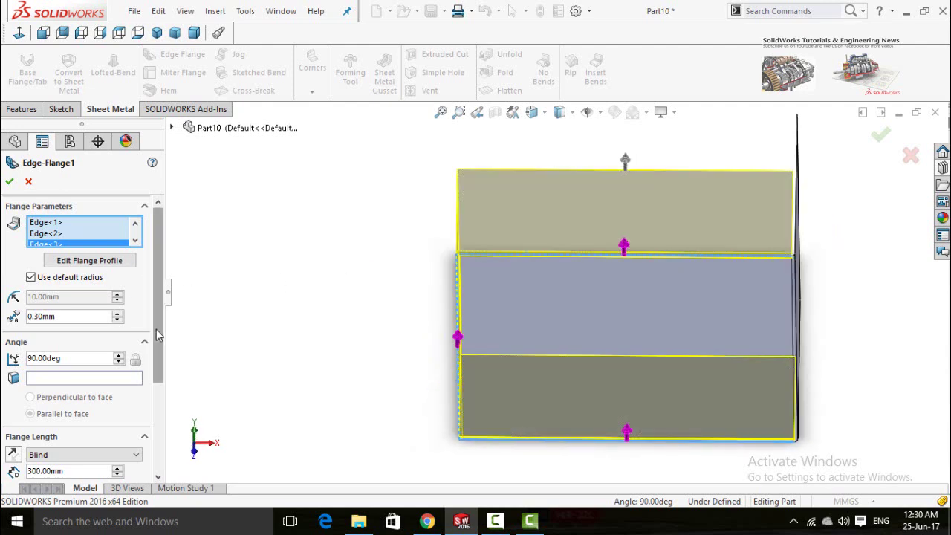
{"action": "left_click", "coordinate": [52, 223]}
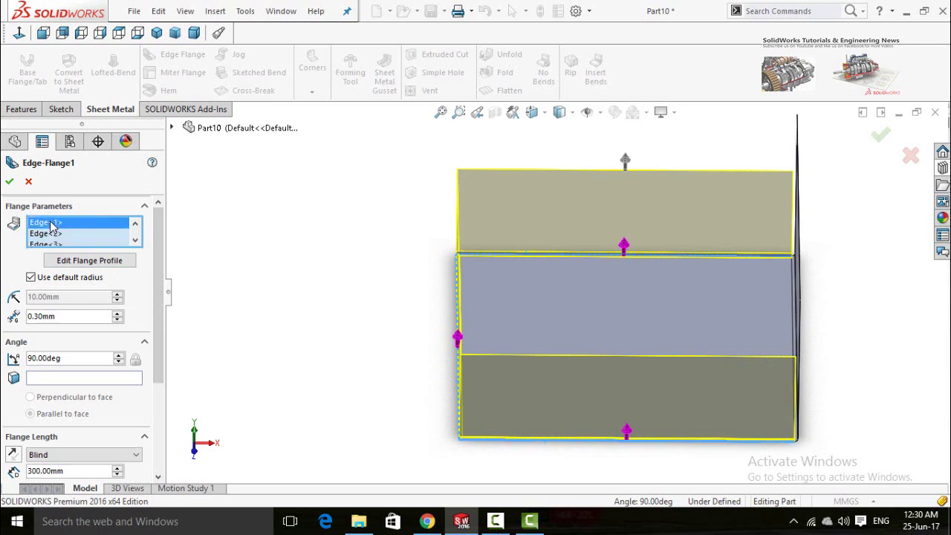
Step: In the first flange's profile sketch, delete the On Edge relation and pull both sides inward
{"action": "left_click", "coordinate": [89, 262]}
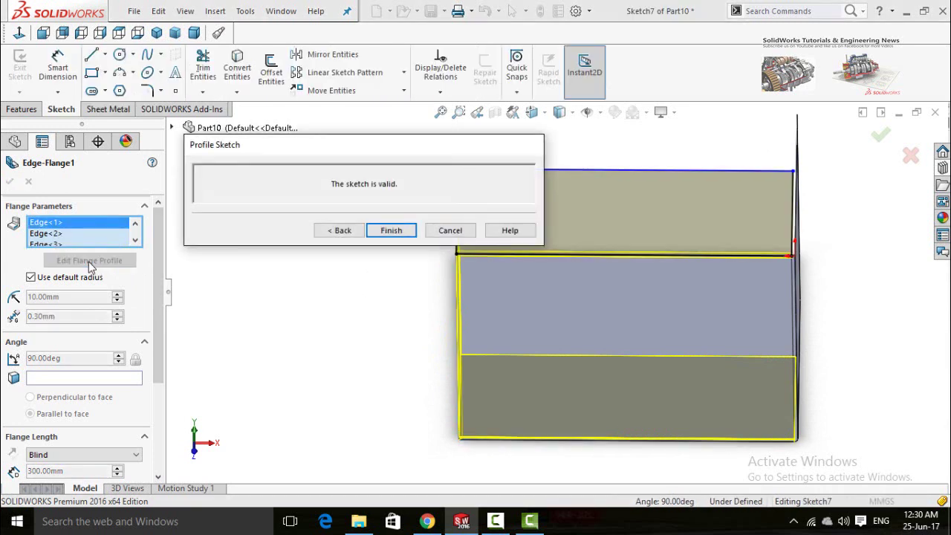
{"action": "scroll", "coordinate": [580, 328], "scroll_direction": "up", "scroll_amount": 3}
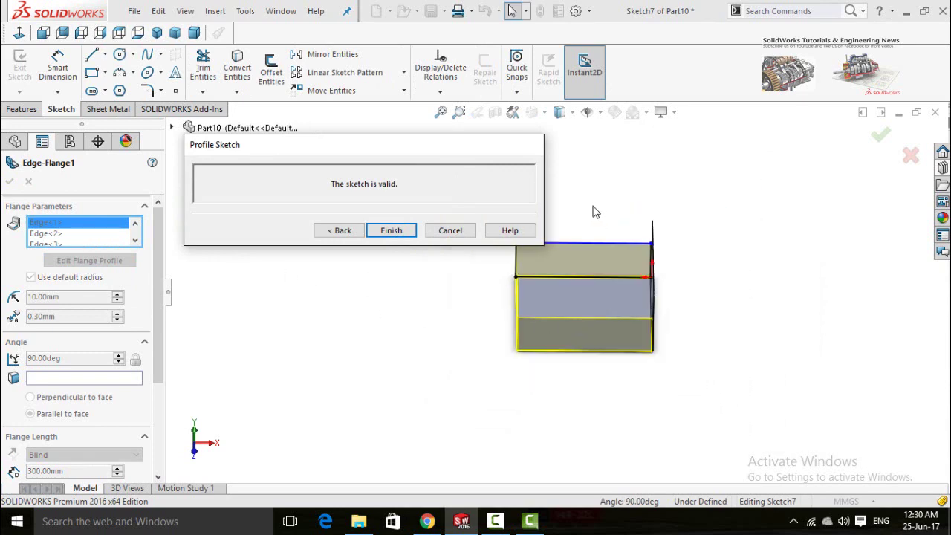
{"action": "scroll", "coordinate": [587, 230], "scroll_direction": "down", "scroll_amount": 5}
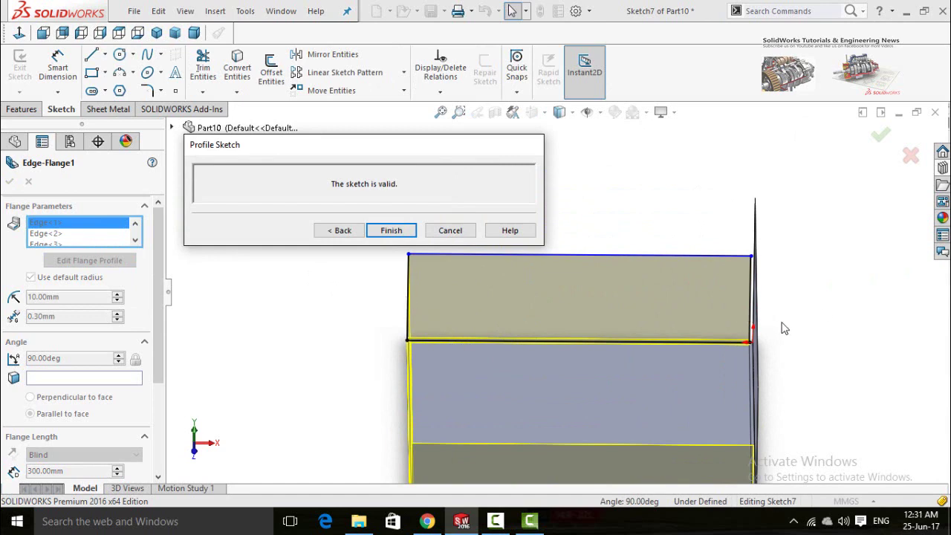
{"action": "middle_click_drag", "start_coordinate": [785, 328], "coordinate": [777, 304]}
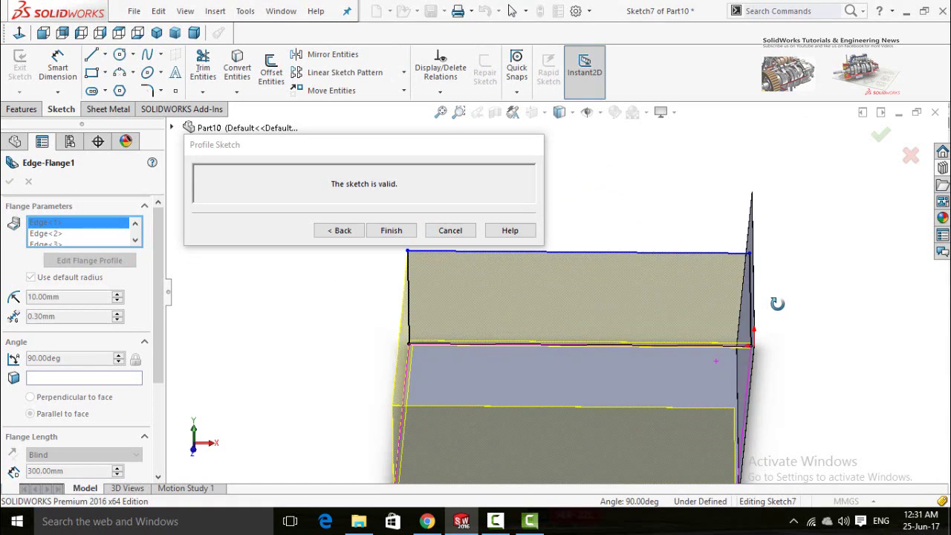
{"action": "left_click", "coordinate": [558, 338]}
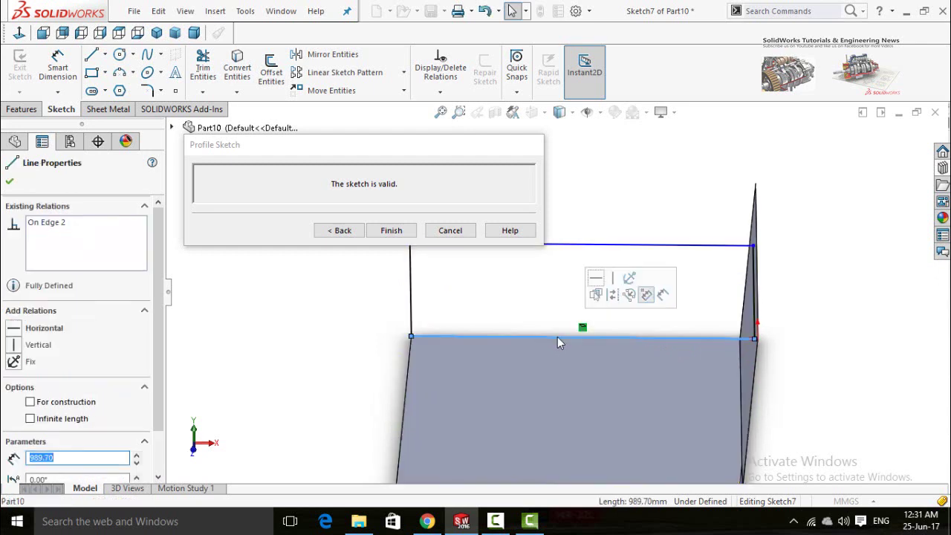
{"action": "right_click", "coordinate": [55, 234]}
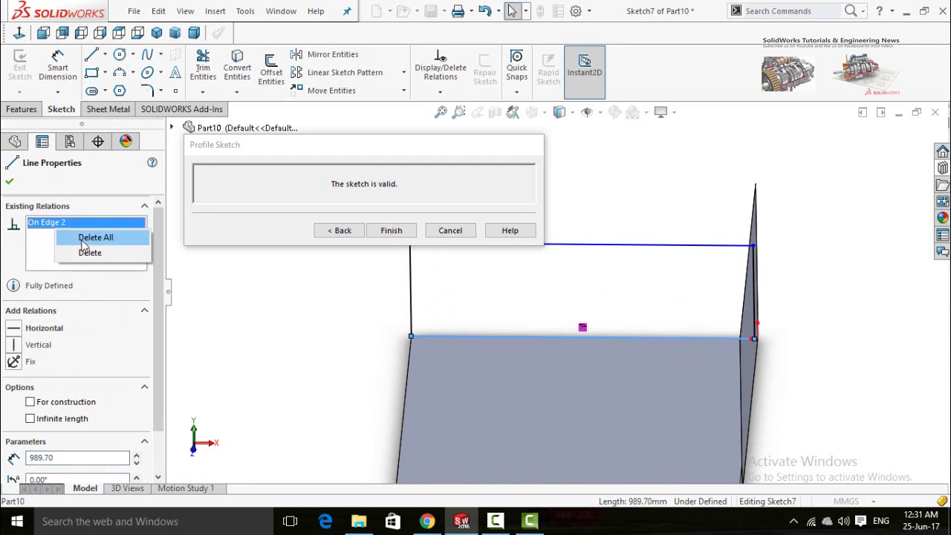
{"action": "left_click", "coordinate": [82, 239]}
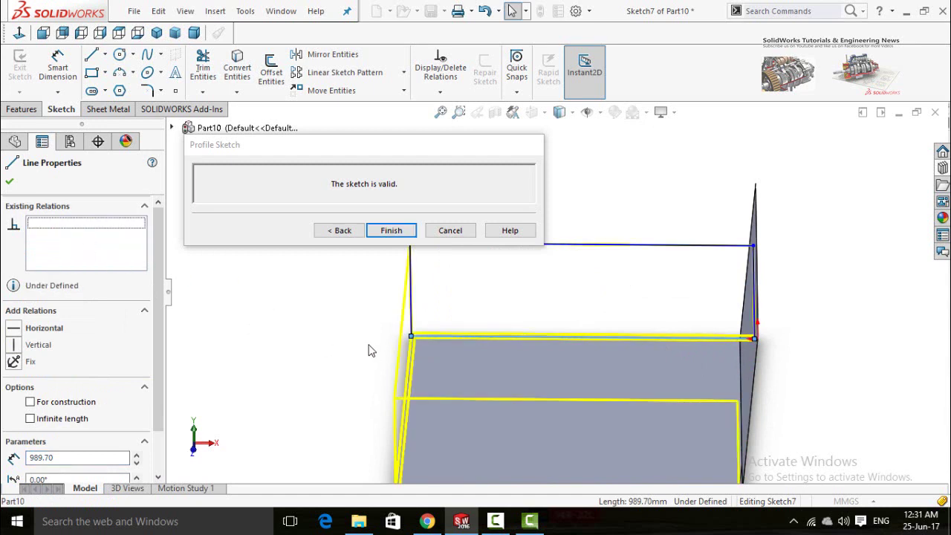
{"action": "left_click", "coordinate": [438, 346]}
{"action": "scroll", "coordinate": [424, 332], "scroll_direction": "down", "scroll_amount": 2}
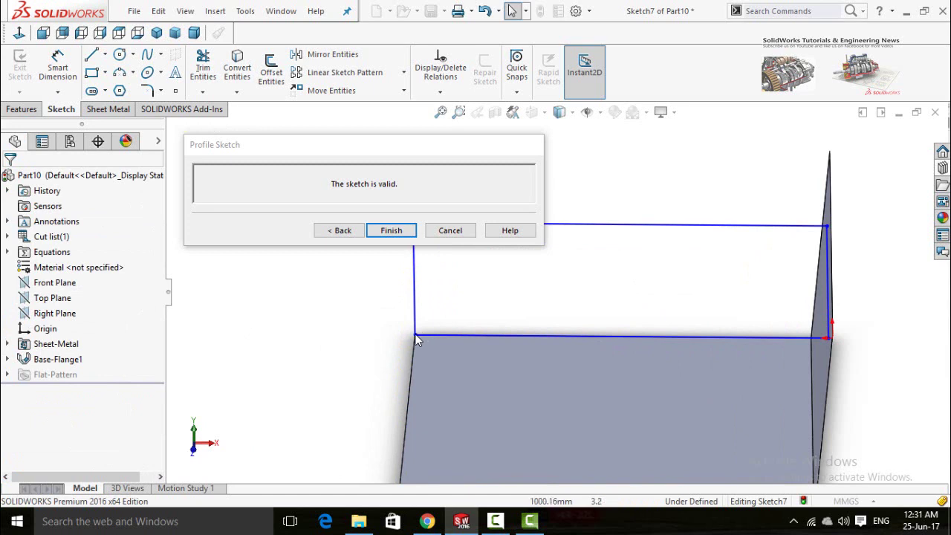
{"action": "mouse_move", "coordinate": [416, 337]}
{"action": "left_mouse_down"}
{"action": "mouse_move", "coordinate": [508, 336]}
{"action": "mouse_move", "coordinate": [498, 334]}
{"action": "left_mouse_up"}
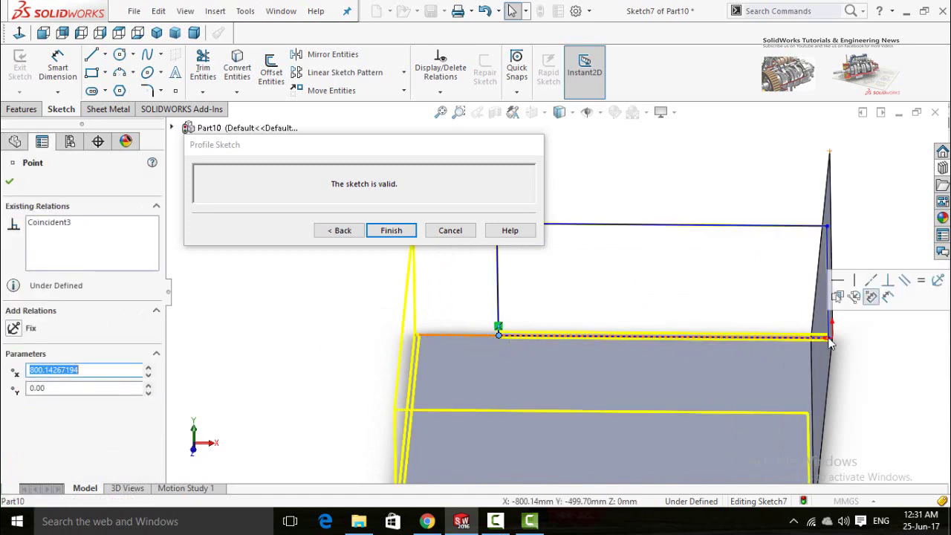
{"action": "left_click_drag", "start_coordinate": [831, 341], "coordinate": [761, 336]}
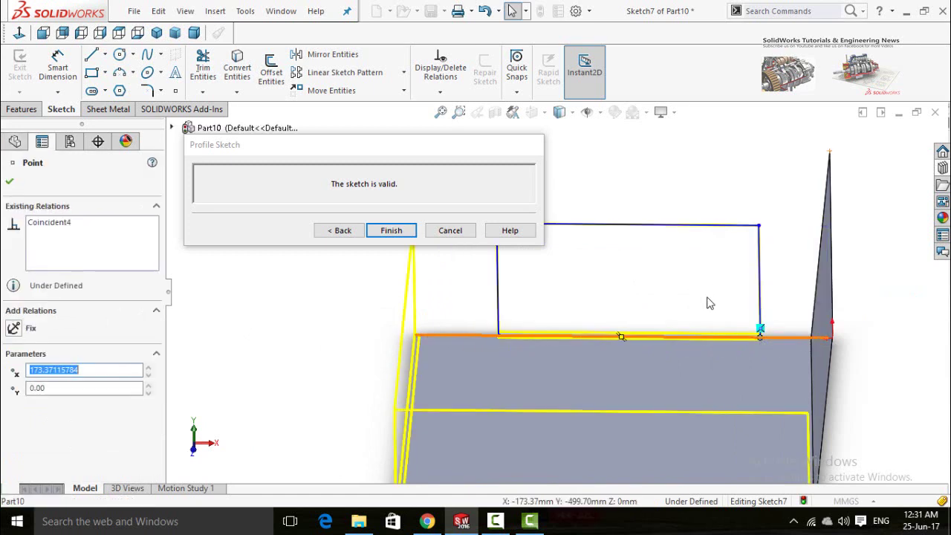
{"action": "key", "text": "f"}
Step: Dimension the profile's top line to 800 mm and slide the profile along the edge
{"action": "left_click", "coordinate": [845, 276]}
{"action": "key", "text": "d"}
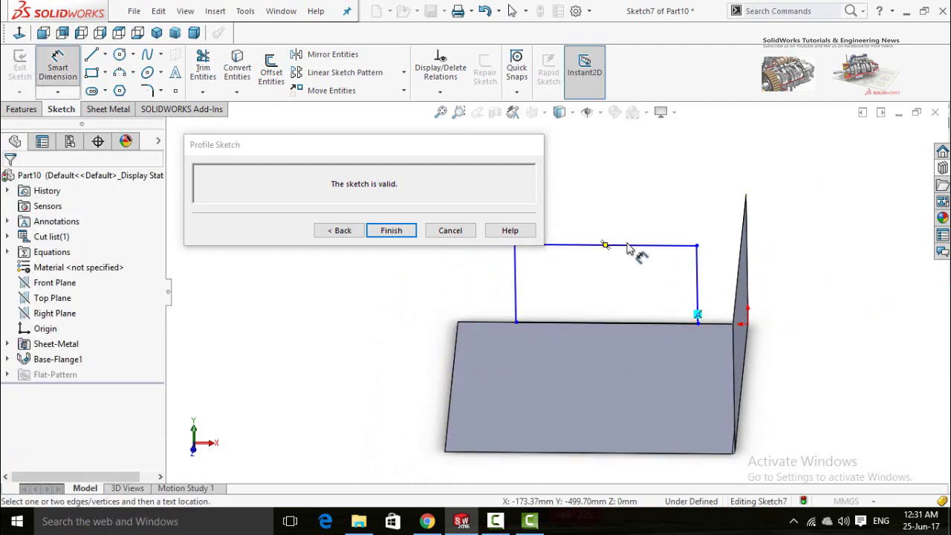
{"action": "left_click", "coordinate": [630, 248]}
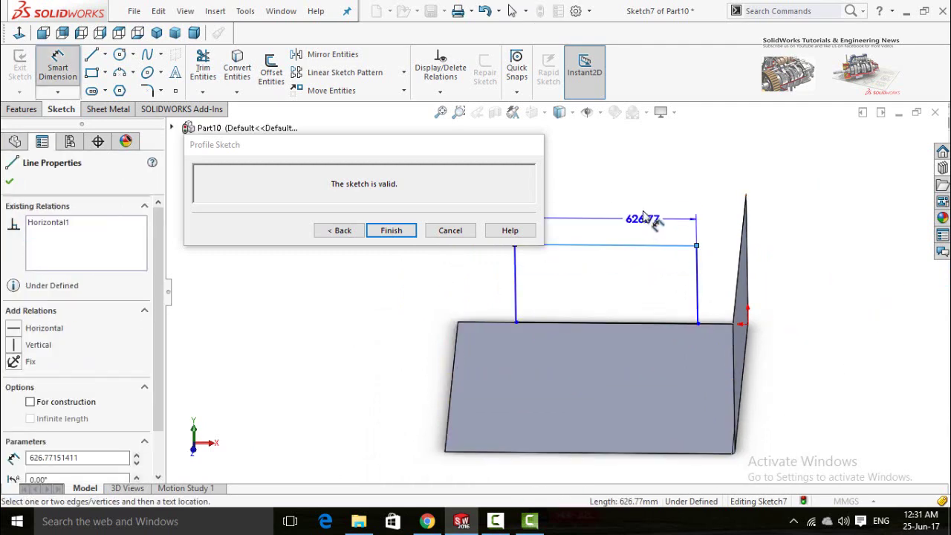
{"action": "left_click", "coordinate": [644, 212]}
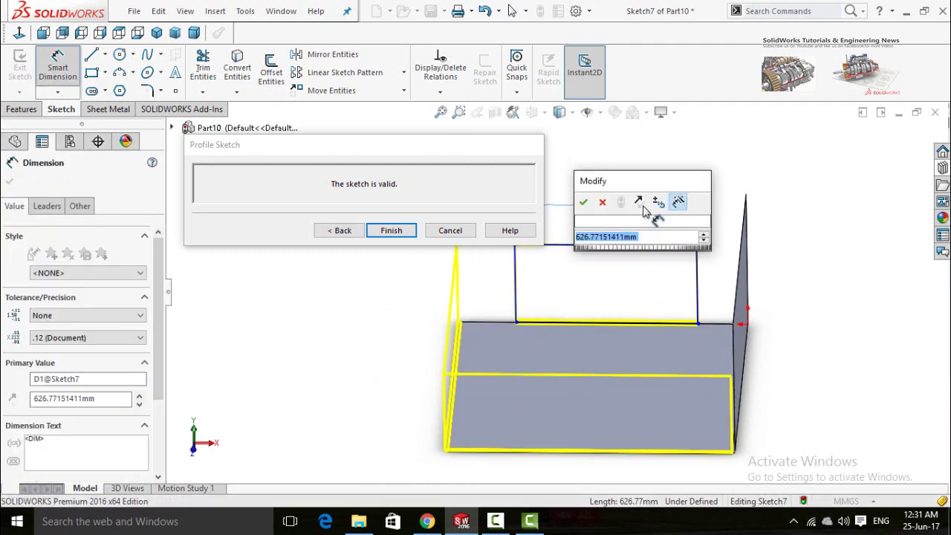
{"action": "type", "text": "800"}
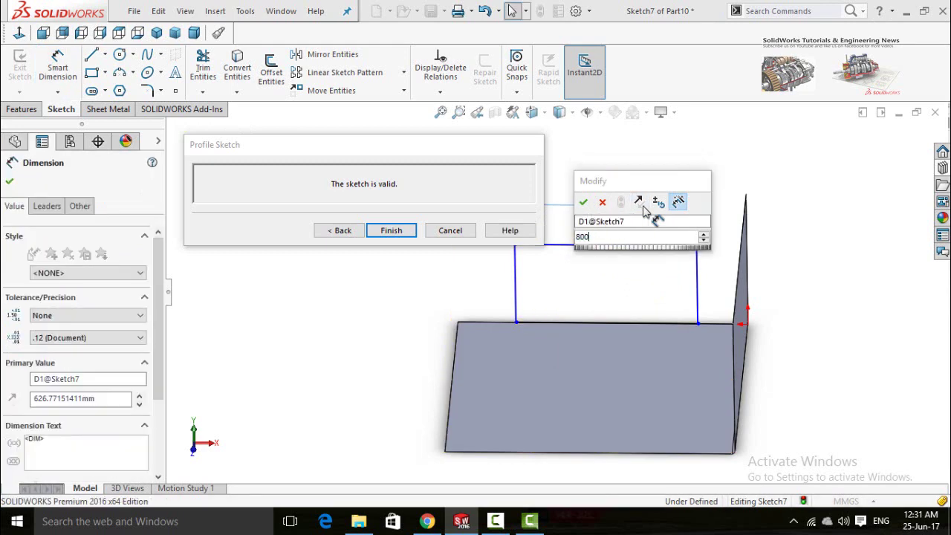
{"action": "key", "text": "Return"}
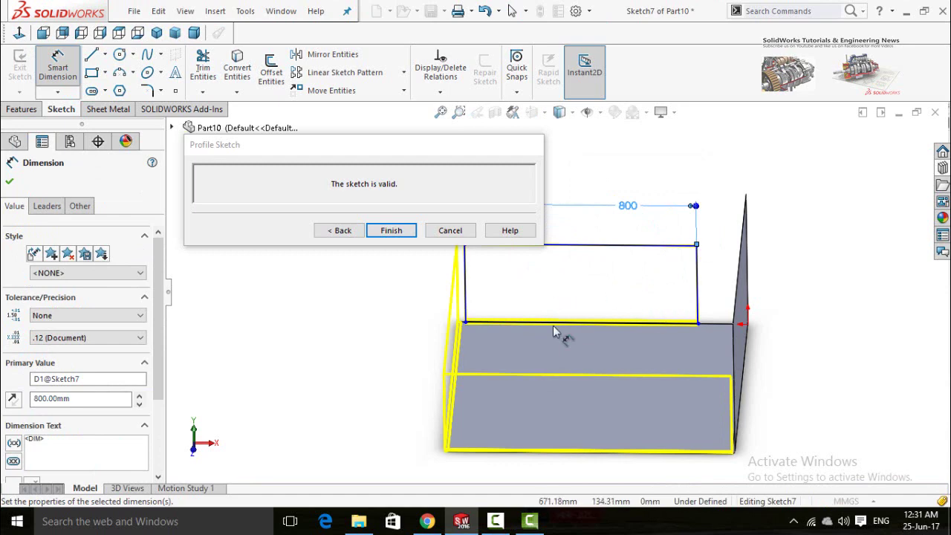
{"action": "key", "text": "Escape"}
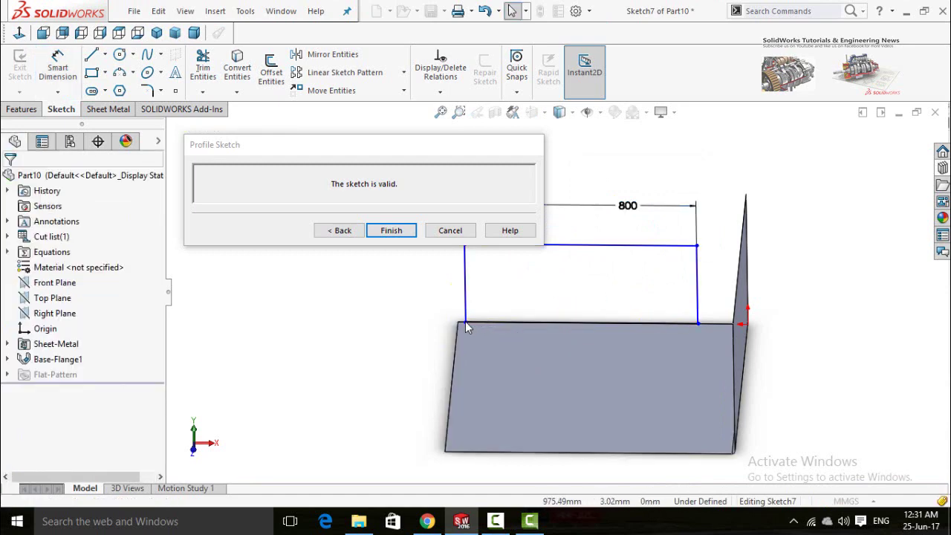
{"action": "left_click_drag", "start_coordinate": [466, 323], "coordinate": [483, 327]}
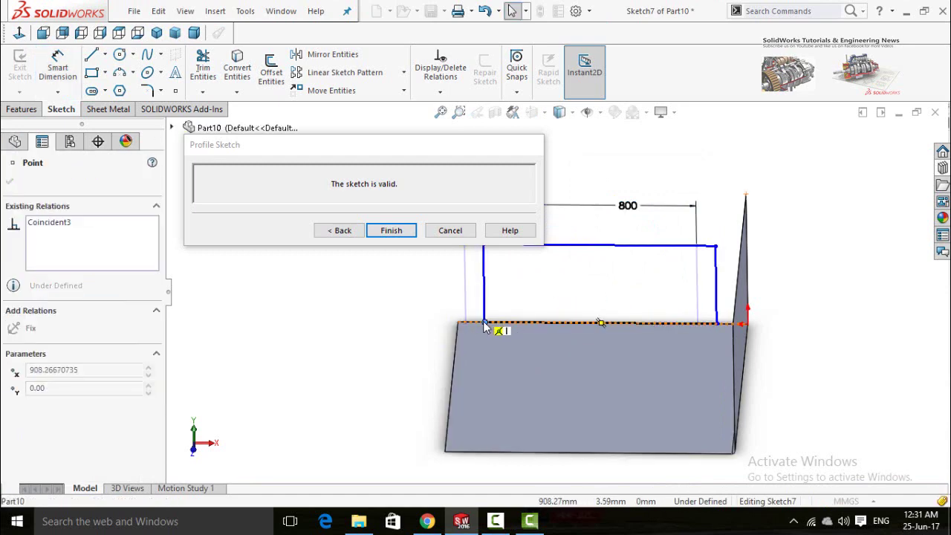
{"action": "left_click", "coordinate": [409, 347]}
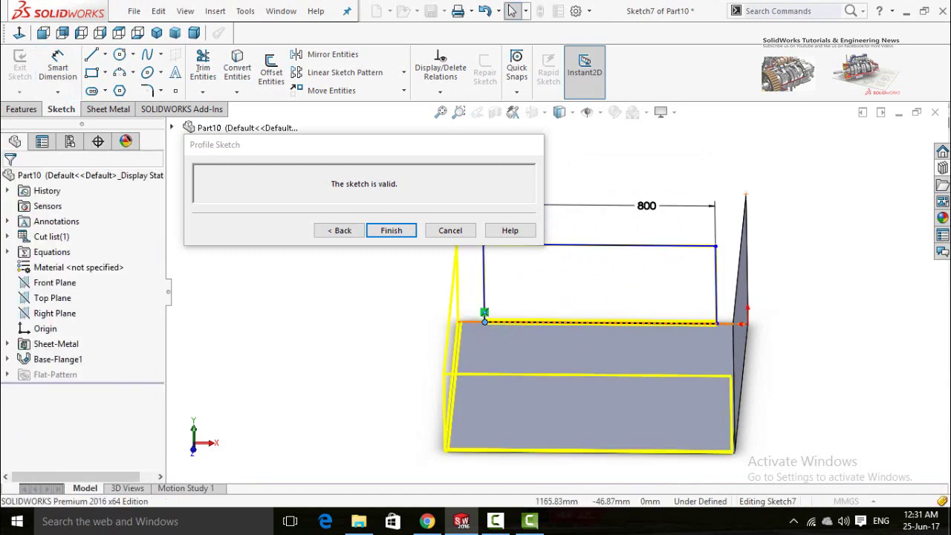
Step: Build Edge-Flange1 from the finished profile, inspect the flange corner, and select the feature
{"action": "left_click", "coordinate": [389, 234]}
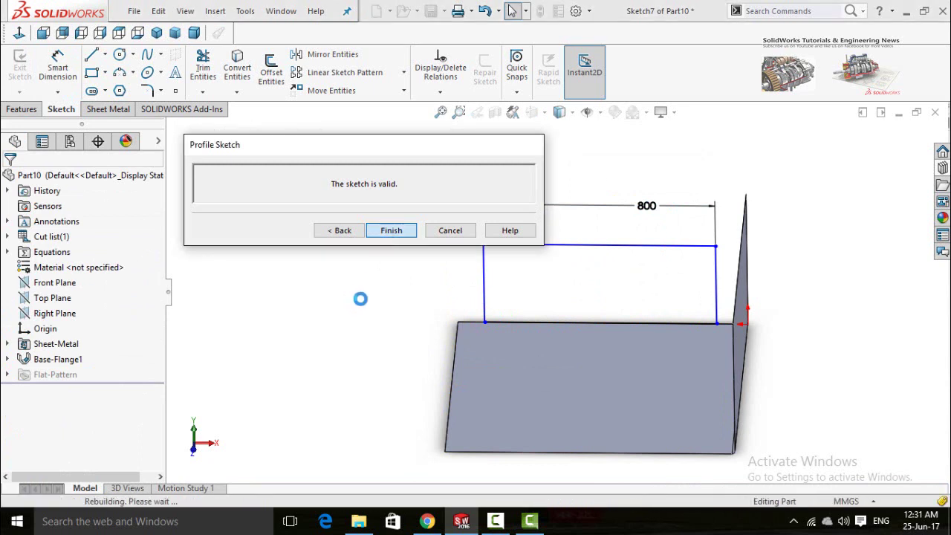
{"action": "middle_click_drag", "start_coordinate": [367, 344], "coordinate": [605, 438]}
{"action": "scroll", "coordinate": [654, 394], "scroll_direction": "down", "scroll_amount": 5}
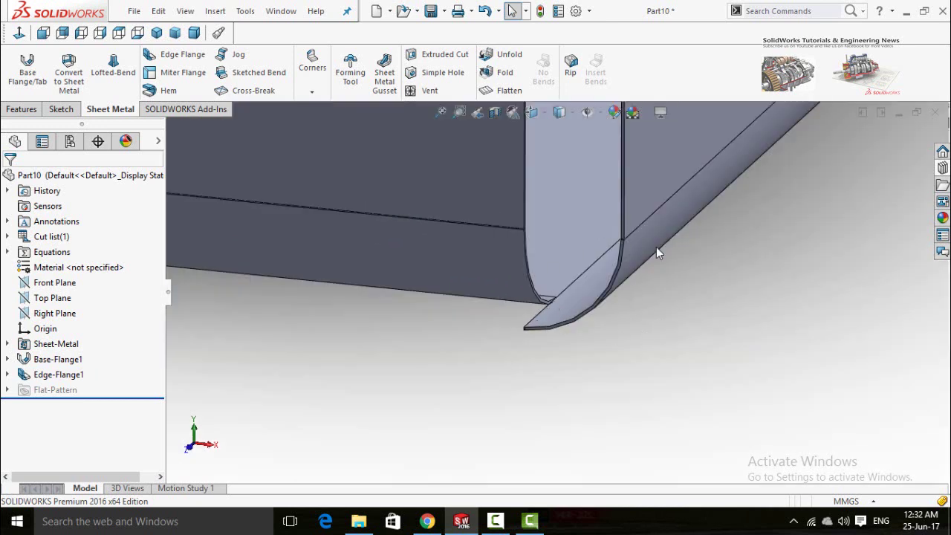
{"action": "middle_click_drag", "start_coordinate": [587, 339], "coordinate": [567, 292]}
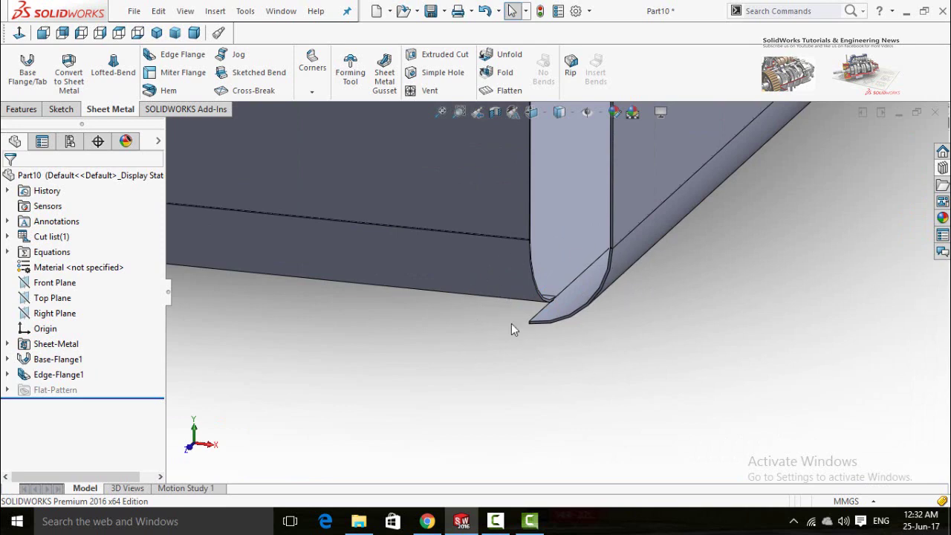
{"action": "middle_click_drag", "start_coordinate": [525, 348], "coordinate": [188, 429]}
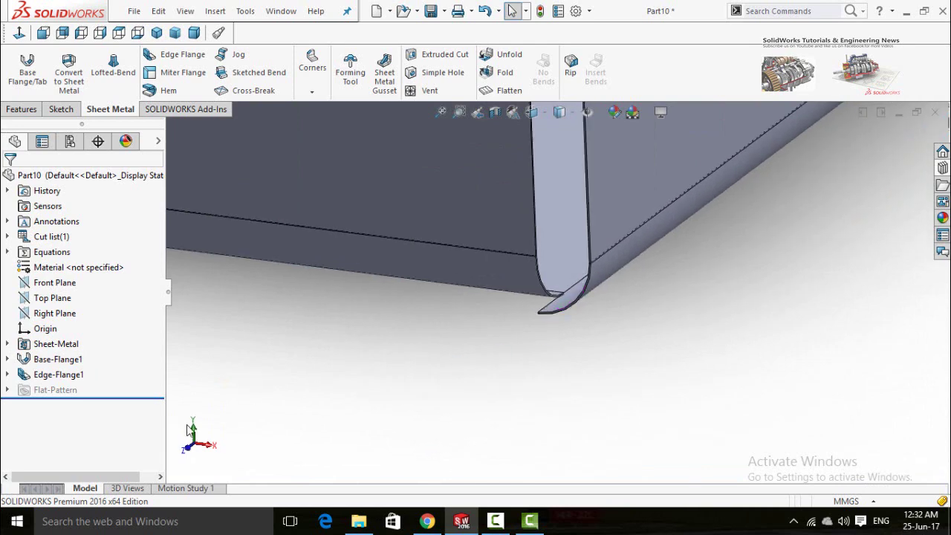
{"action": "left_click", "coordinate": [55, 376]}
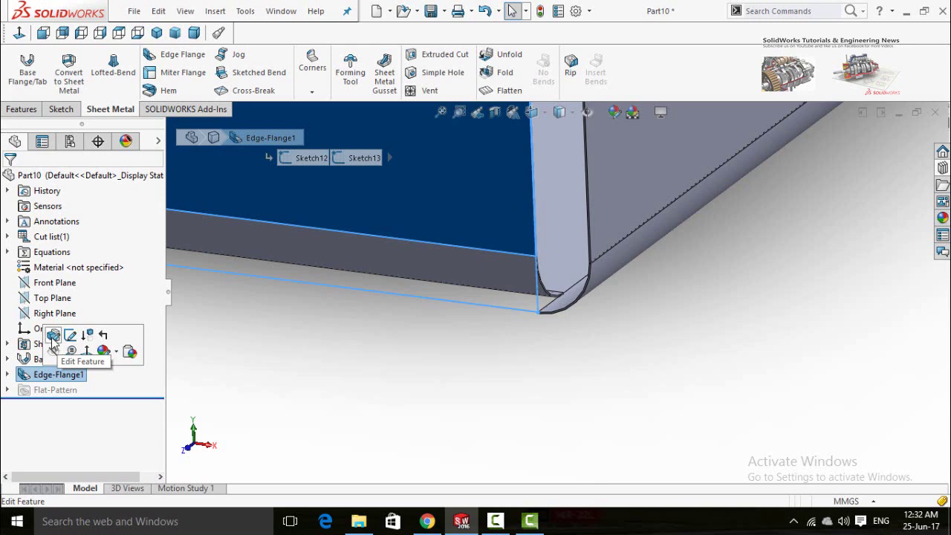
Step: Edit Edge-Flange1's parameters and zoom in on the gap left at the bend corner
{"action": "left_click", "coordinate": [53, 337]}
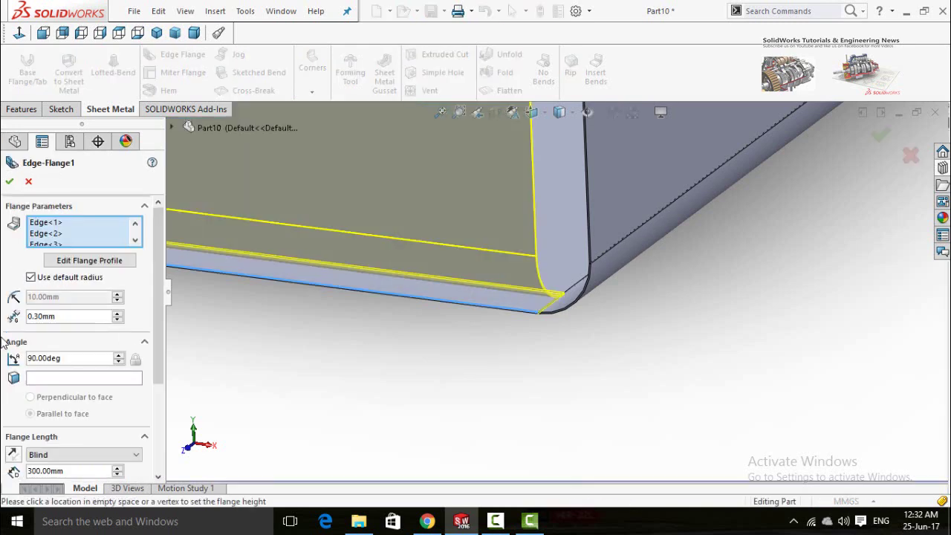
{"action": "scroll", "coordinate": [4, 342], "scroll_direction": "down", "scroll_amount": 3}
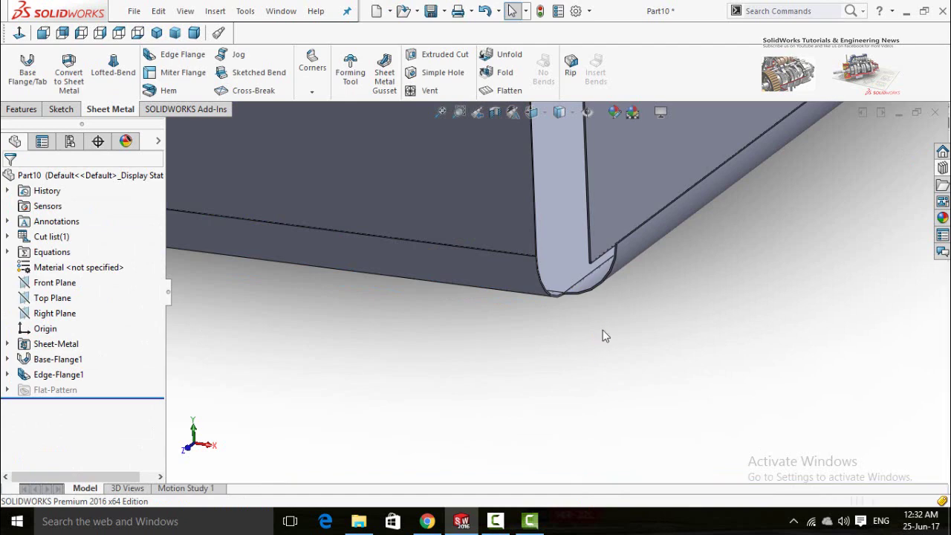
{"action": "mouse_move", "coordinate": [601, 337]}
{"action": "middle_mouse_down"}
{"action": "mouse_move", "coordinate": [582, 267]}
{"action": "mouse_move", "coordinate": [564, 317]}
{"action": "mouse_move", "coordinate": [579, 287]}
{"action": "mouse_move", "coordinate": [573, 304]}
{"action": "mouse_move", "coordinate": [554, 302]}
{"action": "mouse_move", "coordinate": [553, 315]}
{"action": "mouse_move", "coordinate": [548, 272]}
{"action": "mouse_move", "coordinate": [530, 268]}
{"action": "mouse_move", "coordinate": [554, 197]}
{"action": "middle_mouse_up"}
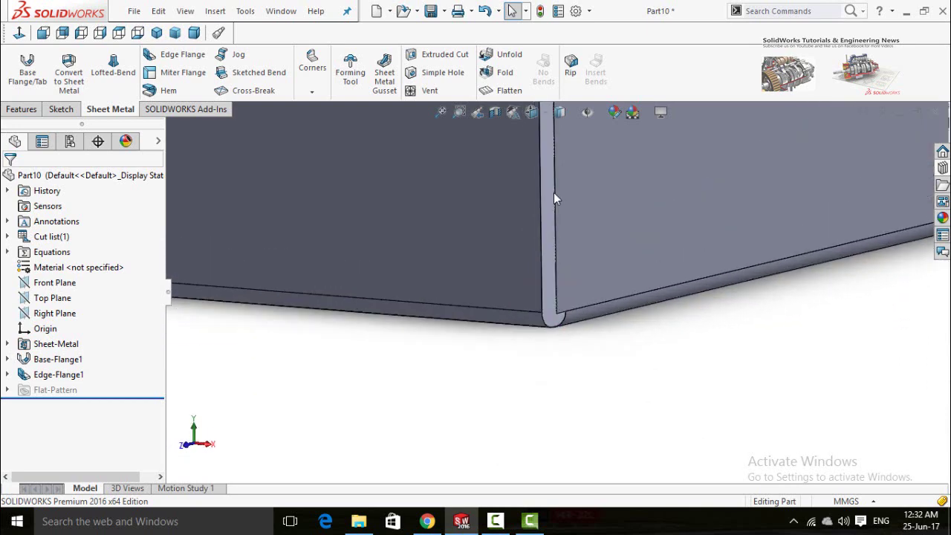
{"action": "scroll", "coordinate": [554, 199], "scroll_direction": "down", "scroll_amount": 3}
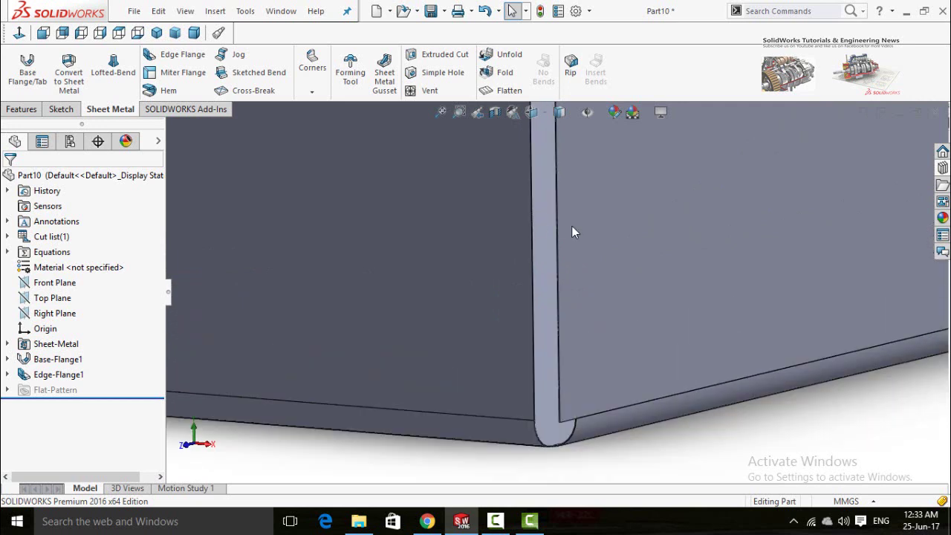
{"action": "scroll", "coordinate": [523, 240], "scroll_direction": "down", "scroll_amount": 2}
{"action": "scroll", "coordinate": [463, 267], "scroll_direction": "down", "scroll_amount": 5}
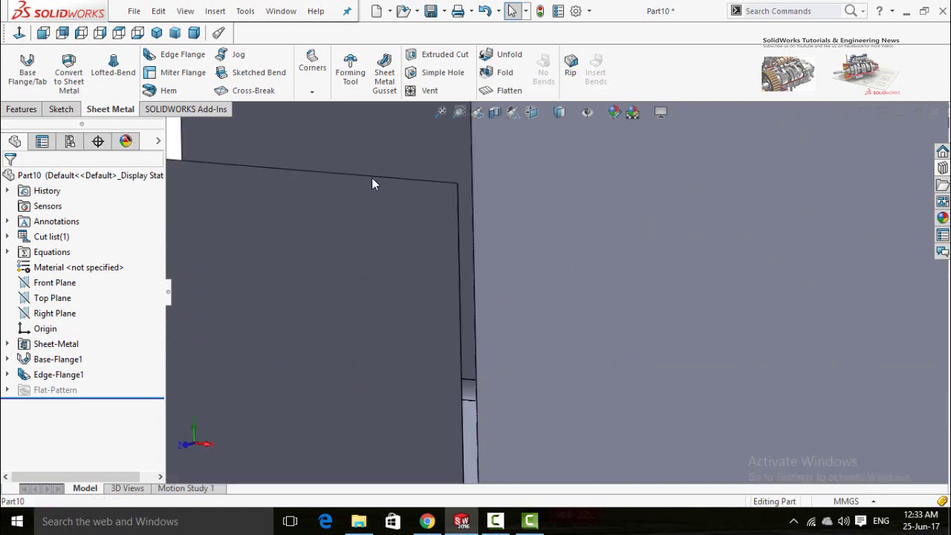
Step: Add a Closed Corner, picking the flange face to extend across the corner gap
{"action": "left_click", "coordinate": [312, 95]}
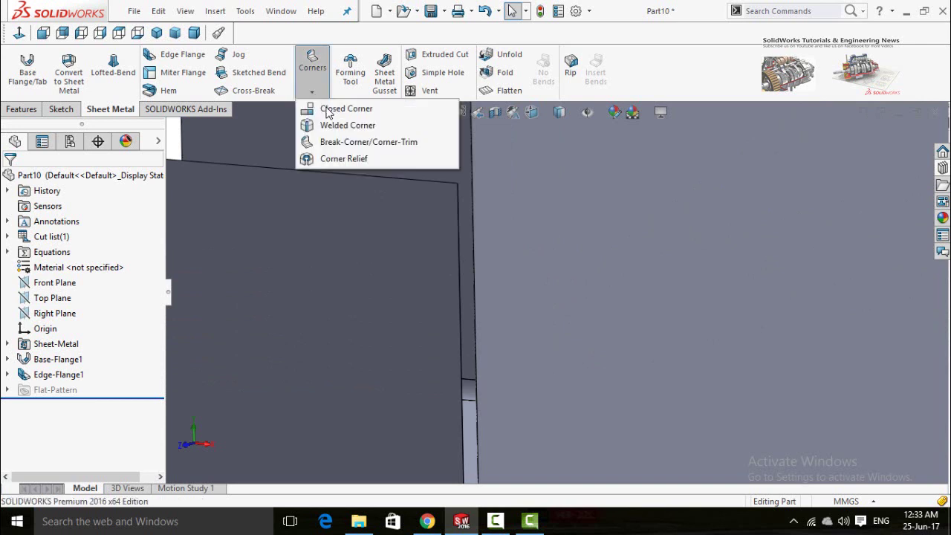
{"action": "left_click", "coordinate": [327, 111]}
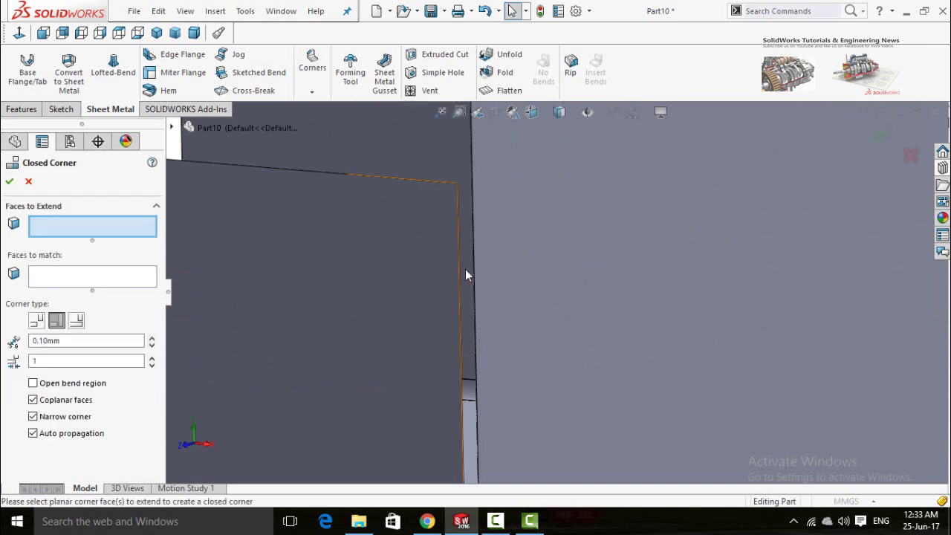
{"action": "key", "text": "Right"}
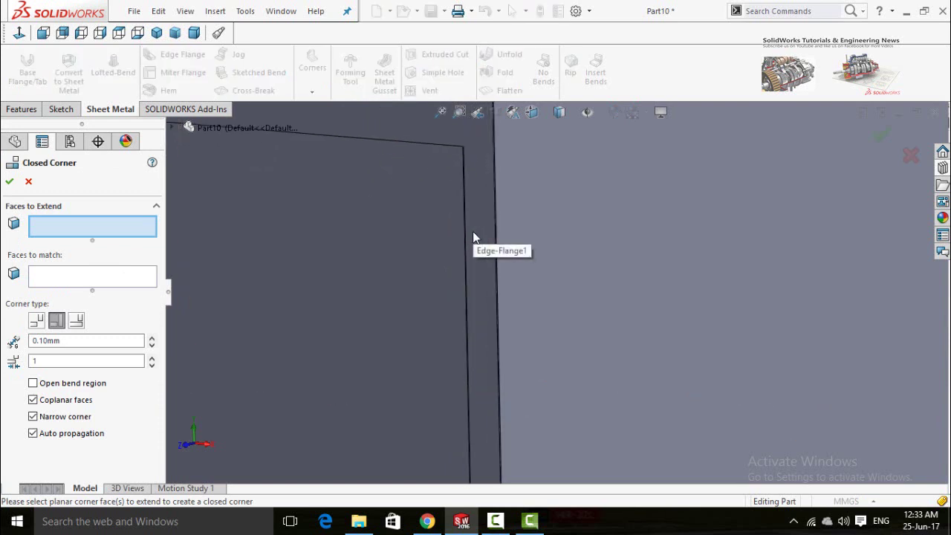
{"action": "key", "text": "Right"}
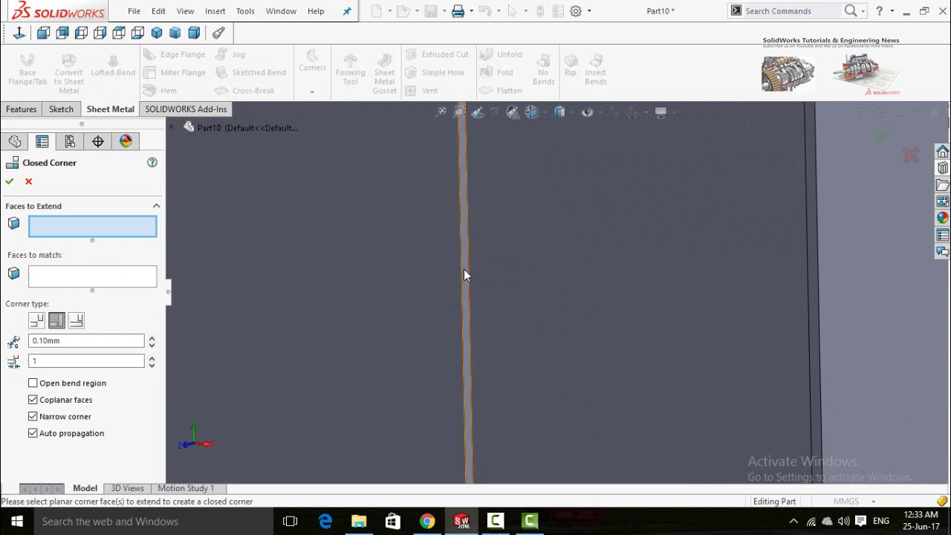
{"action": "left_click", "coordinate": [524, 308]}
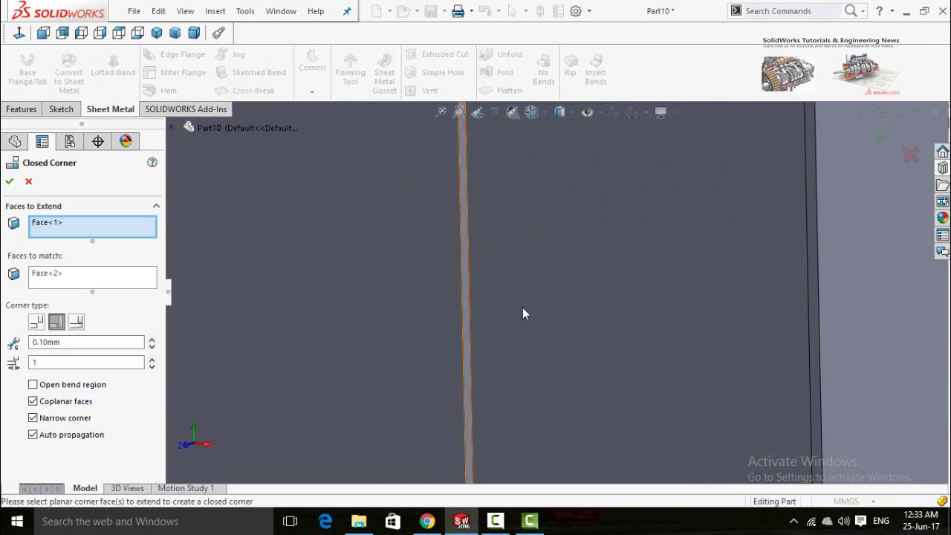
{"action": "key", "text": "Right"}
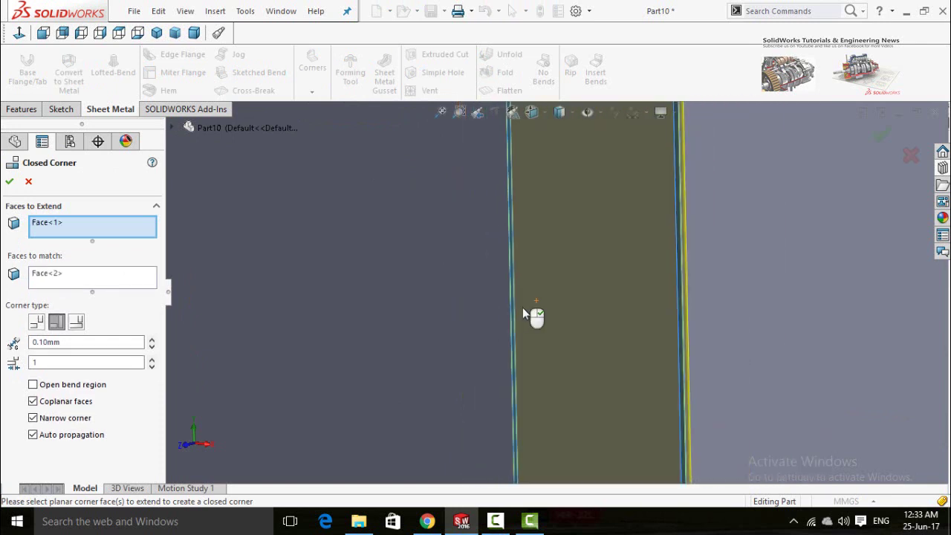
{"action": "key", "text": "Right"}
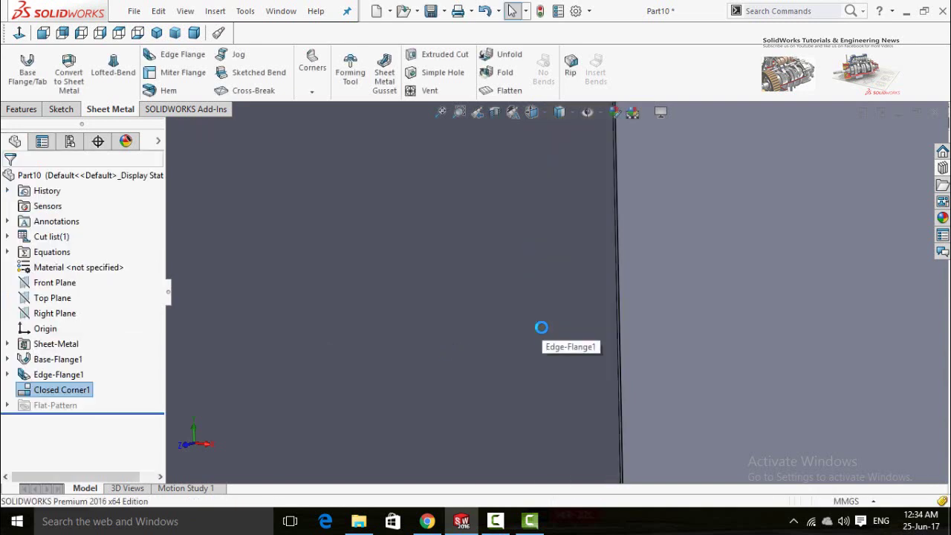
Step: Inspect the closed corners from several angles, then select the outer flange face
{"action": "key", "text": "f"}
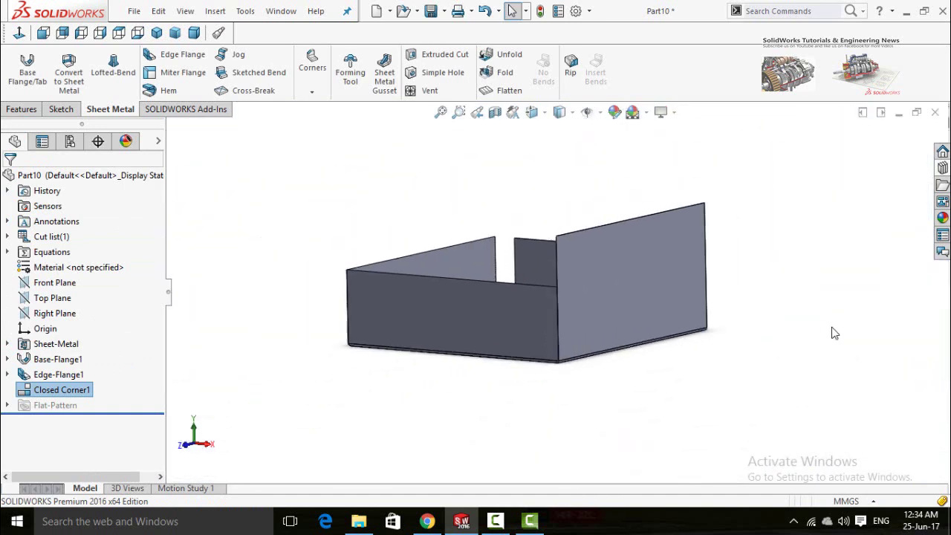
{"action": "middle_click_drag", "start_coordinate": [689, 334], "coordinate": [572, 338]}
{"action": "scroll", "coordinate": [525, 236], "scroll_direction": "down", "scroll_amount": 2}
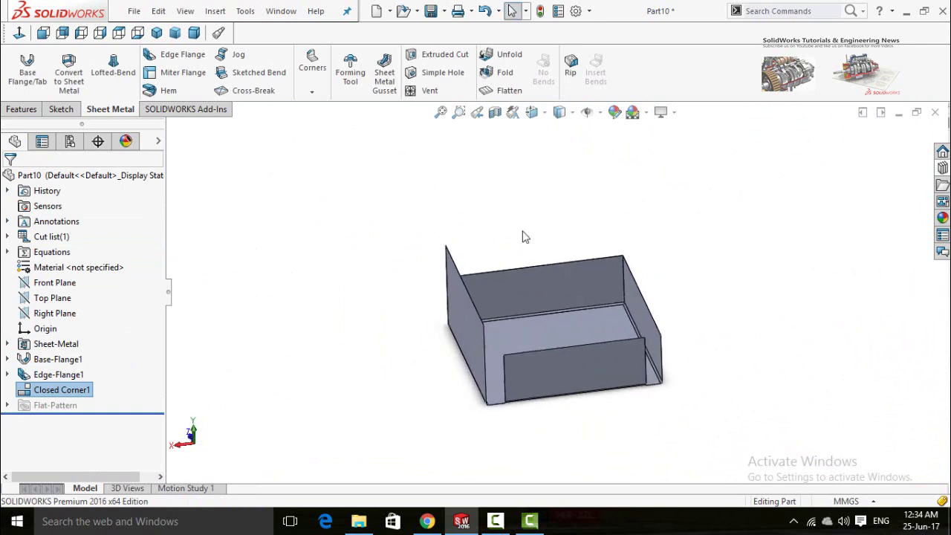
{"action": "middle_click_drag", "start_coordinate": [510, 218], "coordinate": [548, 303]}
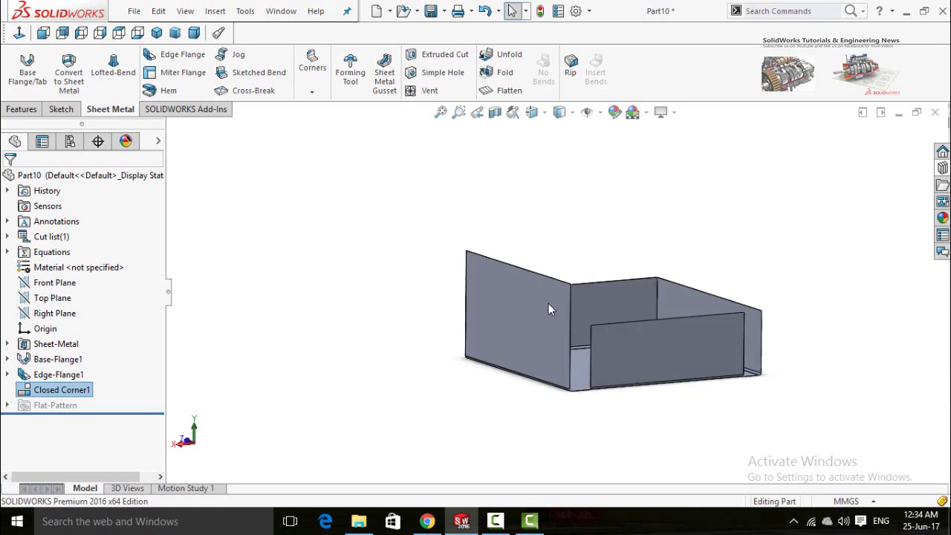
{"action": "left_click", "coordinate": [374, 261]}
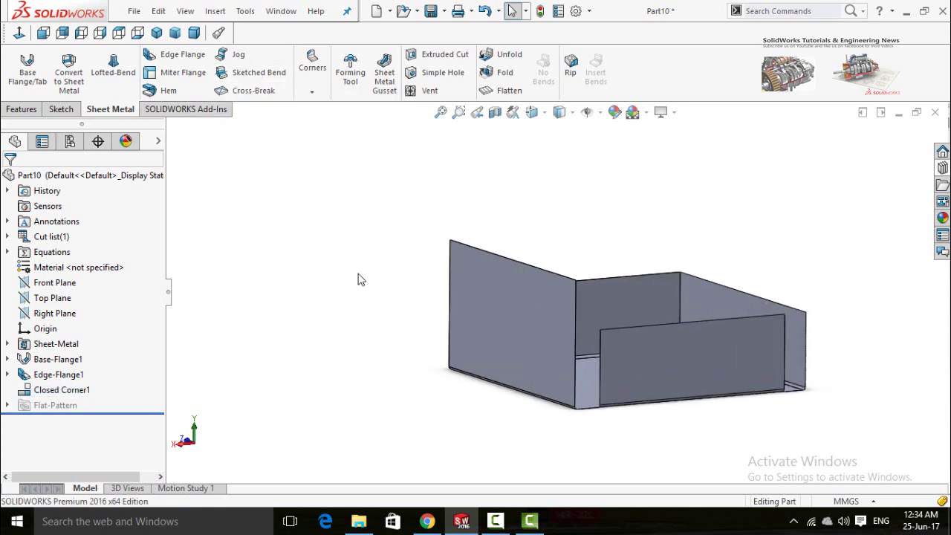
{"action": "mouse_move", "coordinate": [361, 276]}
{"action": "middle_mouse_down"}
{"action": "mouse_move", "coordinate": [356, 304]}
{"action": "mouse_move", "coordinate": [373, 255]}
{"action": "mouse_move", "coordinate": [452, 255]}
{"action": "mouse_move", "coordinate": [587, 325]}
{"action": "middle_mouse_up"}
{"action": "left_click", "coordinate": [587, 320]}
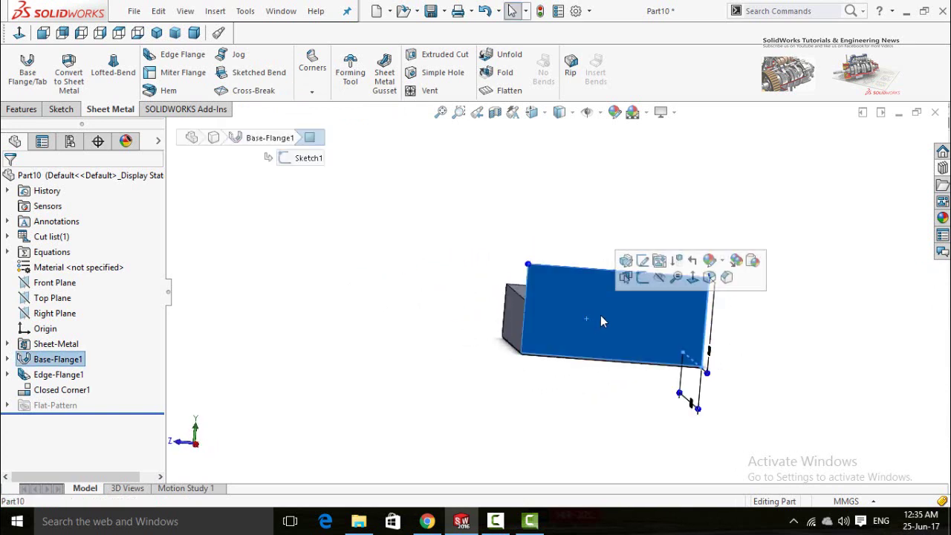
Step: Sketch a line across the box wall face, from its left edge to its right edge
{"action": "left_click", "coordinate": [642, 280]}
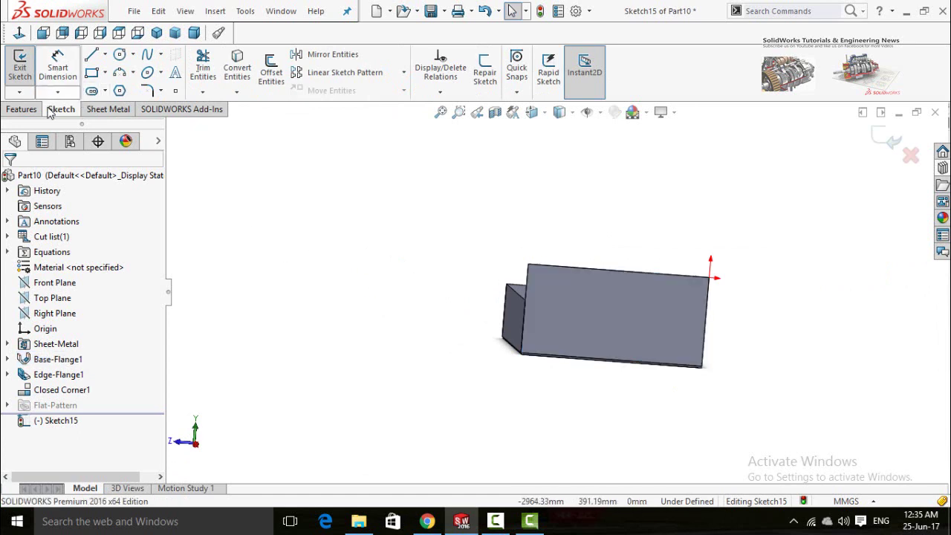
{"action": "left_click", "coordinate": [91, 54]}
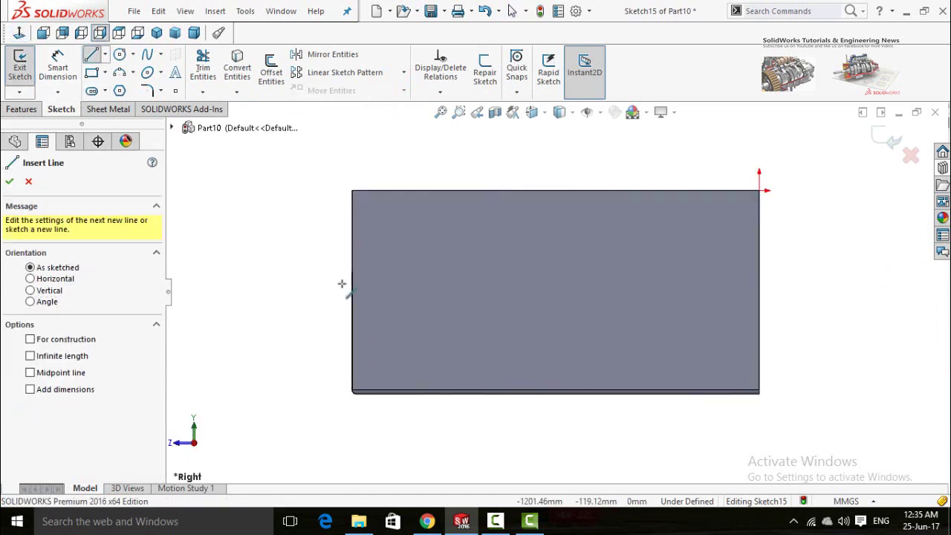
{"action": "left_click", "coordinate": [414, 290]}
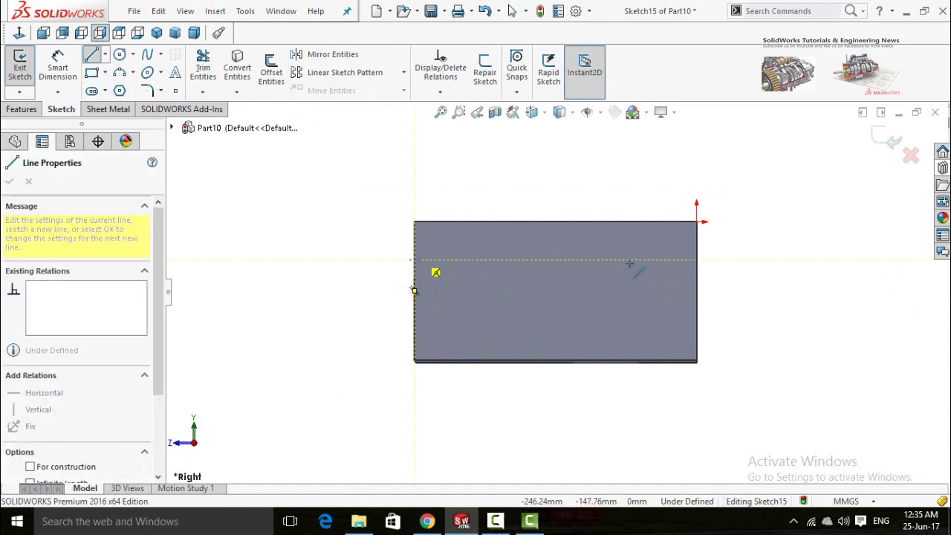
{"action": "left_click", "coordinate": [699, 261]}
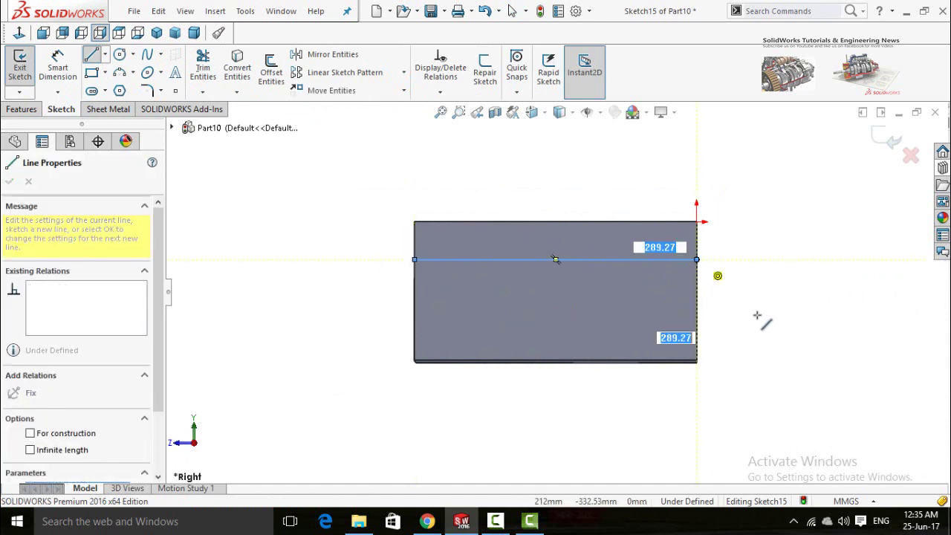
{"action": "key", "text": "Escape"}
Step: Dimension the line 300 mm from the wall's bottom edge
{"action": "right_click_drag", "start_coordinate": [724, 386], "coordinate": [716, 276]}
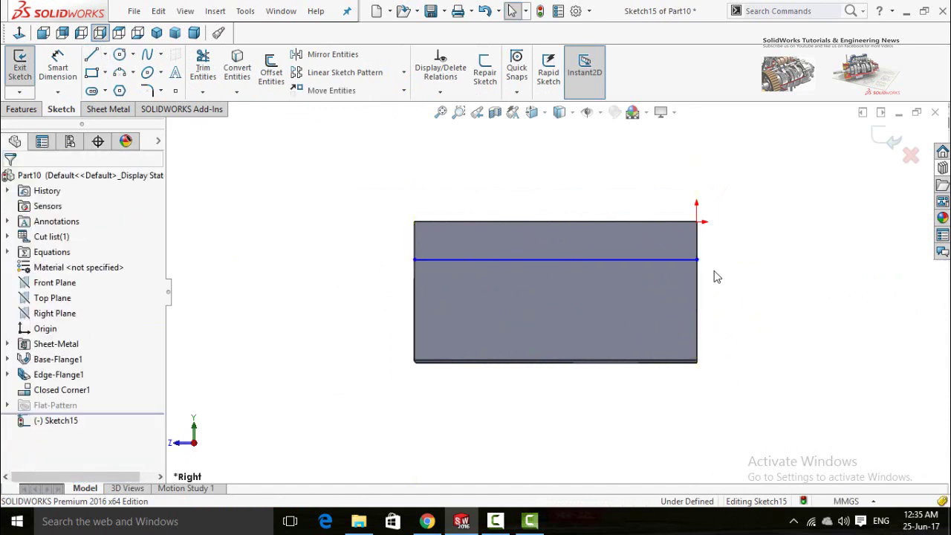
{"action": "left_click", "coordinate": [675, 260]}
{"action": "left_click", "coordinate": [673, 363]}
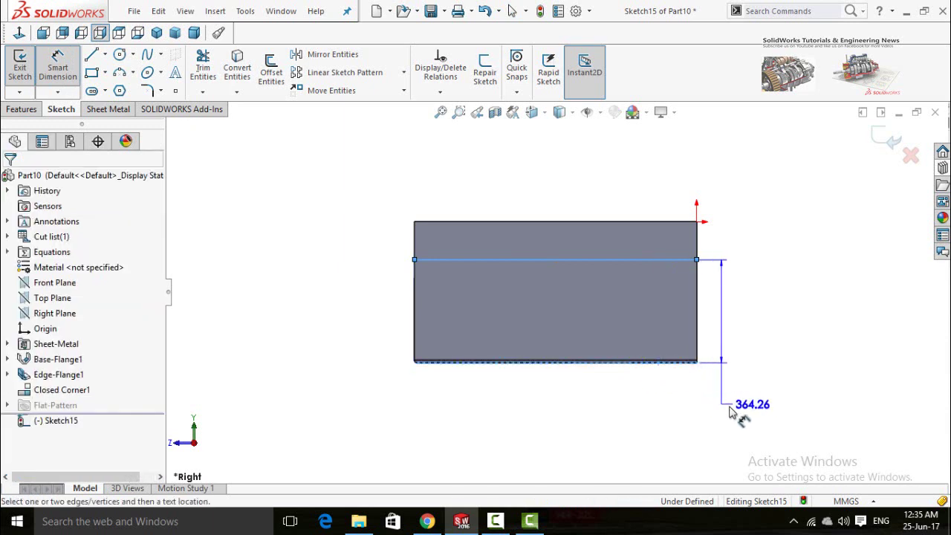
{"action": "left_click", "coordinate": [730, 412]}
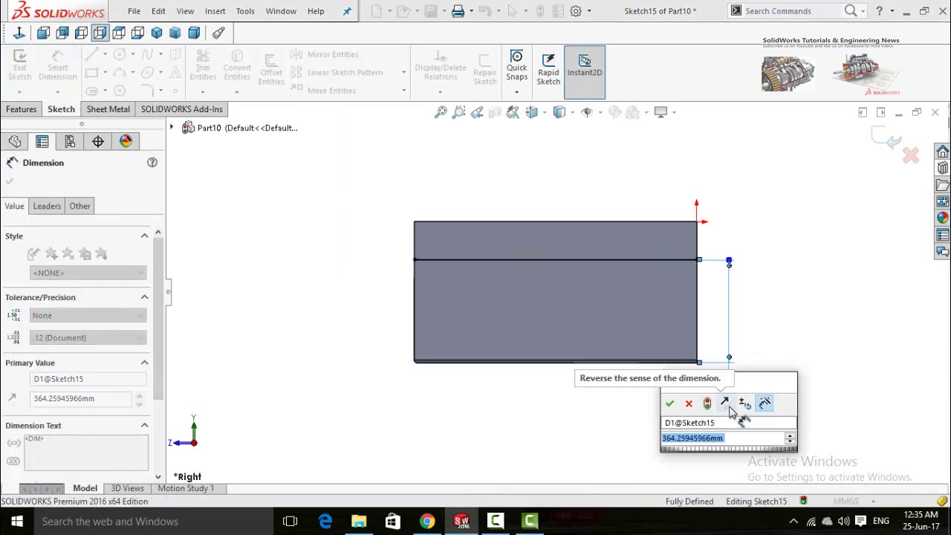
{"action": "type", "text": "300"}
{"action": "key", "text": "Return"}
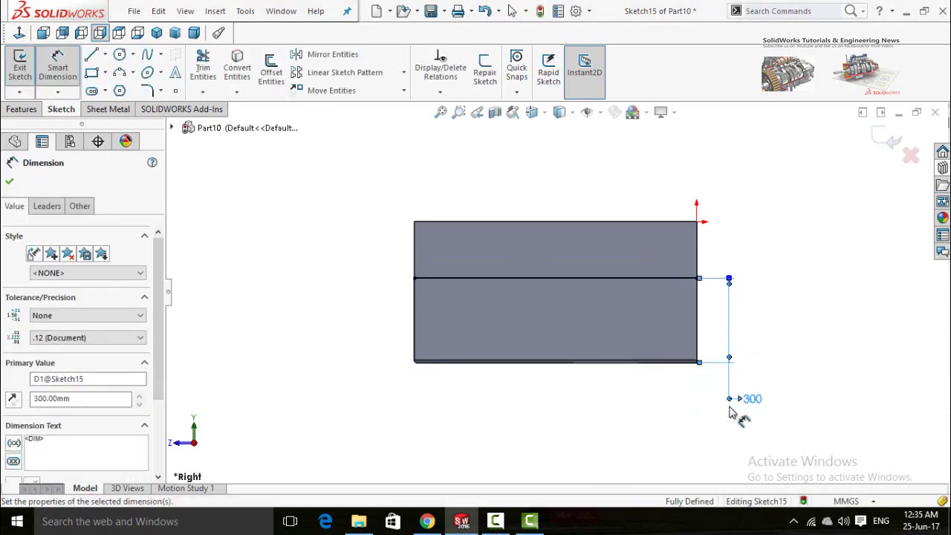
{"action": "key", "text": "Escape"}
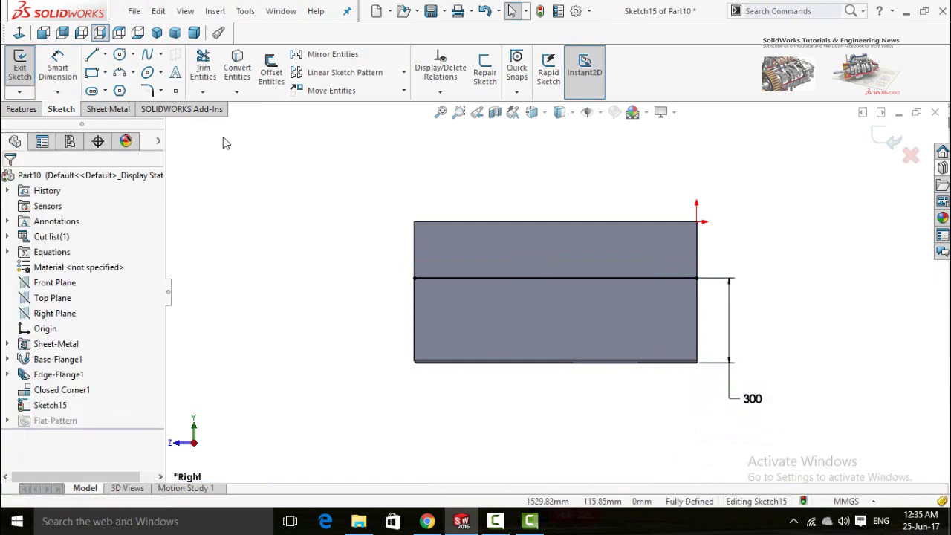
{"action": "left_click", "coordinate": [108, 108]}
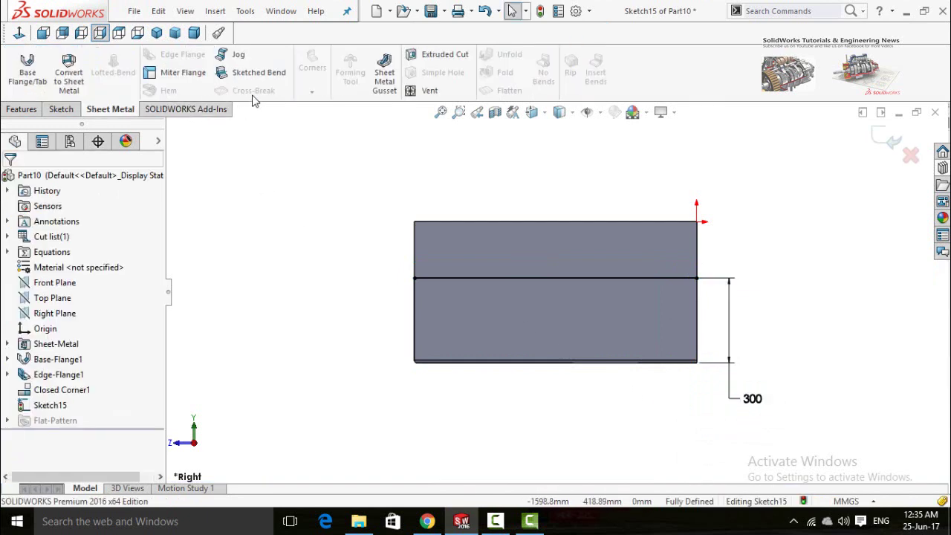
Step: Start a Sketched Bend on the fixed face with a 45° bend angle
{"action": "left_click", "coordinate": [253, 73]}
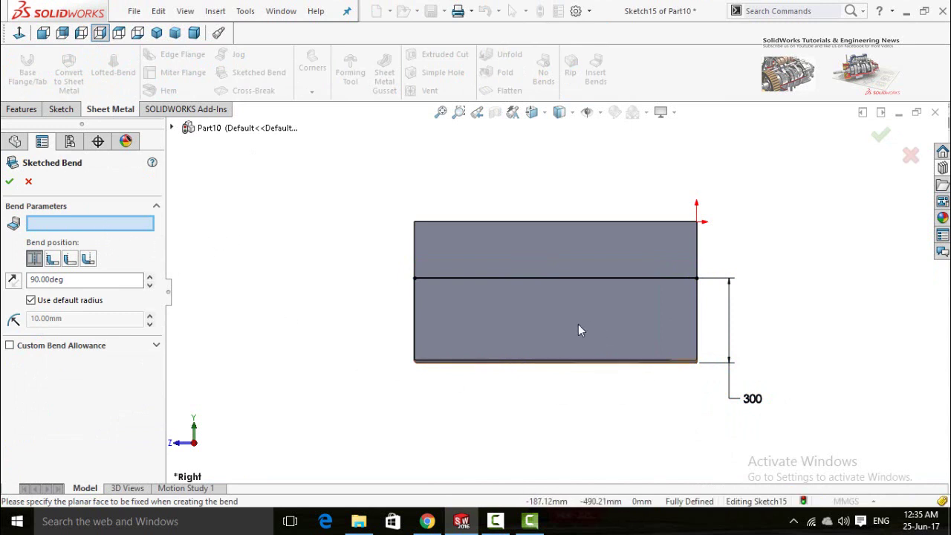
{"action": "left_click", "coordinate": [557, 321]}
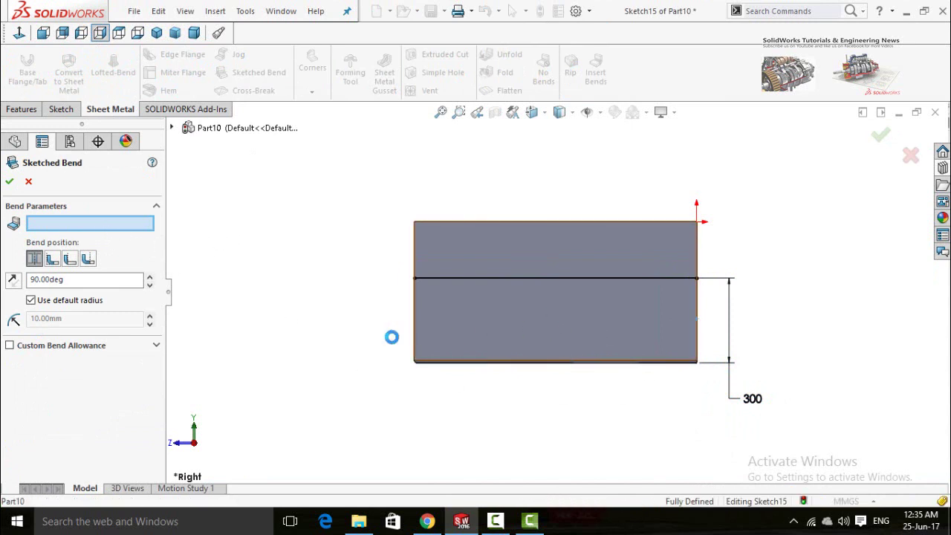
{"action": "middle_click_drag", "start_coordinate": [379, 350], "coordinate": [414, 348]}
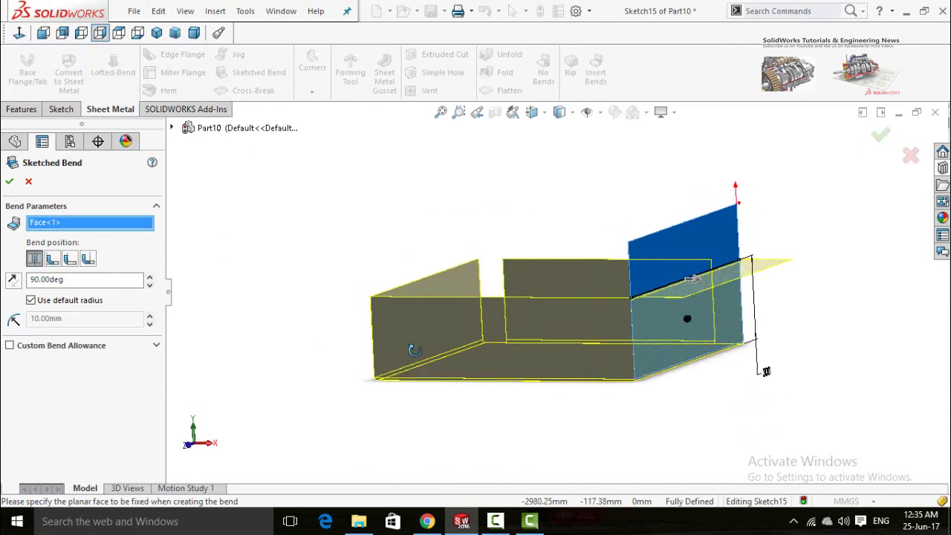
{"action": "double_click", "coordinate": [79, 280]}
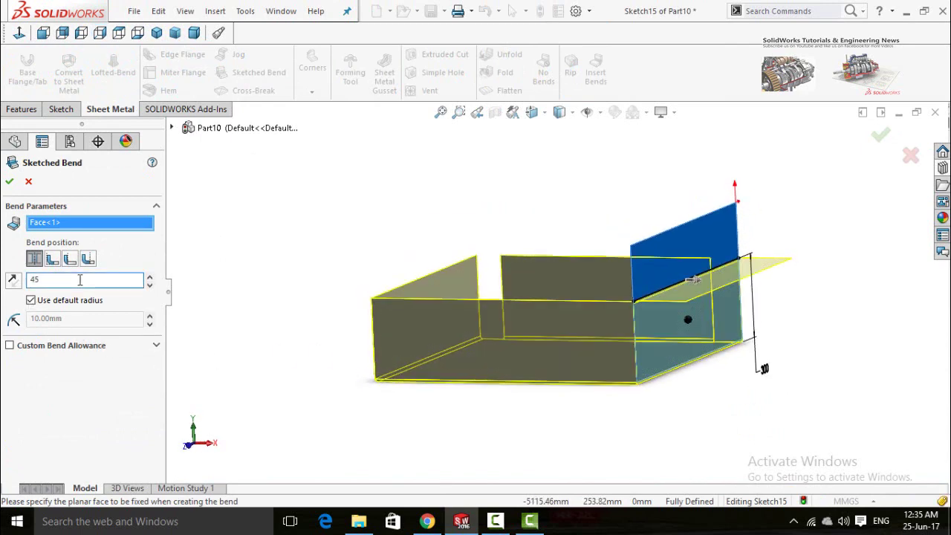
{"action": "type", "text": "45"}
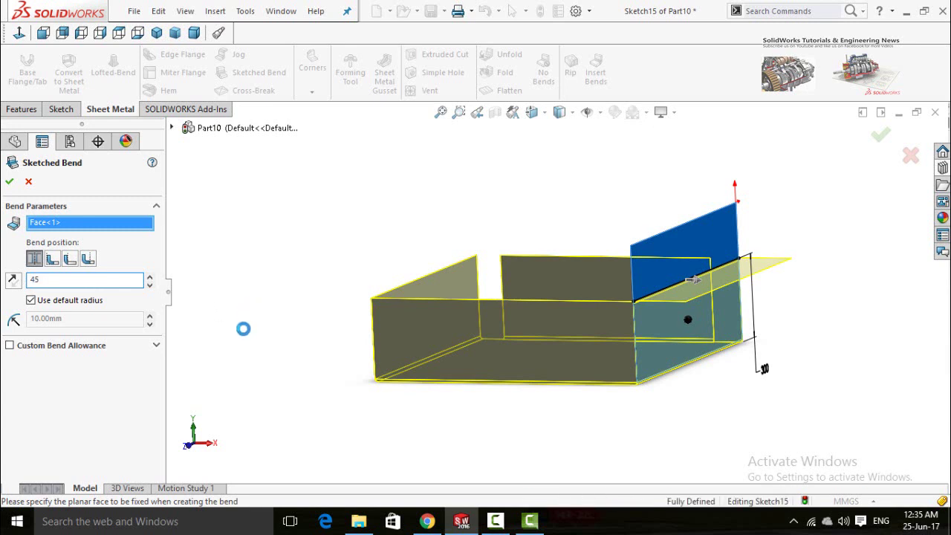
{"action": "key", "text": "Return"}
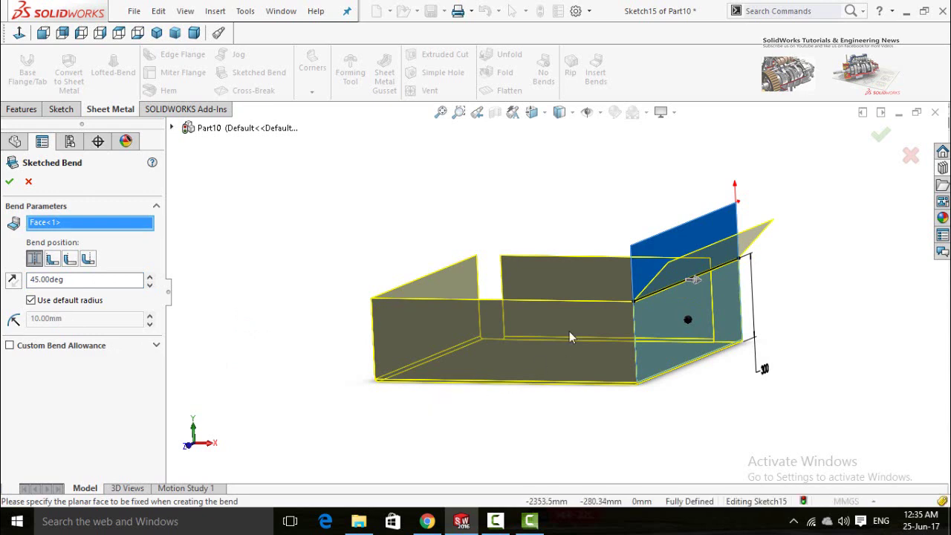
Step: Override the default bend radius with 0.5 mm and create the bend
{"action": "scroll", "coordinate": [651, 300], "scroll_direction": "down", "scroll_amount": 3}
{"action": "scroll", "coordinate": [617, 301], "scroll_direction": "down", "scroll_amount": 5}
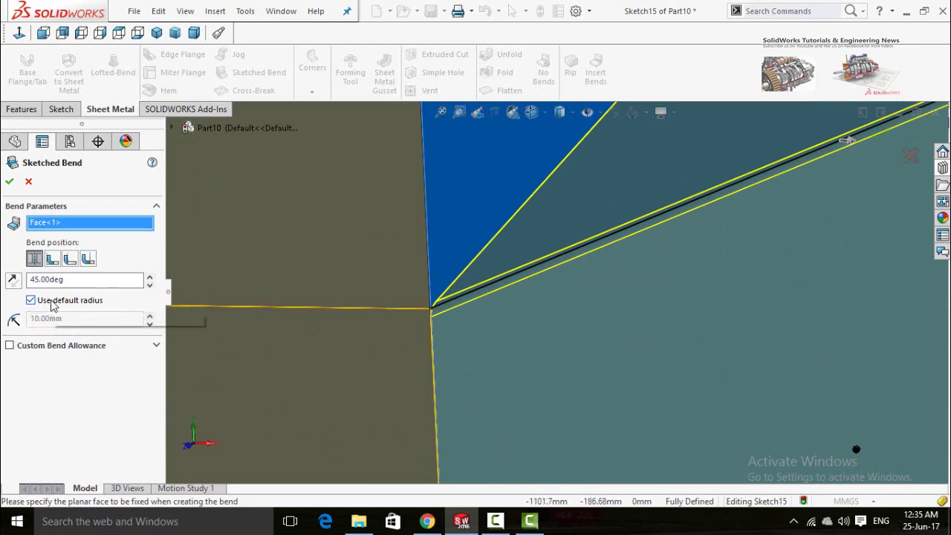
{"action": "left_click", "coordinate": [50, 319]}
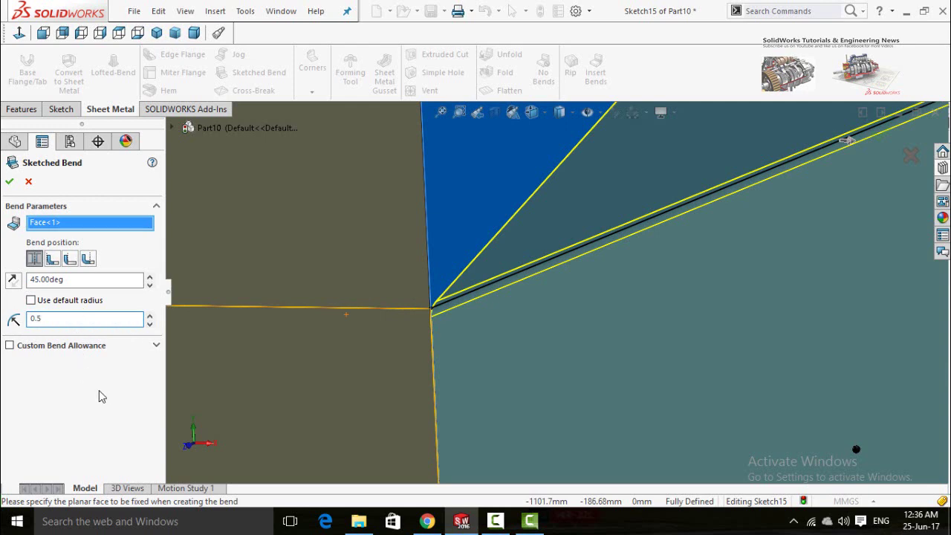
{"action": "scroll", "coordinate": [449, 380], "scroll_direction": "up", "scroll_amount": 10}
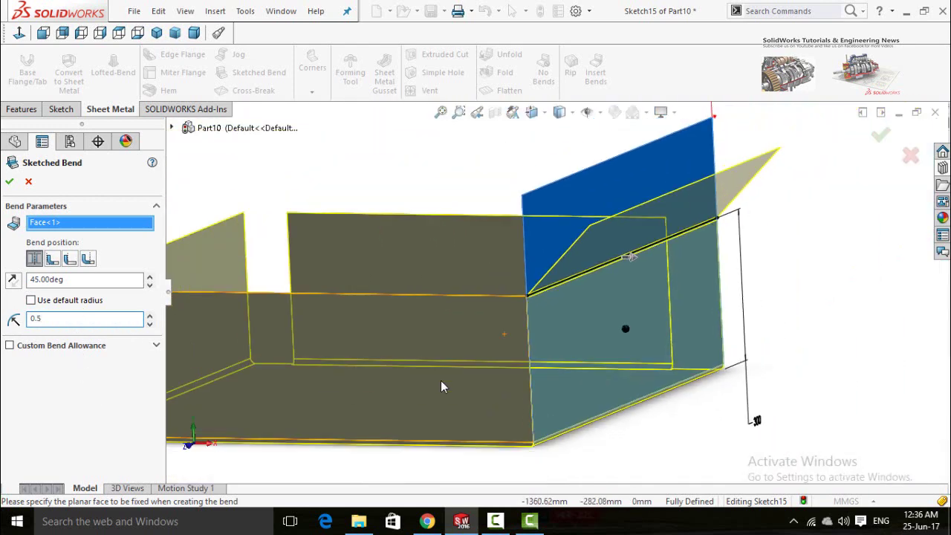
{"action": "left_click", "coordinate": [9, 181]}
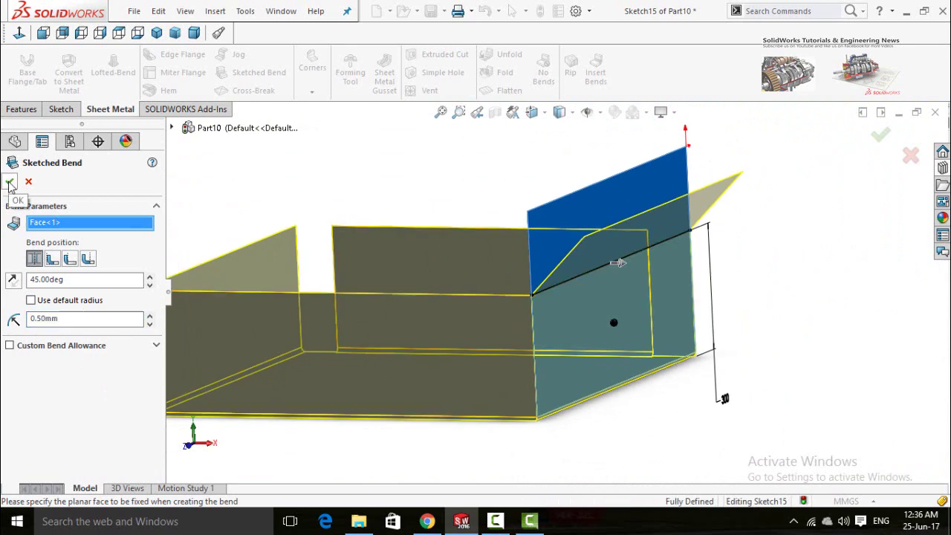
{"action": "left_click", "coordinate": [10, 182]}
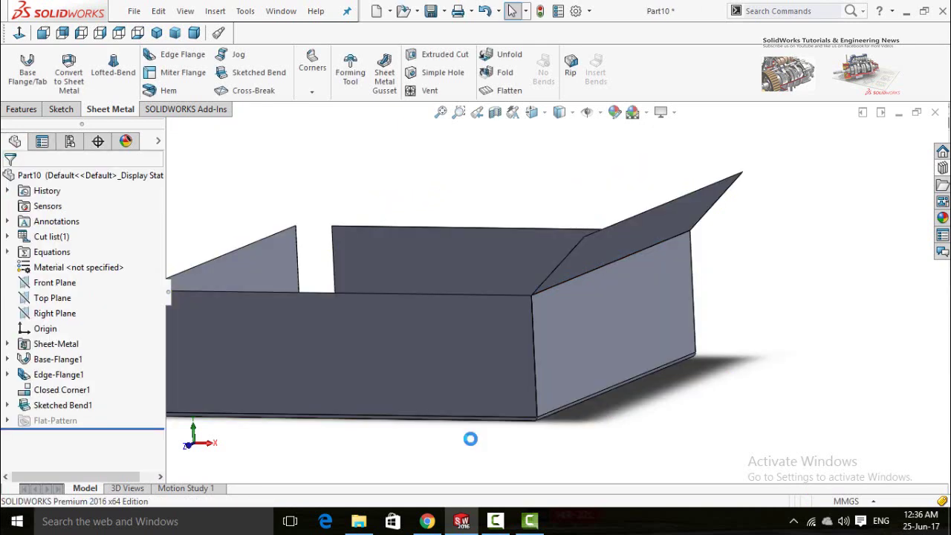
Step: Orbit the box to another angle, then start and cancel a hem
{"action": "scroll", "coordinate": [473, 431], "scroll_direction": "up", "scroll_amount": 4}
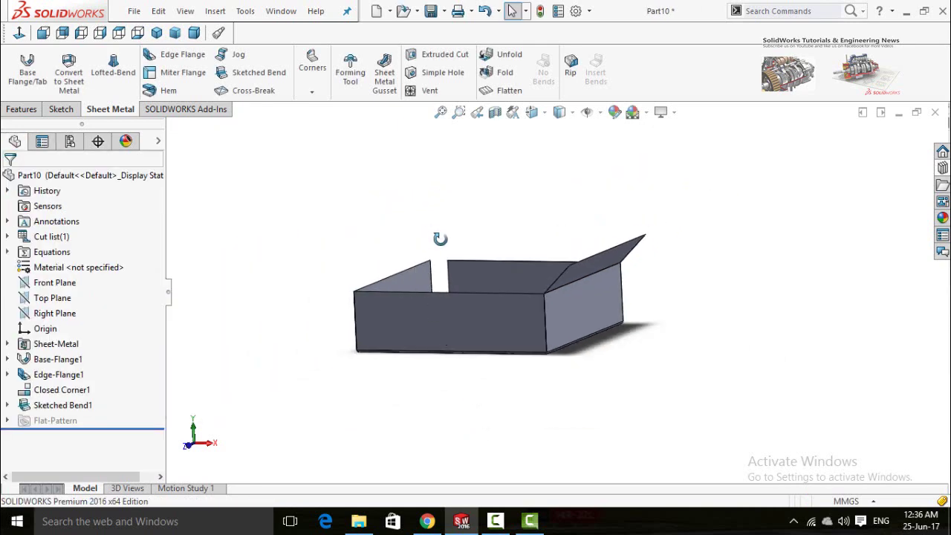
{"action": "middle_click_drag", "start_coordinate": [440, 237], "coordinate": [387, 171]}
{"action": "left_click", "coordinate": [159, 90]}
{"action": "left_click", "coordinate": [25, 184]}
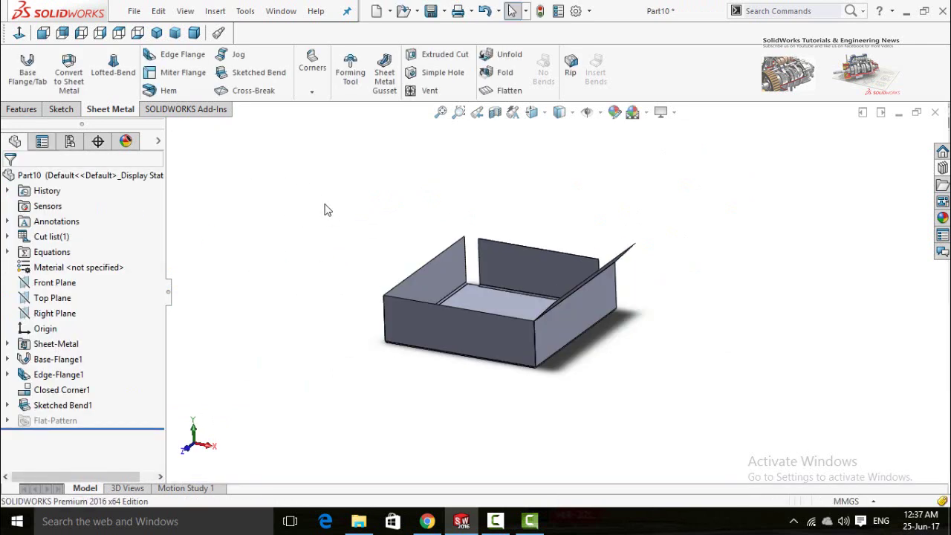
{"action": "left_click", "coordinate": [159, 90]}
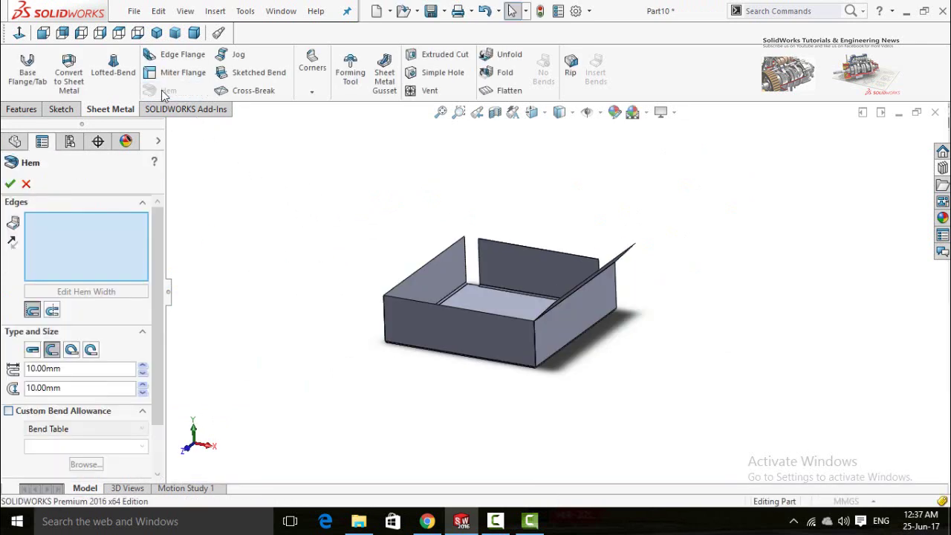
{"action": "scroll", "coordinate": [637, 266], "scroll_direction": "down", "scroll_amount": 5}
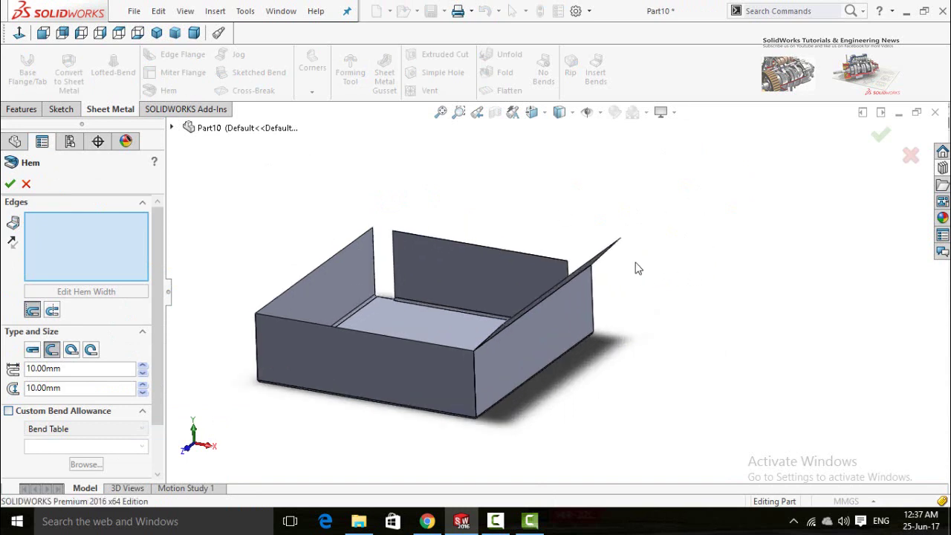
{"action": "middle_click_drag", "start_coordinate": [563, 296], "coordinate": [571, 243]}
{"action": "scroll", "coordinate": [572, 243], "scroll_direction": "down", "scroll_amount": 6}
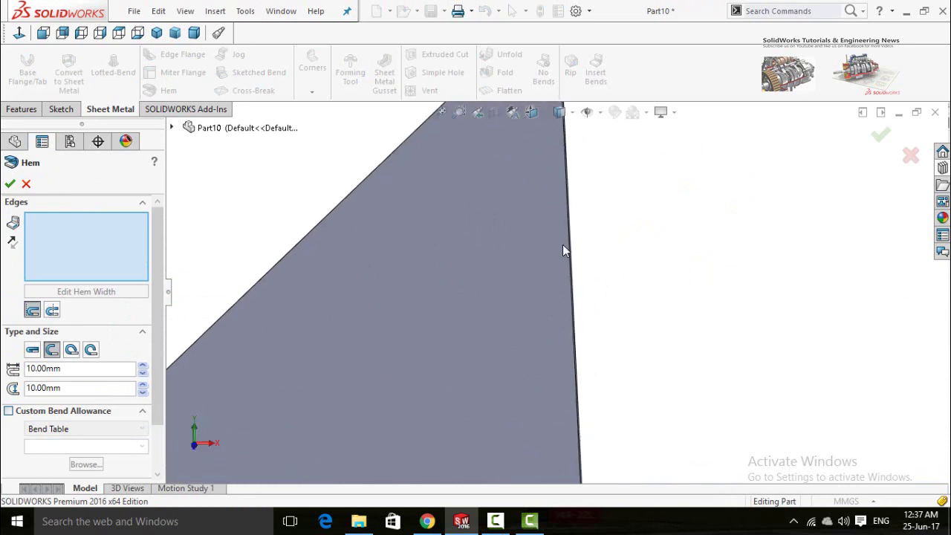
{"action": "left_click", "coordinate": [571, 252]}
{"action": "scroll", "coordinate": [646, 283], "scroll_direction": "up", "scroll_amount": 5}
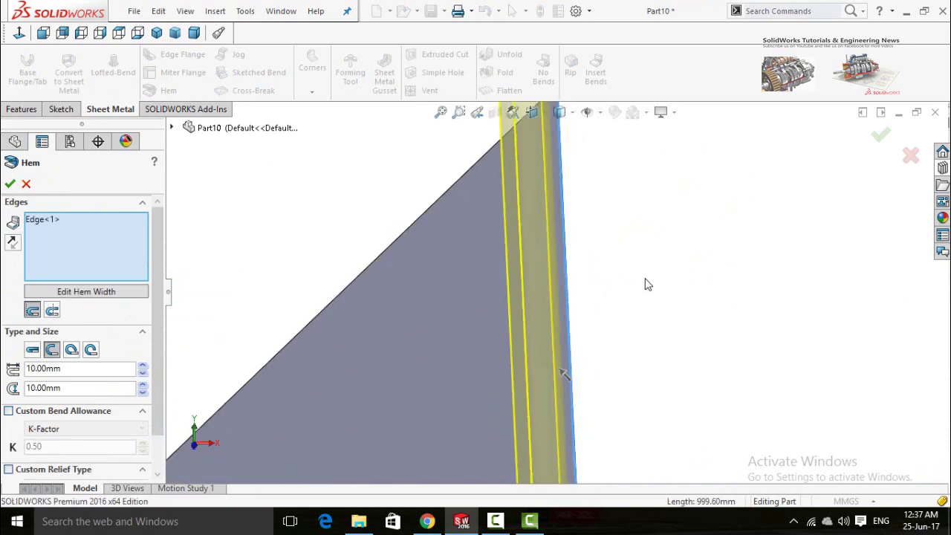
{"action": "middle_click_drag", "start_coordinate": [587, 362], "coordinate": [564, 354]}
{"action": "scroll", "coordinate": [559, 355], "scroll_direction": "down", "scroll_amount": 3}
{"action": "scroll", "coordinate": [580, 255], "scroll_direction": "down", "scroll_amount": 4}
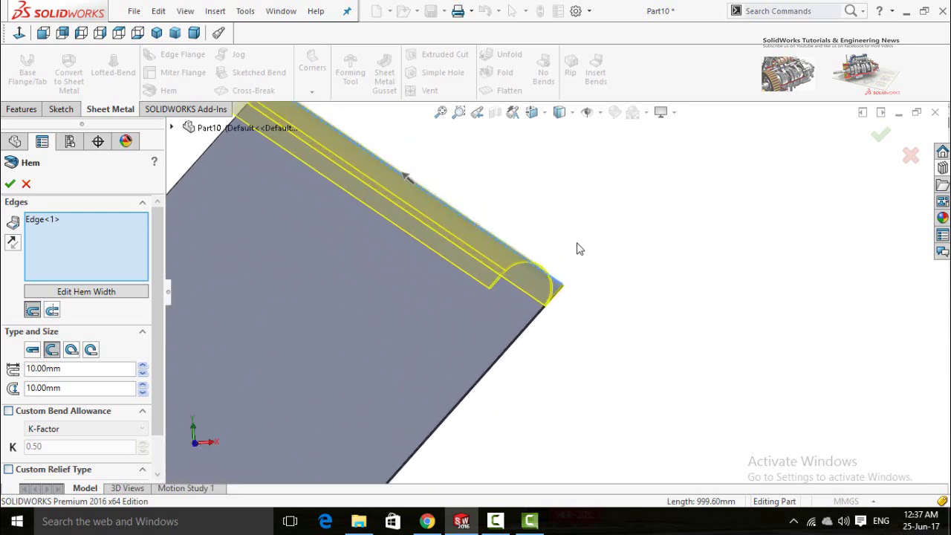
{"action": "scroll", "coordinate": [569, 290], "scroll_direction": "down", "scroll_amount": 2}
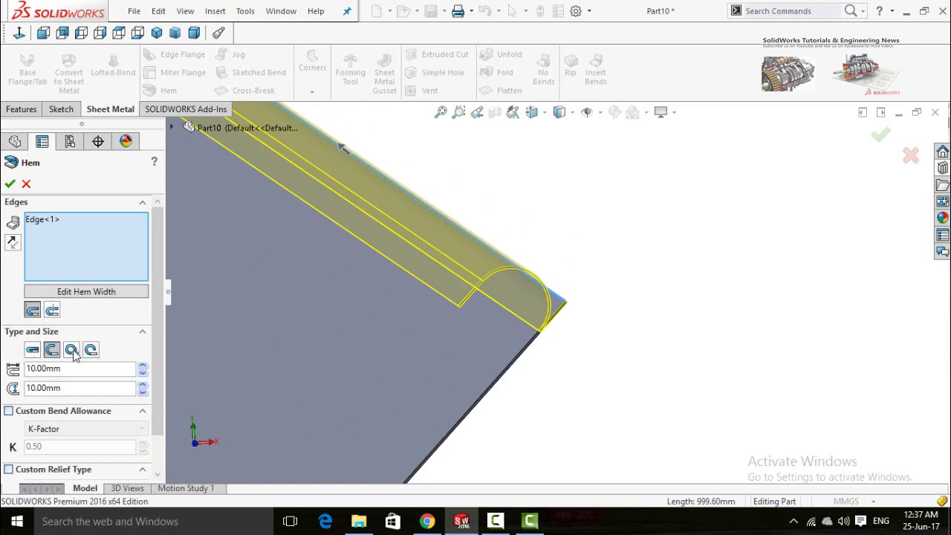
{"action": "scroll", "coordinate": [156, 356], "scroll_direction": "down", "scroll_amount": 1}
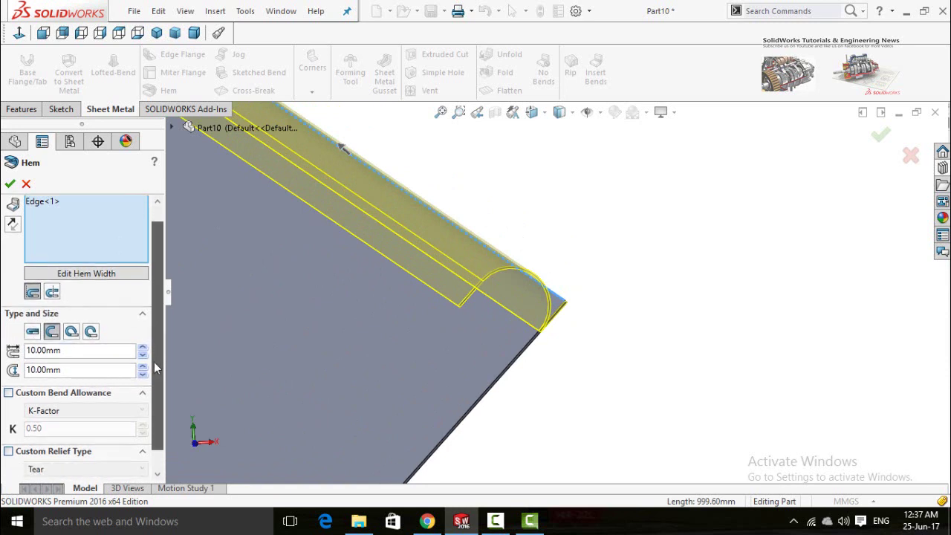
{"action": "left_click", "coordinate": [32, 333]}
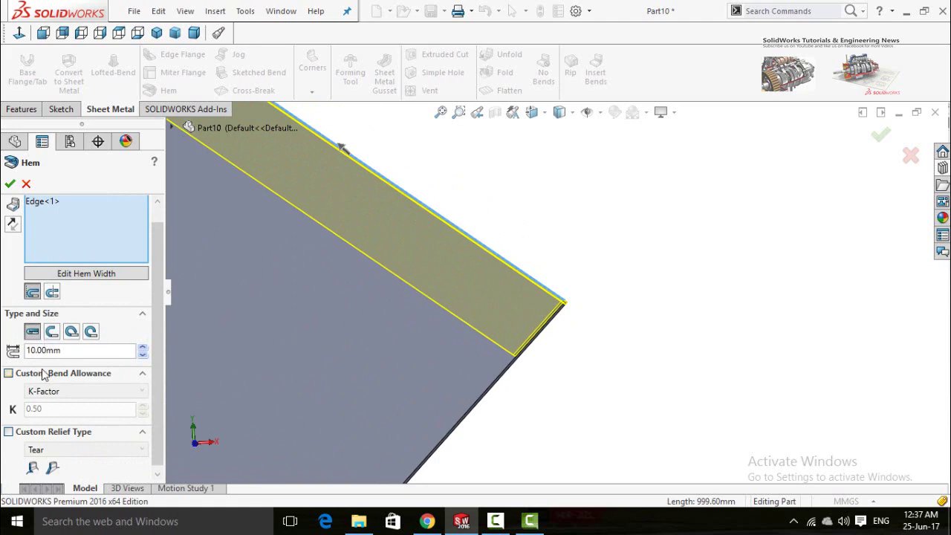
{"action": "left_click", "coordinate": [66, 353]}
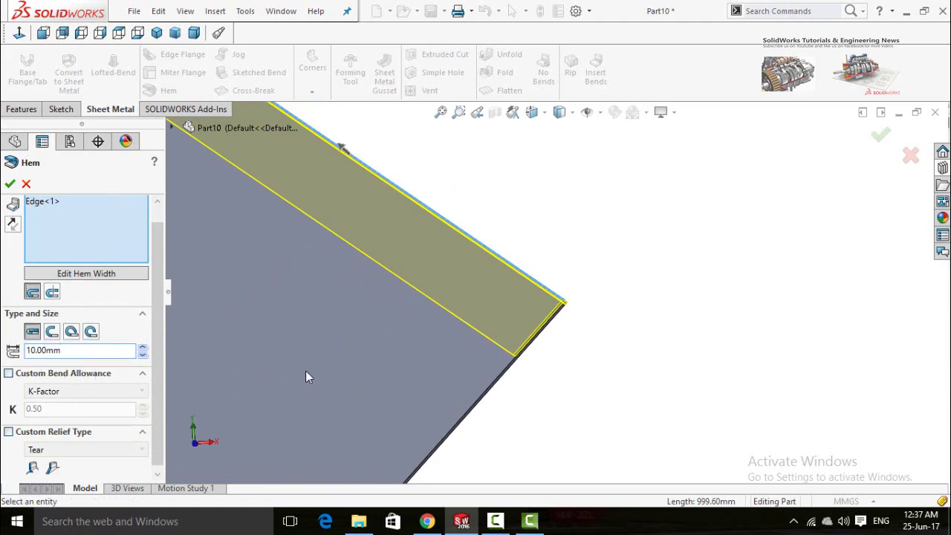
{"action": "scroll", "coordinate": [71, 439], "scroll_direction": "down", "scroll_amount": 1}
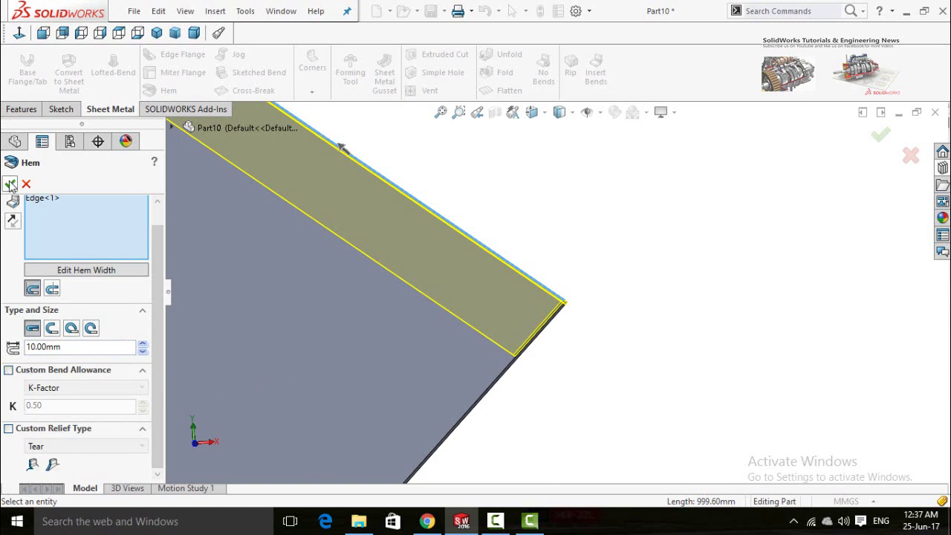
{"action": "middle_click_drag", "start_coordinate": [510, 291], "coordinate": [575, 381]}
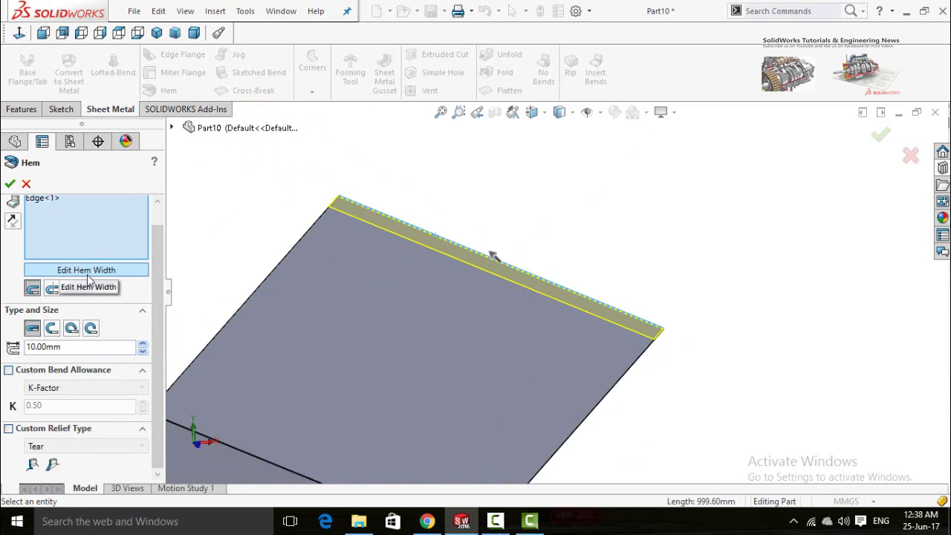
{"action": "left_click", "coordinate": [10, 185]}
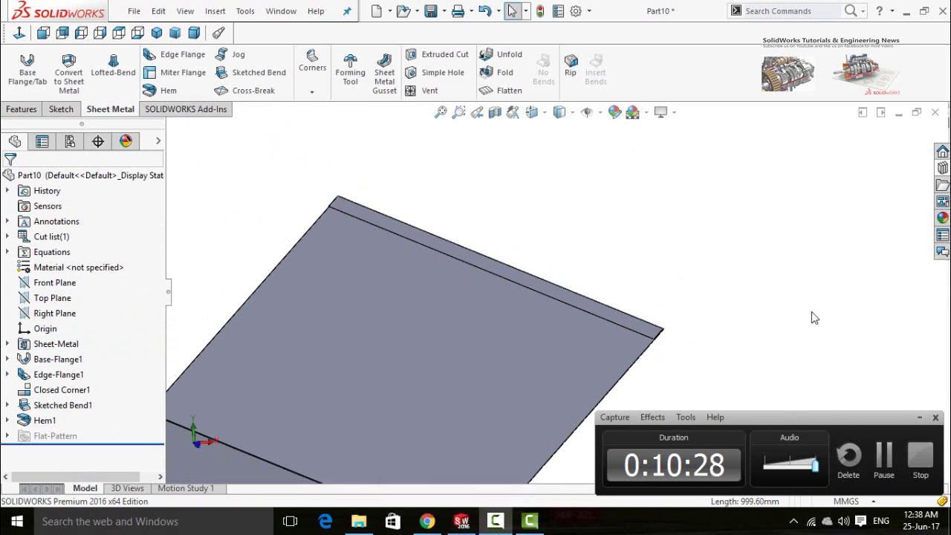
{"action": "left_click", "coordinate": [921, 417]}
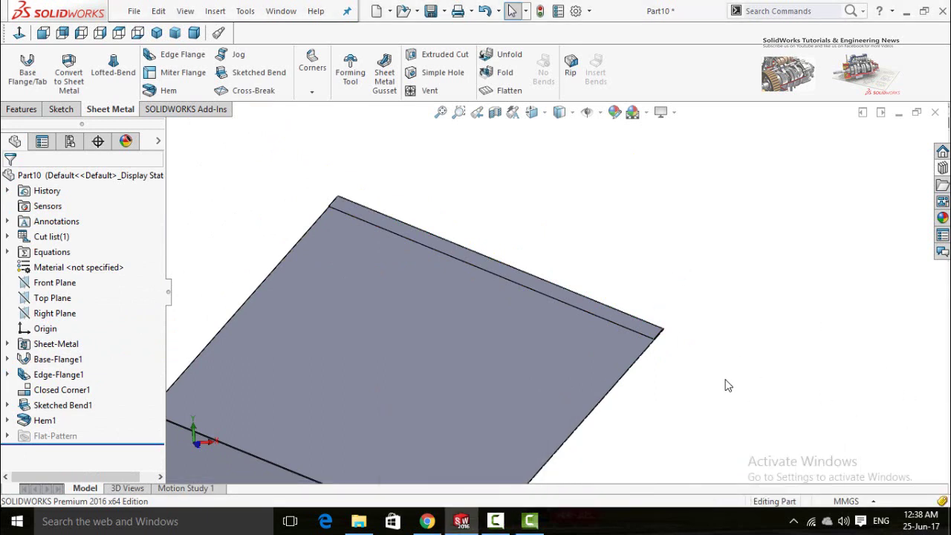
{"action": "middle_click_drag", "start_coordinate": [613, 411], "coordinate": [641, 362]}
{"action": "scroll", "coordinate": [483, 355], "scroll_direction": "up", "scroll_amount": 2}
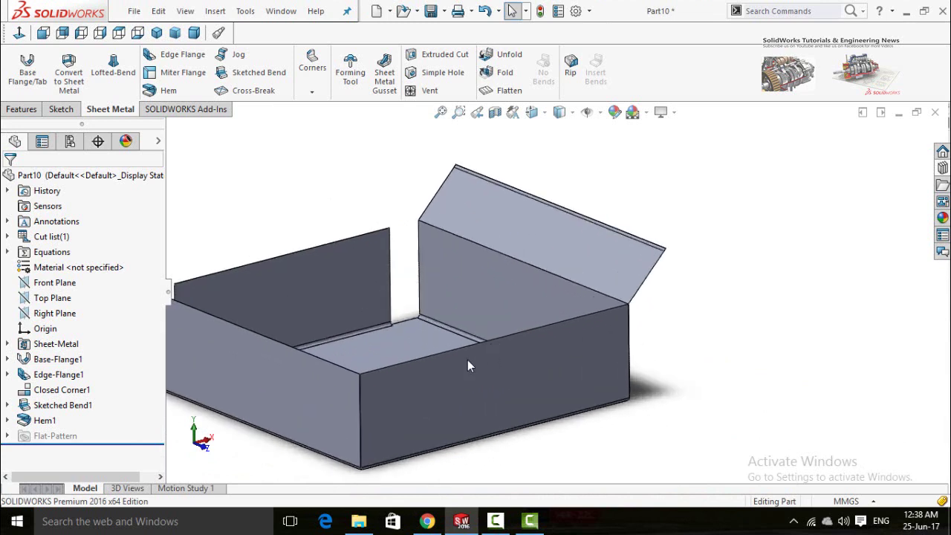
{"action": "scroll", "coordinate": [461, 360], "scroll_direction": "down", "scroll_amount": 3}
{"action": "middle_click_drag", "start_coordinate": [372, 395], "coordinate": [500, 334]}
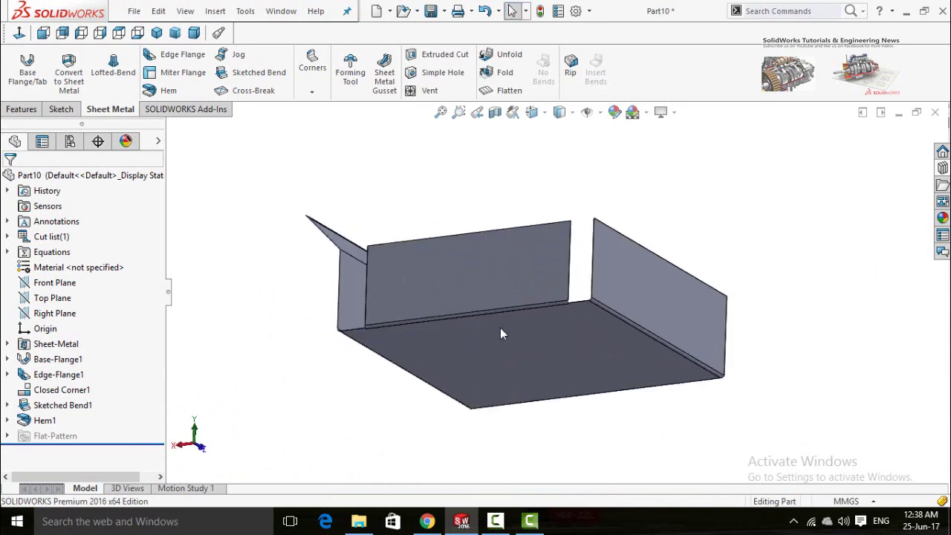
{"action": "left_click", "coordinate": [457, 283]}
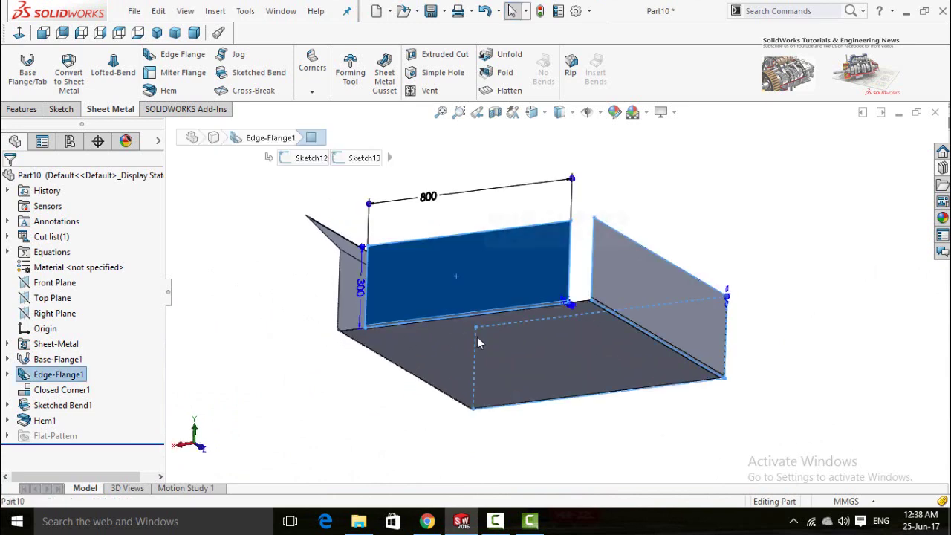
{"action": "left_click", "coordinate": [444, 339]}
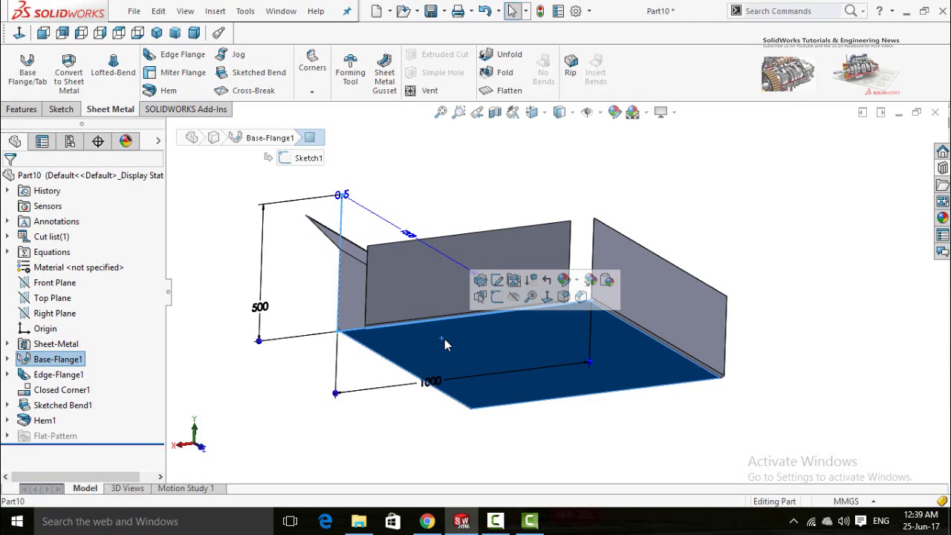
{"action": "left_click", "coordinate": [448, 286]}
{"action": "scroll", "coordinate": [414, 361], "scroll_direction": "up", "scroll_amount": 4}
{"action": "left_click", "coordinate": [407, 357]}
{"action": "middle_click_drag", "start_coordinate": [407, 356], "coordinate": [391, 394]}
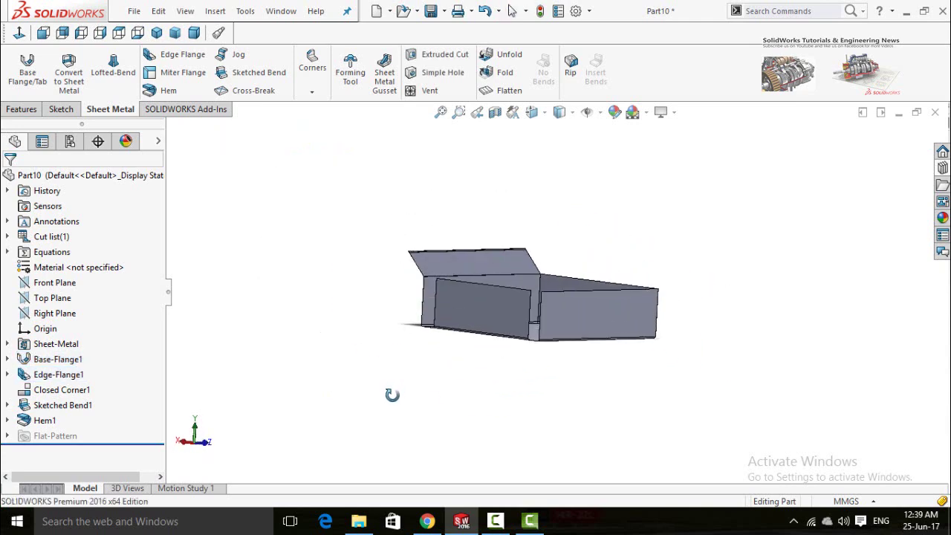
Step: Unfold the EdgeBend1 bend, keeping the bottom face fixed
{"action": "left_click", "coordinate": [503, 57]}
{"action": "scroll", "coordinate": [473, 334], "scroll_direction": "down", "scroll_amount": 1}
{"action": "middle_click_drag", "start_coordinate": [473, 330], "coordinate": [511, 315]}
{"action": "left_click", "coordinate": [511, 309]}
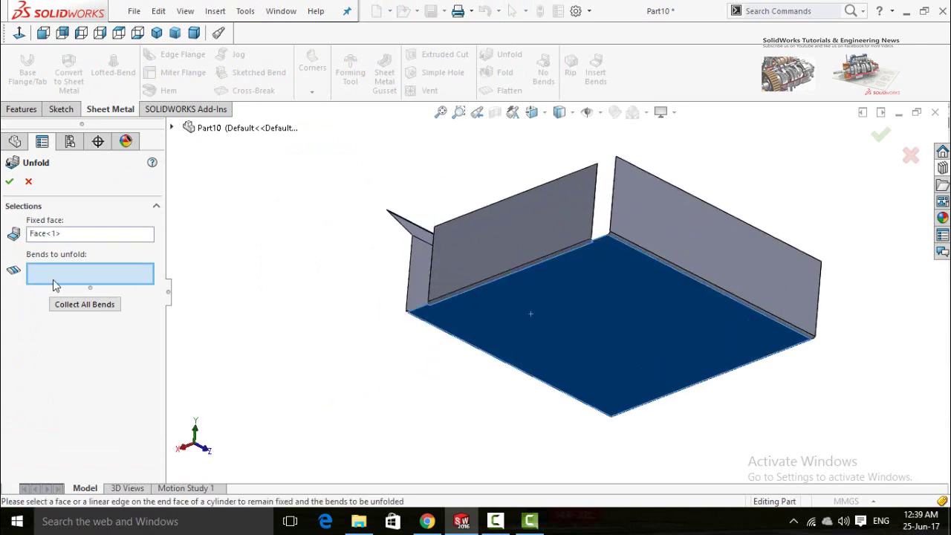
{"action": "scroll", "coordinate": [677, 305], "scroll_direction": "down", "scroll_amount": 3}
{"action": "scroll", "coordinate": [609, 302], "scroll_direction": "down", "scroll_amount": 2}
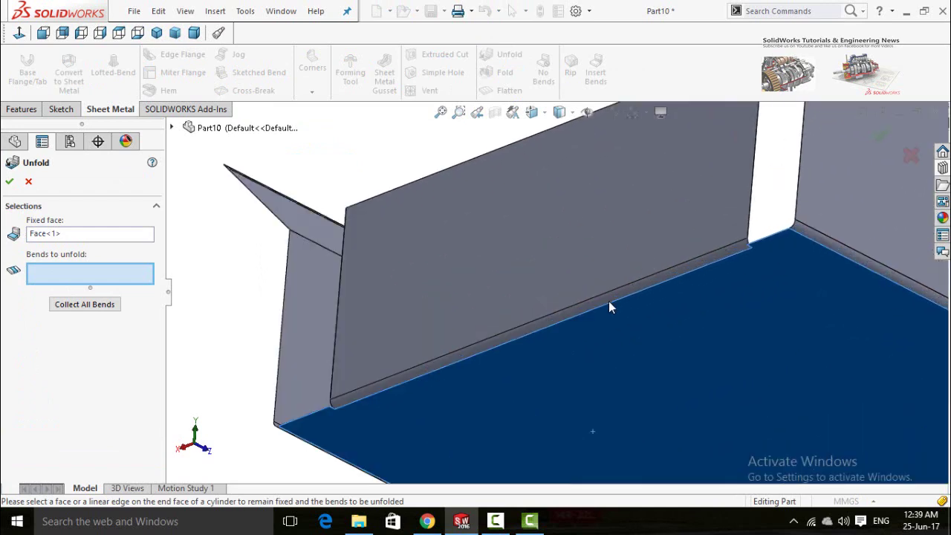
{"action": "left_click", "coordinate": [605, 299]}
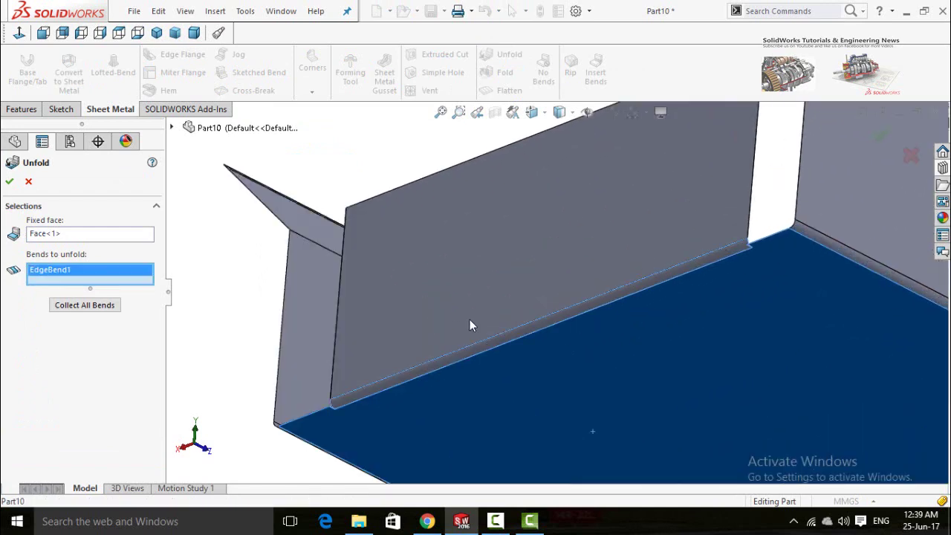
{"action": "scroll", "coordinate": [473, 320], "scroll_direction": "up", "scroll_amount": 4}
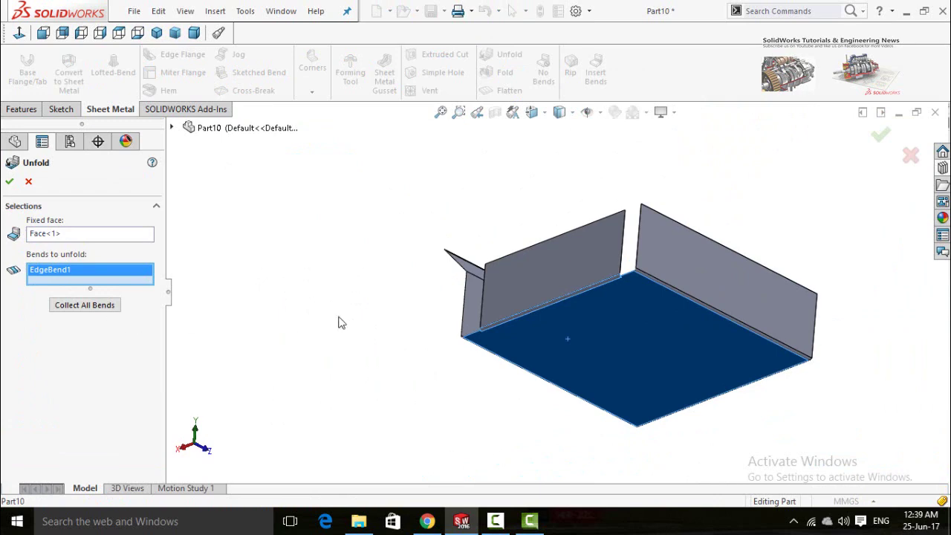
Step: Orbit to a near-front view to check the flattened wall beside the base
{"action": "middle_click_drag", "start_coordinate": [369, 323], "coordinate": [394, 391]}
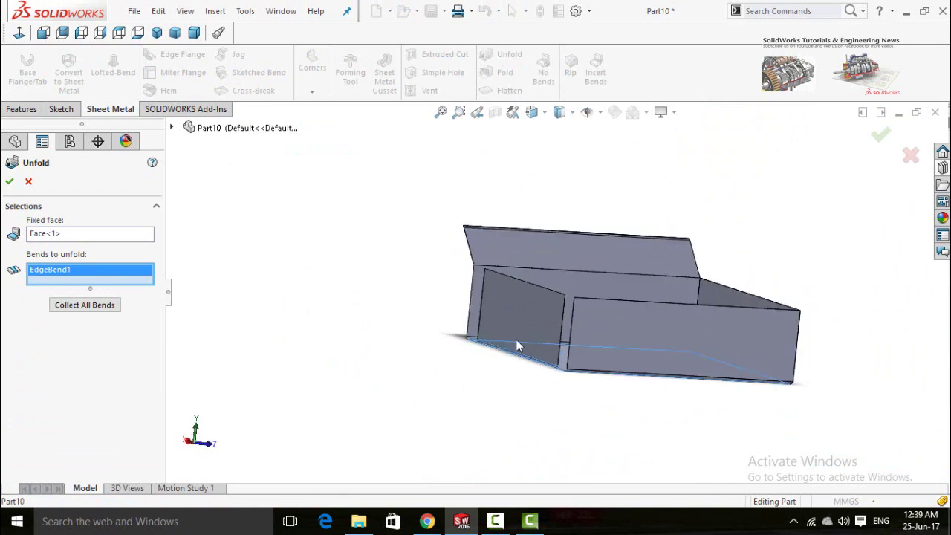
{"action": "scroll", "coordinate": [482, 388], "scroll_direction": "down", "scroll_amount": 6}
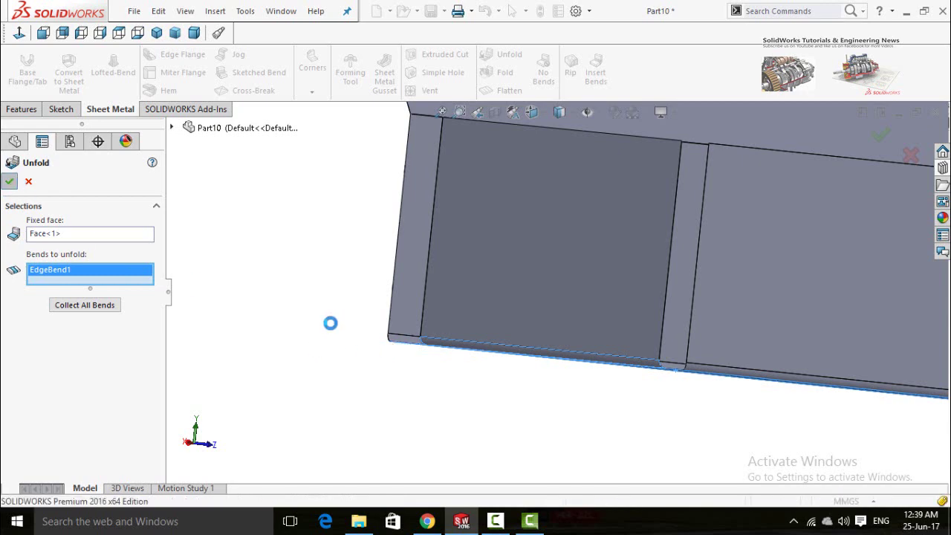
{"action": "scroll", "coordinate": [381, 409], "scroll_direction": "up", "scroll_amount": 6}
{"action": "middle_click_drag", "start_coordinate": [384, 408], "coordinate": [523, 242]}
{"action": "left_click", "coordinate": [509, 397]}
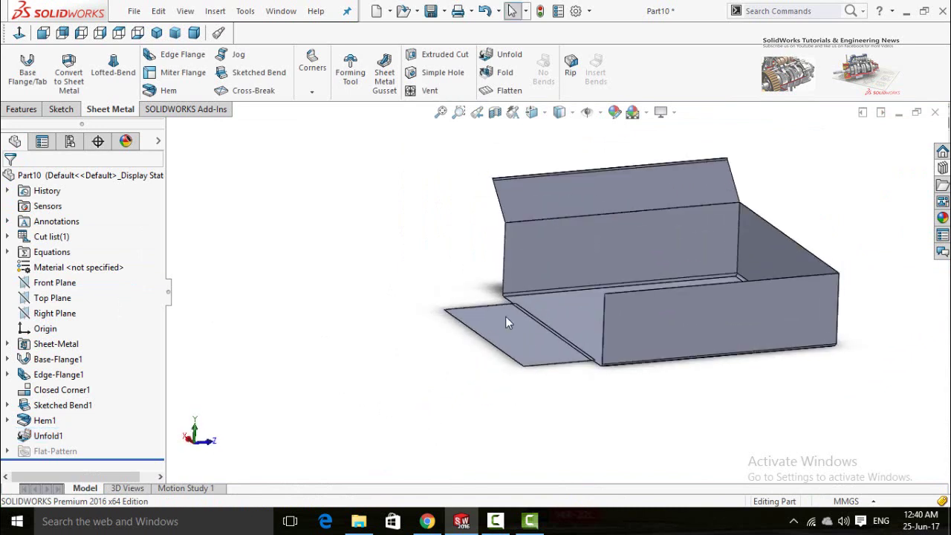
Step: Sketch a circle on the flattened flange, centred on its bend line
{"action": "middle_click_drag", "start_coordinate": [491, 396], "coordinate": [516, 213]}
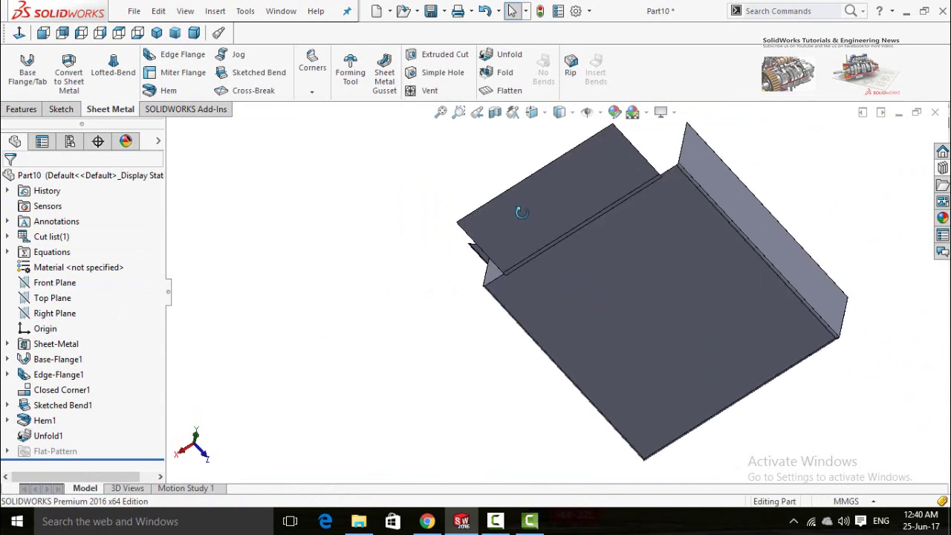
{"action": "left_click", "coordinate": [567, 210]}
{"action": "left_click", "coordinate": [604, 170]}
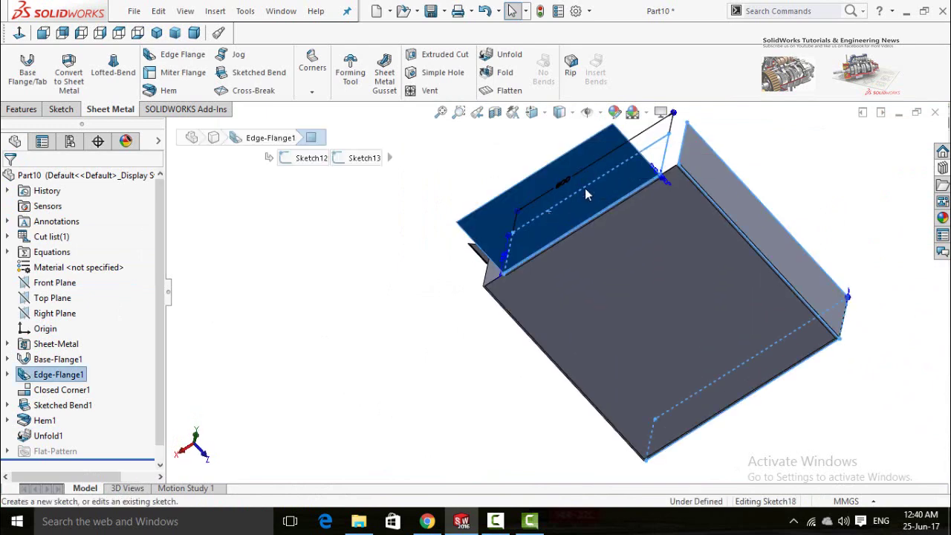
{"action": "left_click", "coordinate": [21, 33]}
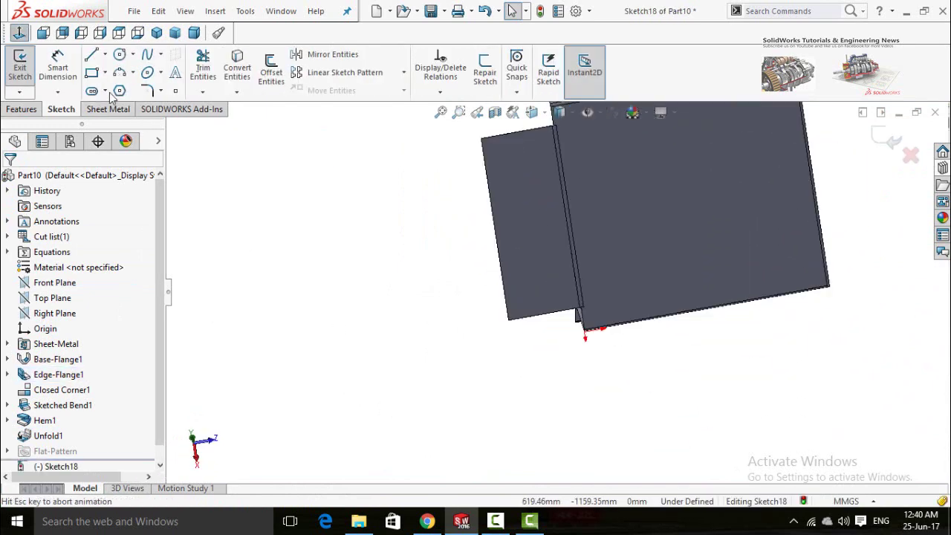
{"action": "left_click", "coordinate": [119, 54]}
{"action": "scroll", "coordinate": [543, 398], "scroll_direction": "down", "scroll_amount": 5}
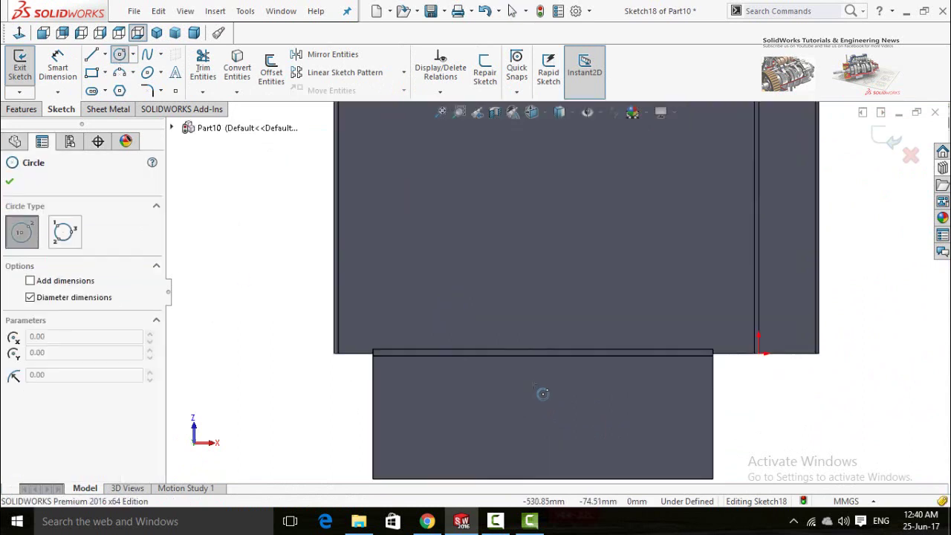
{"action": "left_click", "coordinate": [551, 322]}
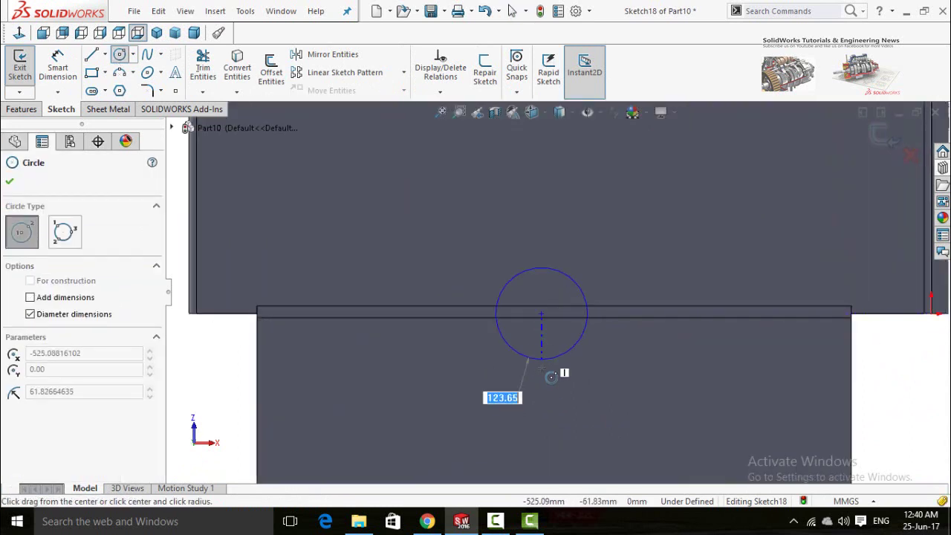
{"action": "left_click", "coordinate": [544, 402]}
{"action": "scroll", "coordinate": [544, 401], "scroll_direction": "up", "scroll_amount": 5}
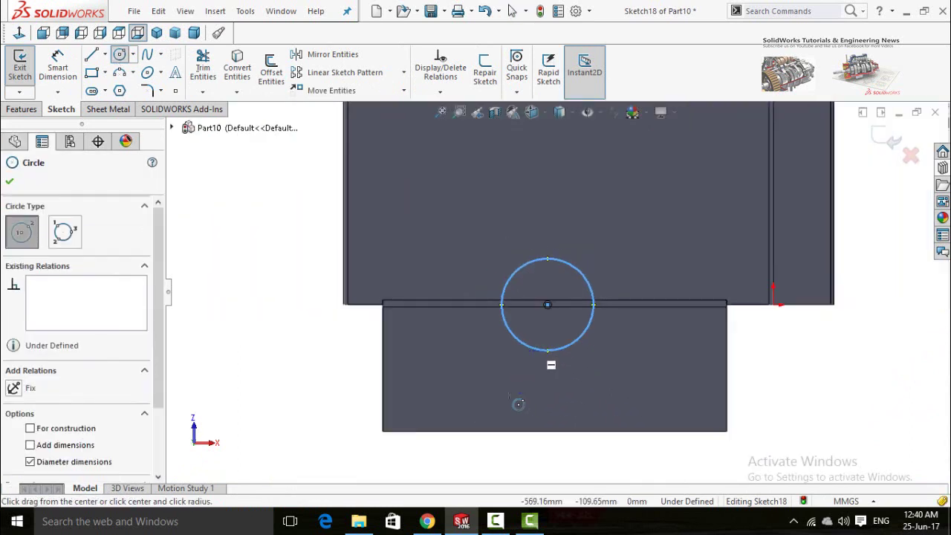
Step: Cut the circle with an Extruded Cut linked to the sheet thickness
{"action": "left_click", "coordinate": [110, 108]}
{"action": "left_click", "coordinate": [23, 110]}
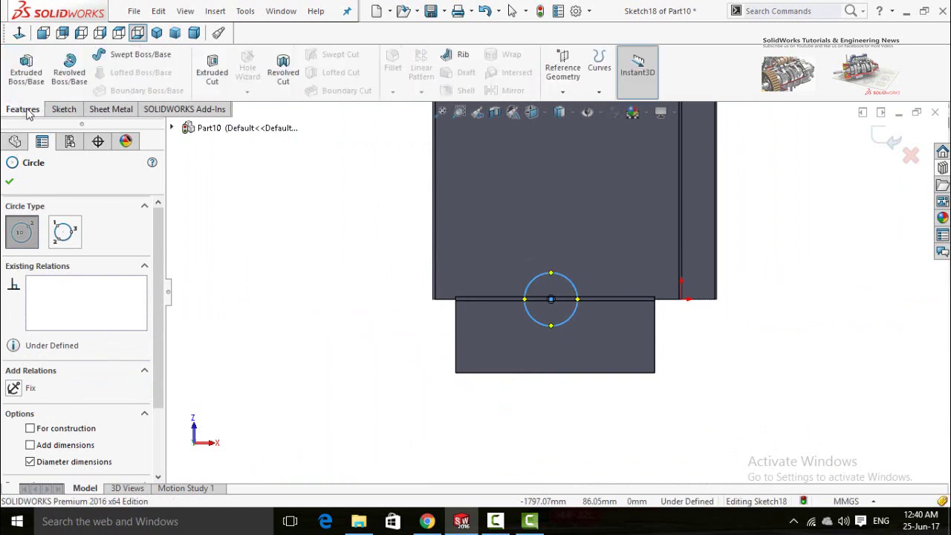
{"action": "left_click", "coordinate": [211, 84]}
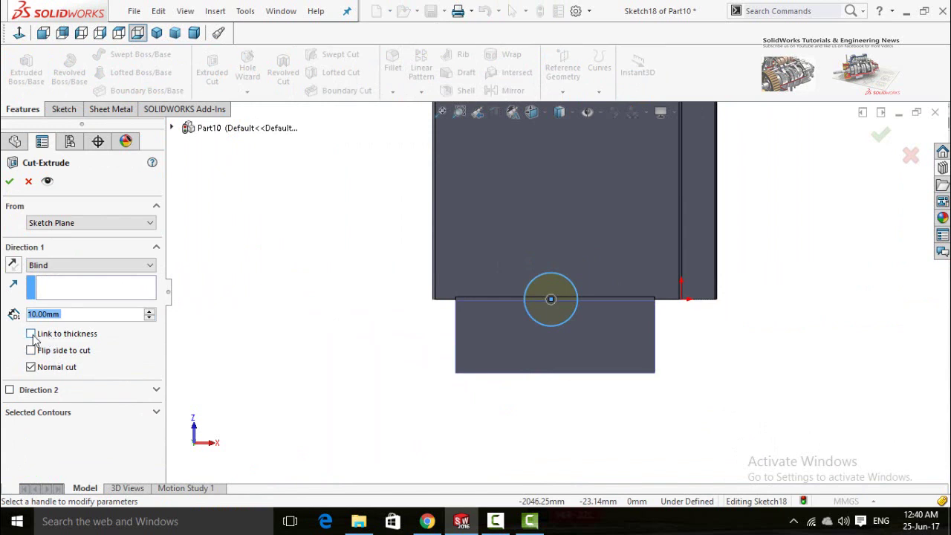
{"action": "left_click", "coordinate": [31, 335]}
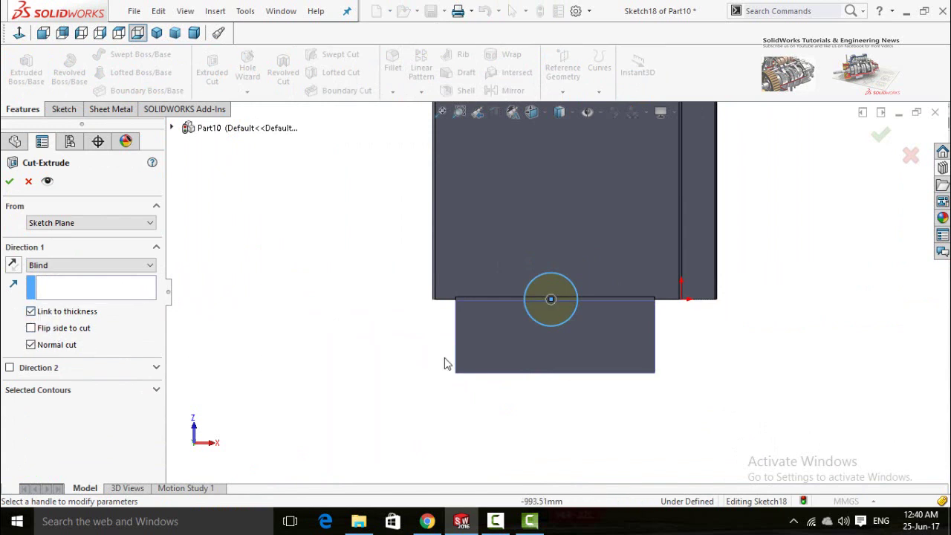
{"action": "middle_click_drag", "start_coordinate": [413, 349], "coordinate": [223, 307]}
{"action": "left_click", "coordinate": [9, 180]}
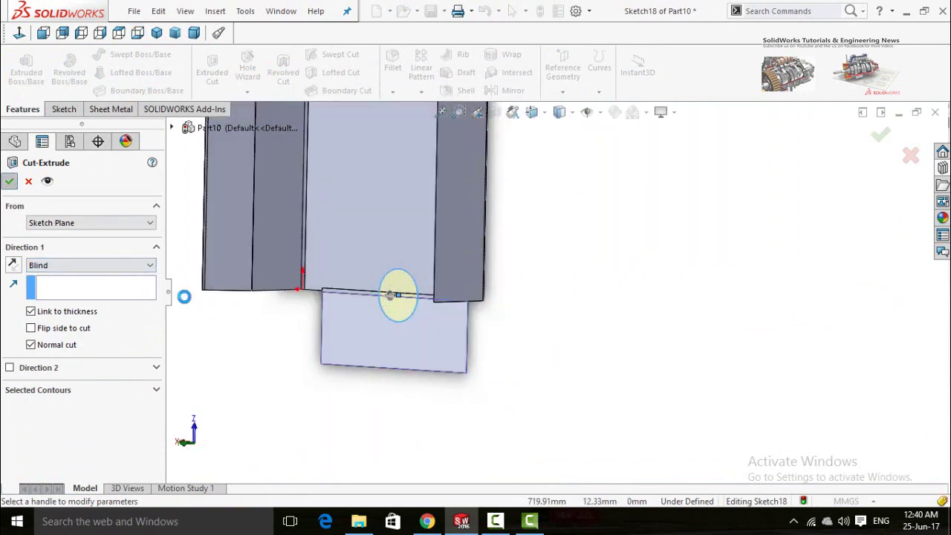
{"action": "left_click", "coordinate": [525, 346]}
{"action": "middle_click_drag", "start_coordinate": [563, 321], "coordinate": [517, 334]}
{"action": "scroll", "coordinate": [476, 312], "scroll_direction": "up", "scroll_amount": 3}
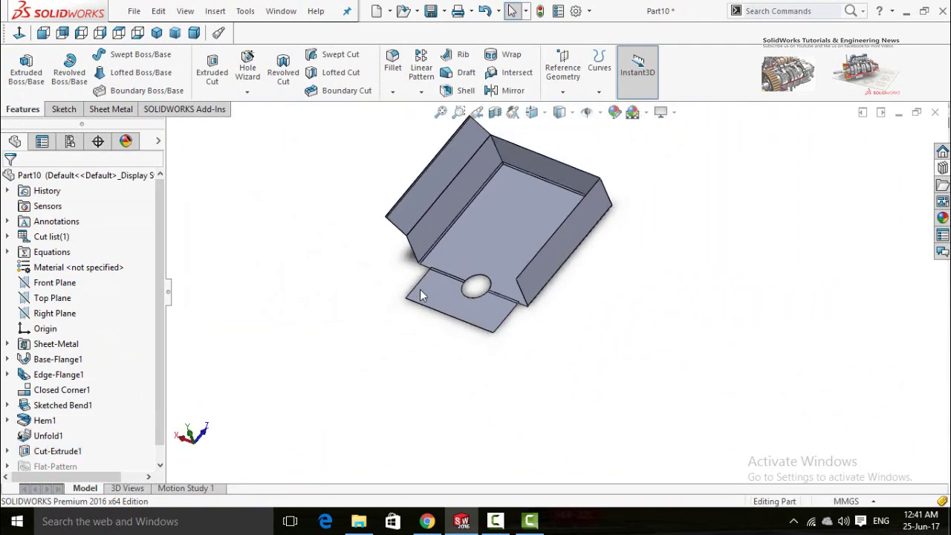
{"action": "scroll", "coordinate": [431, 327], "scroll_direction": "down", "scroll_amount": 3}
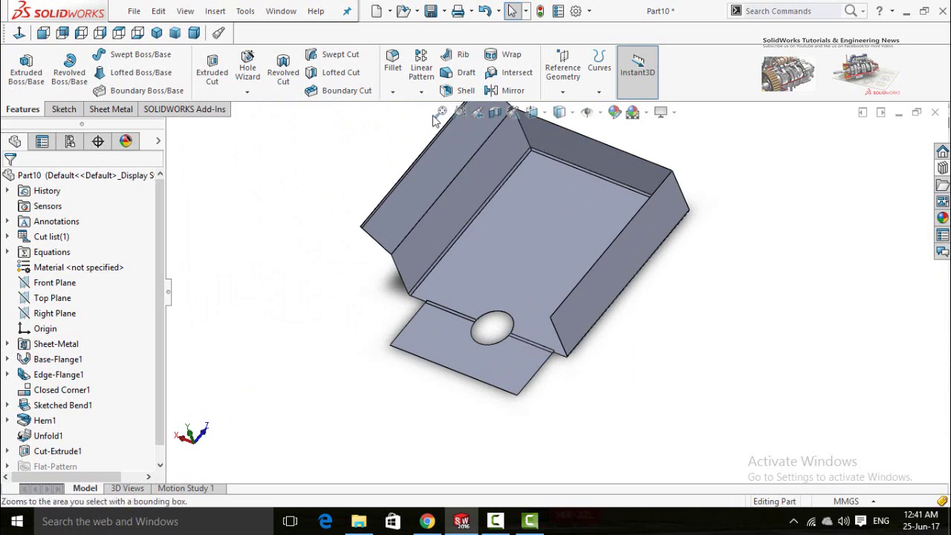
Step: Fold EdgeBend1 back up with the Fold command
{"action": "left_click", "coordinate": [111, 111]}
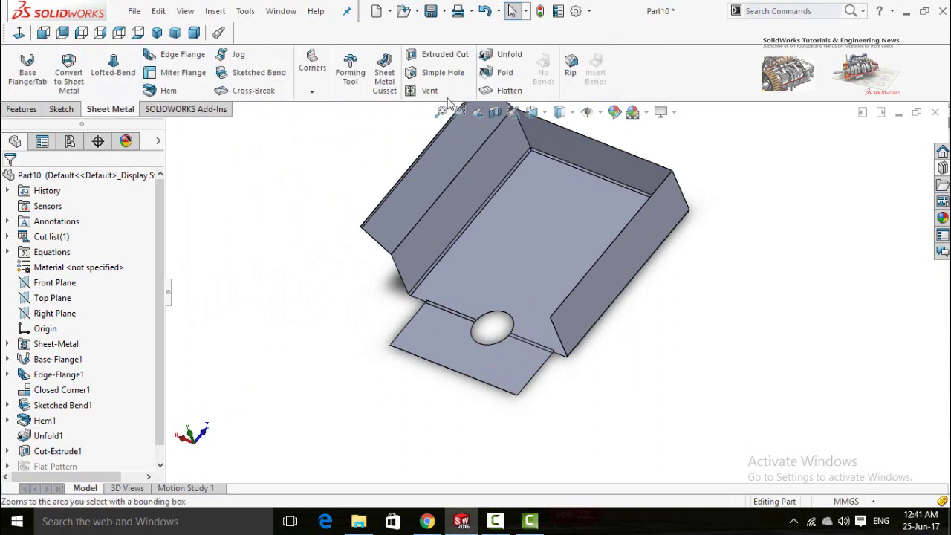
{"action": "left_click", "coordinate": [498, 73]}
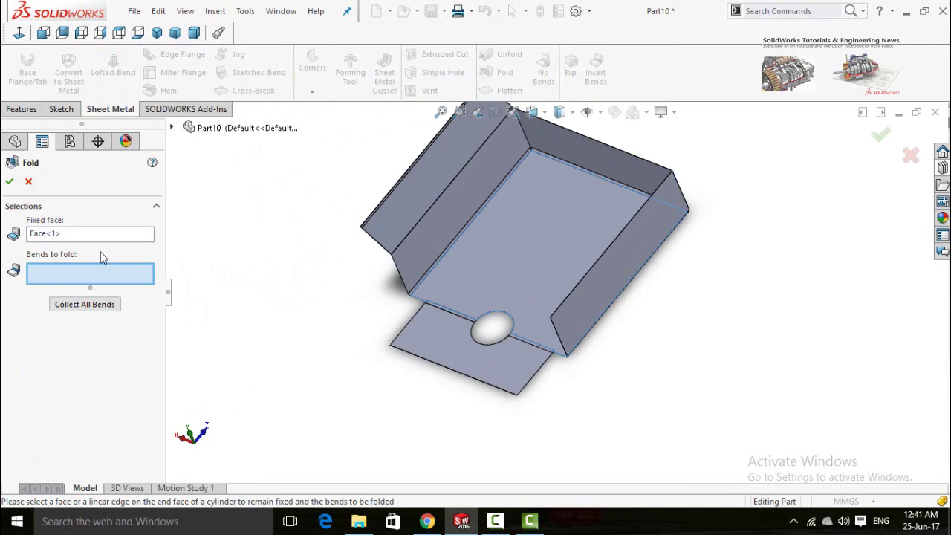
{"action": "middle_click_drag", "start_coordinate": [425, 343], "coordinate": [350, 240]}
{"action": "scroll", "coordinate": [496, 267], "scroll_direction": "down", "scroll_amount": 4}
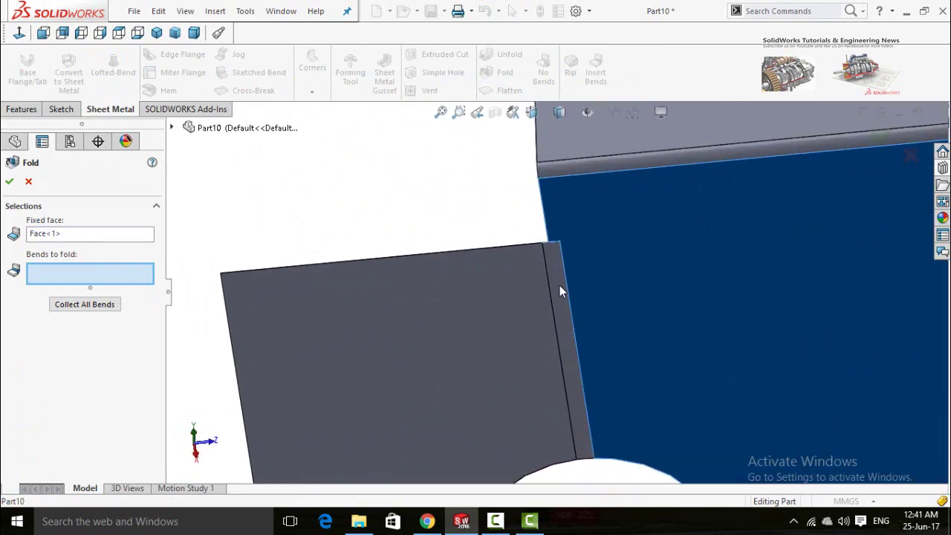
{"action": "left_click", "coordinate": [560, 287]}
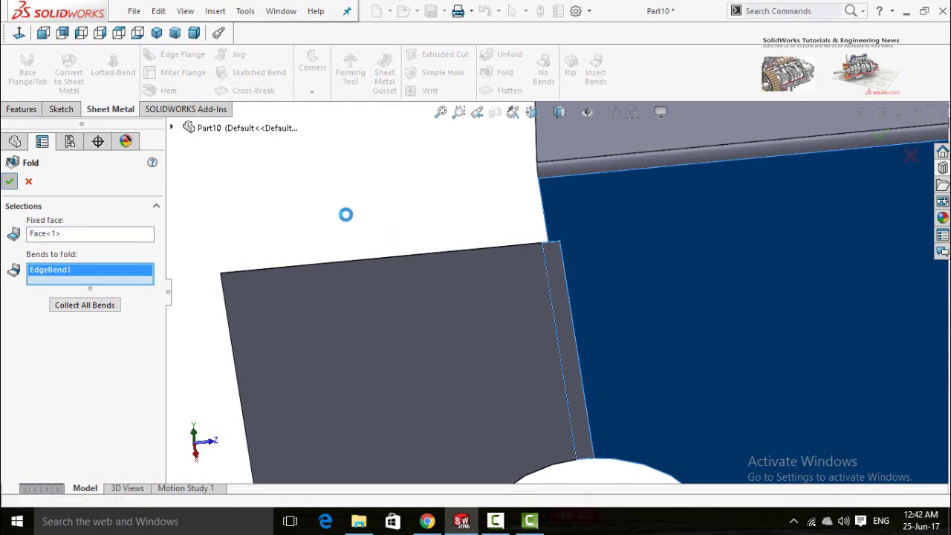
{"action": "scroll", "coordinate": [379, 238], "scroll_direction": "up", "scroll_amount": 5}
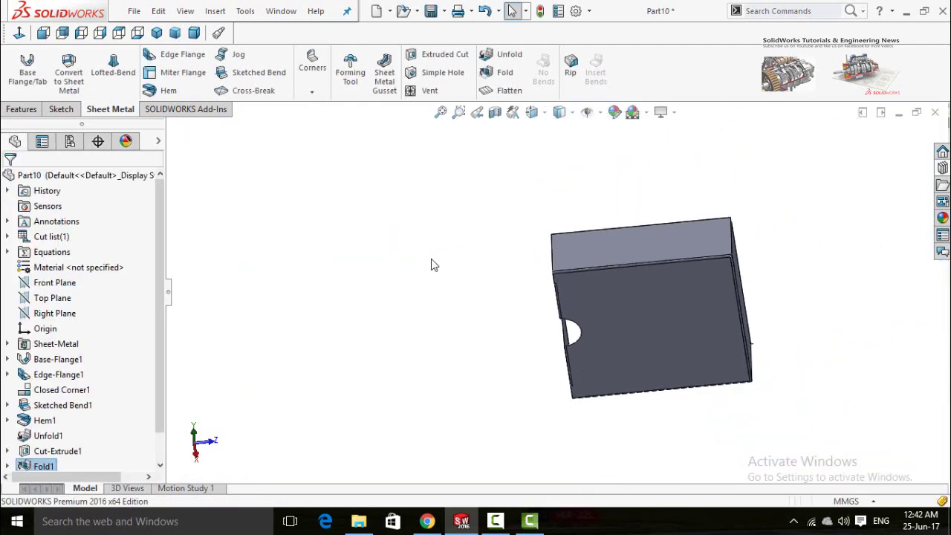
Step: Orbit around the box to inspect the notched wall and base face
{"action": "middle_click_drag", "start_coordinate": [434, 263], "coordinate": [486, 161]}
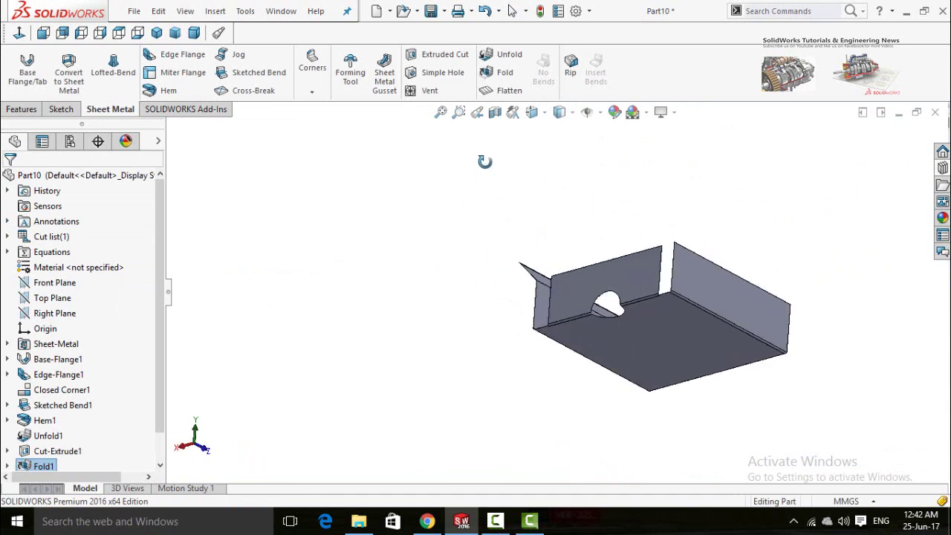
{"action": "scroll", "coordinate": [626, 297], "scroll_direction": "down", "scroll_amount": 2}
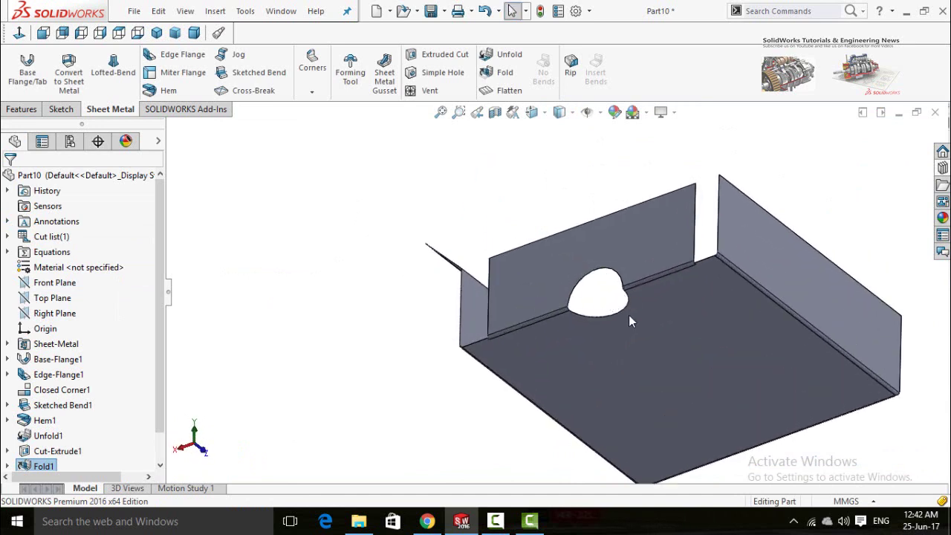
{"action": "middle_click_drag", "start_coordinate": [601, 301], "coordinate": [593, 267]}
{"action": "left_click", "coordinate": [592, 279]}
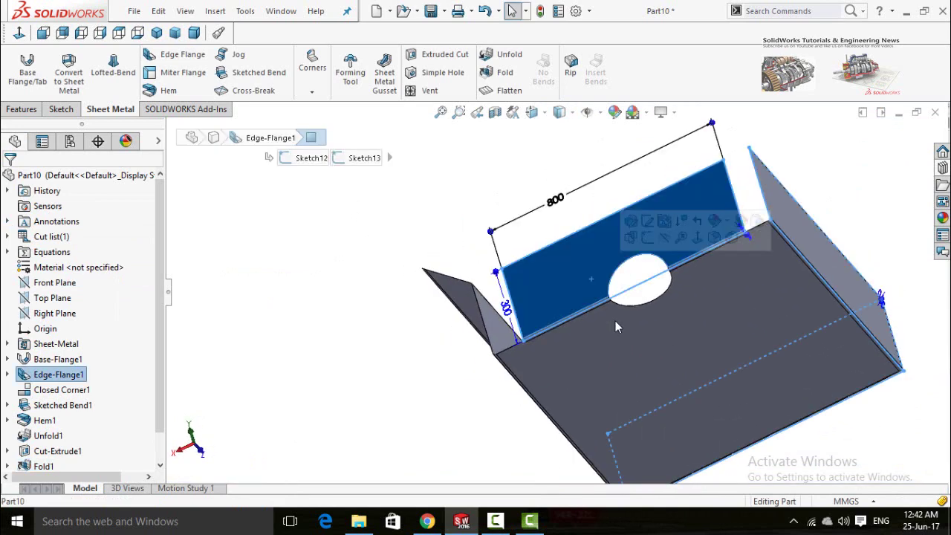
{"action": "left_click", "coordinate": [616, 321]}
{"action": "left_click", "coordinate": [444, 219]}
{"action": "middle_click_drag", "start_coordinate": [444, 218], "coordinate": [666, 196]}
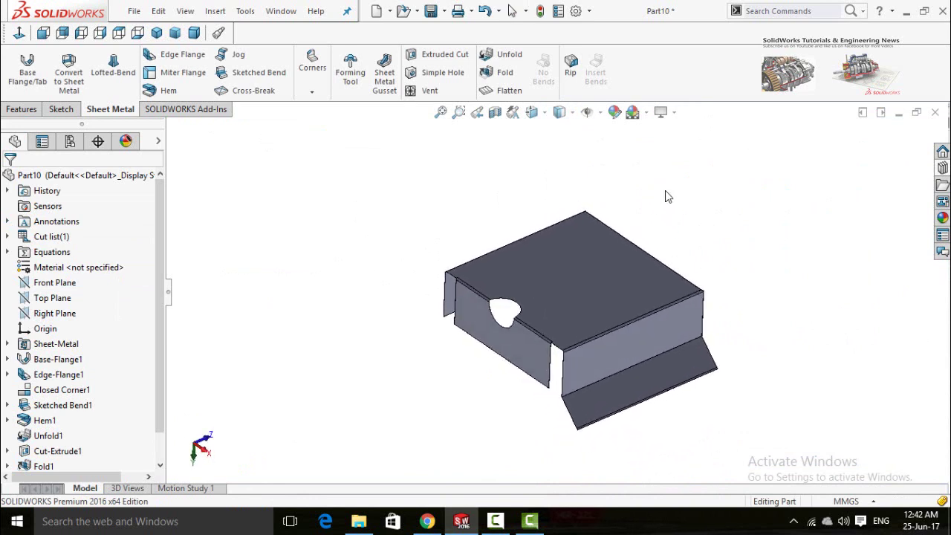
Step: Drag the louver from the Design Library forming tools onto the box's top face
{"action": "left_click", "coordinate": [942, 170]}
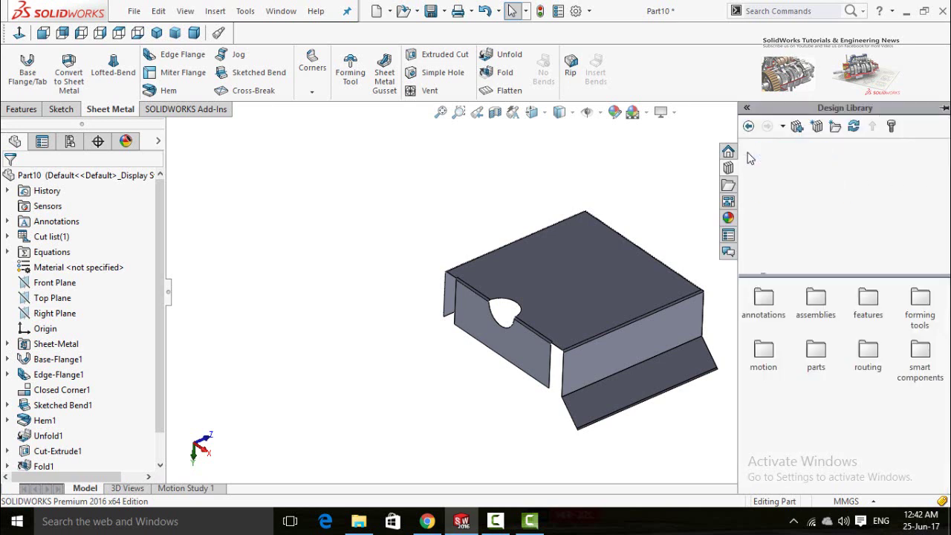
{"action": "left_click", "coordinate": [748, 153]}
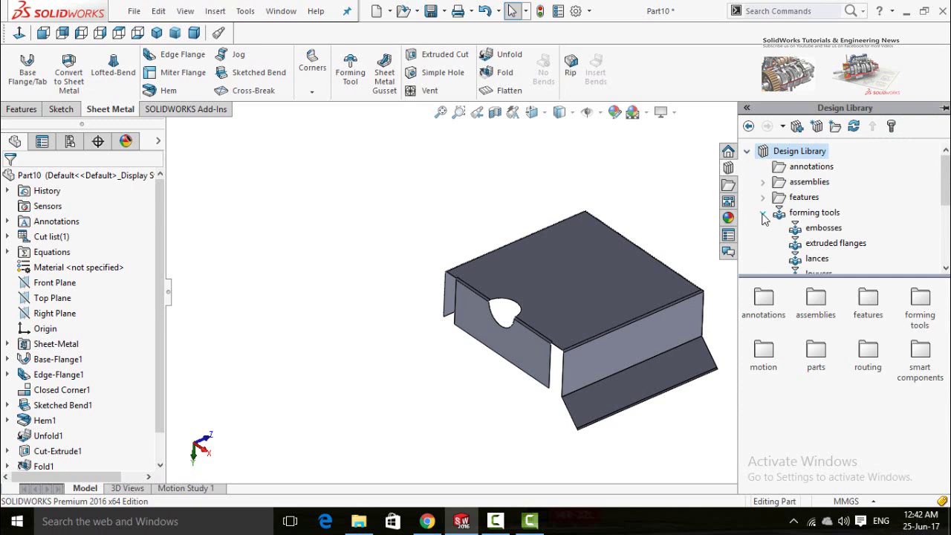
{"action": "scroll", "coordinate": [877, 226], "scroll_direction": "down", "scroll_amount": 1}
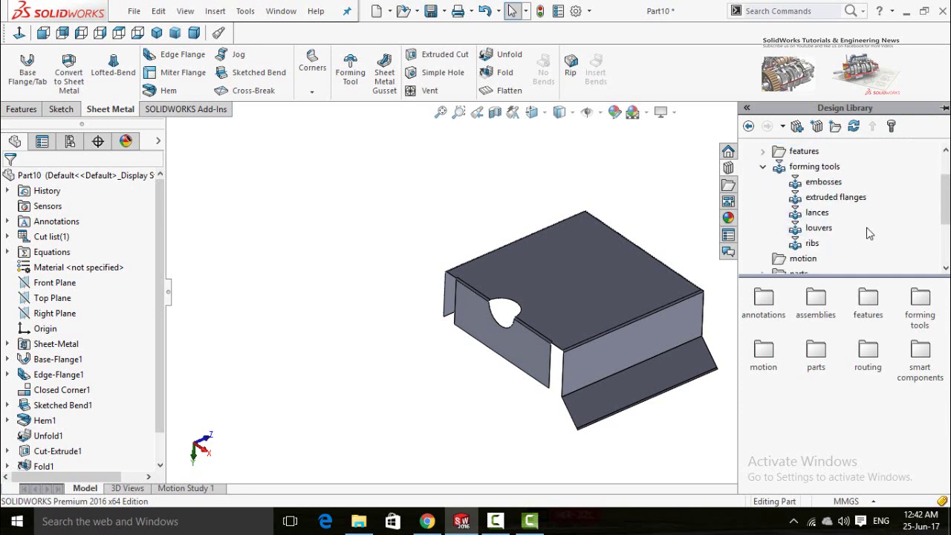
{"action": "left_click", "coordinate": [811, 234]}
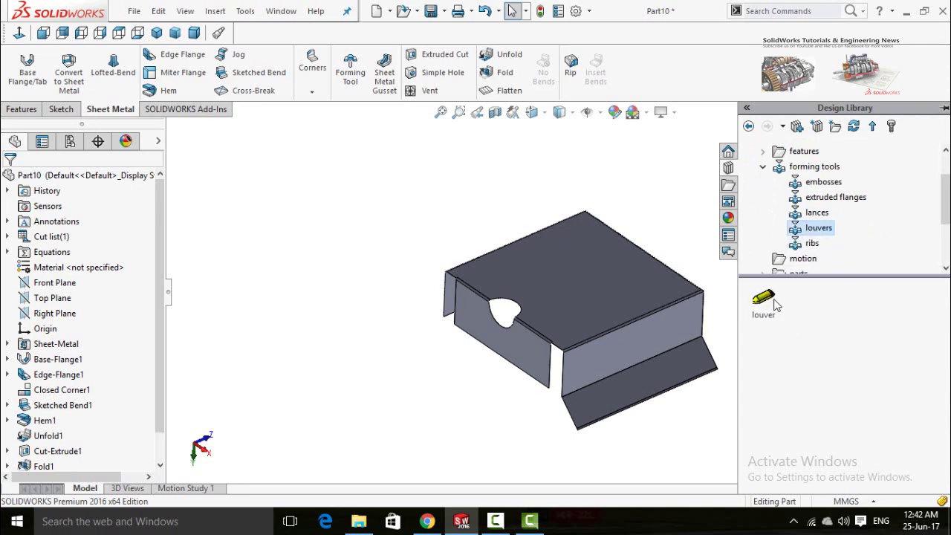
{"action": "left_click_drag", "start_coordinate": [776, 305], "coordinate": [533, 273]}
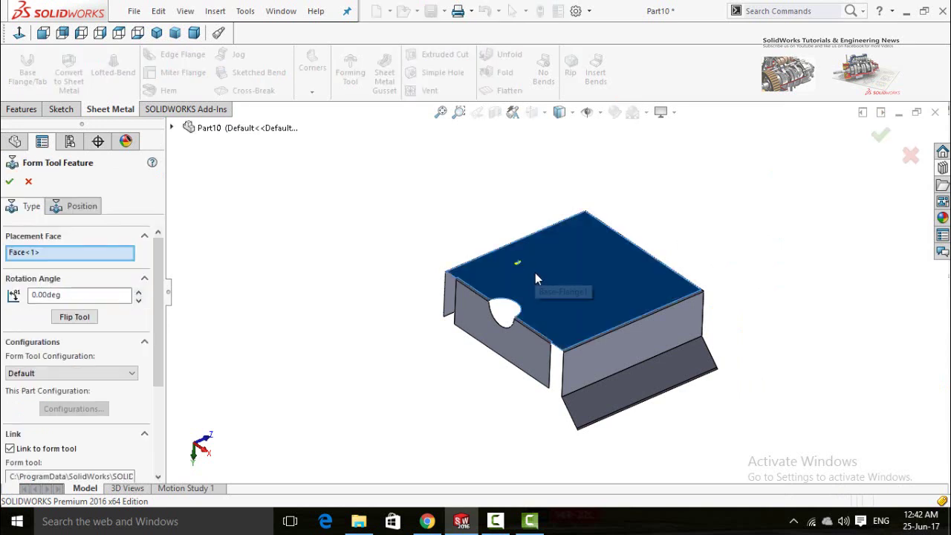
Step: Flip the louver tool so it forms toward the other side of the sheet
{"action": "scroll", "coordinate": [505, 265], "scroll_direction": "down", "scroll_amount": 5}
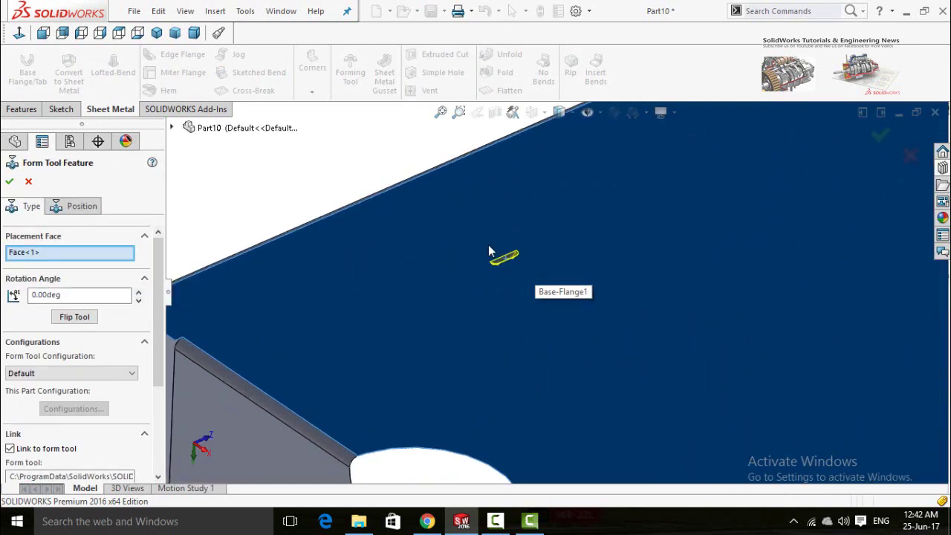
{"action": "scroll", "coordinate": [543, 306], "scroll_direction": "down", "scroll_amount": 1}
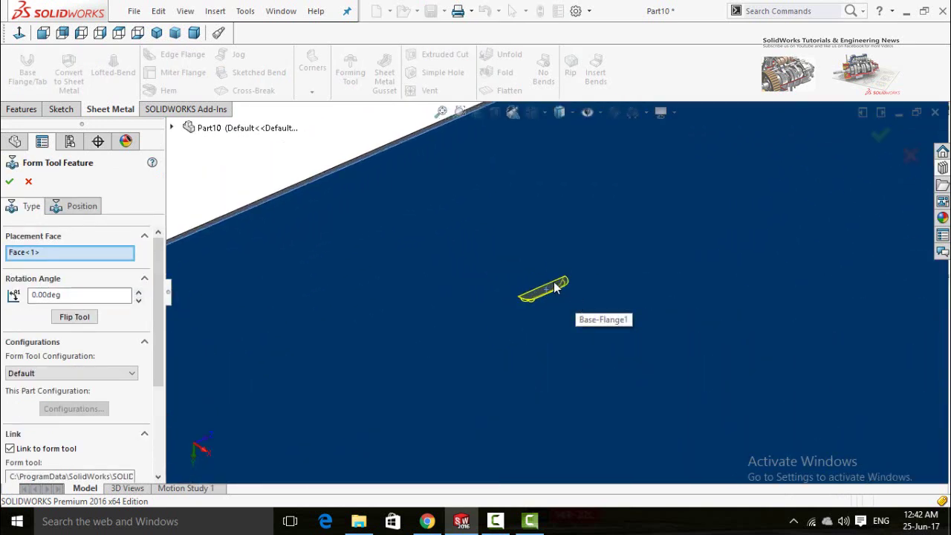
{"action": "left_click", "coordinate": [75, 317]}
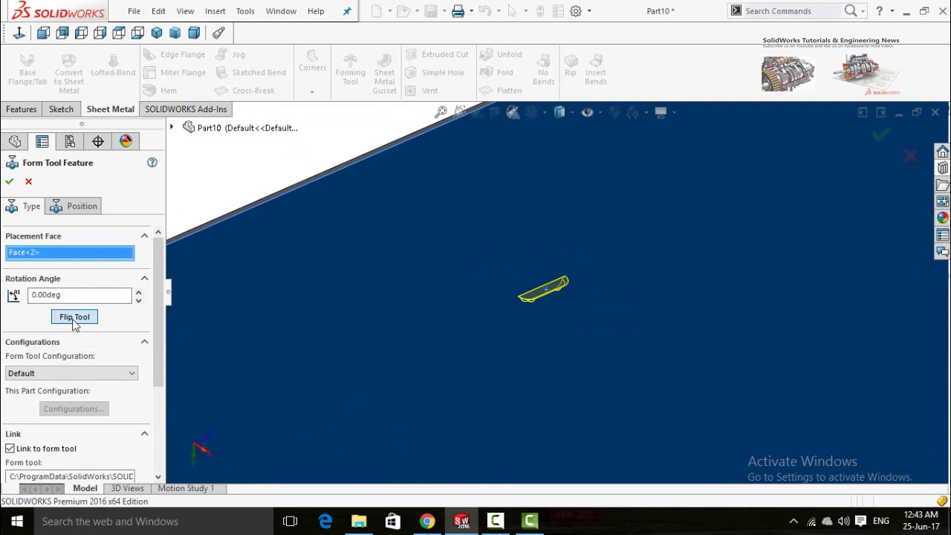
{"action": "left_click", "coordinate": [74, 318]}
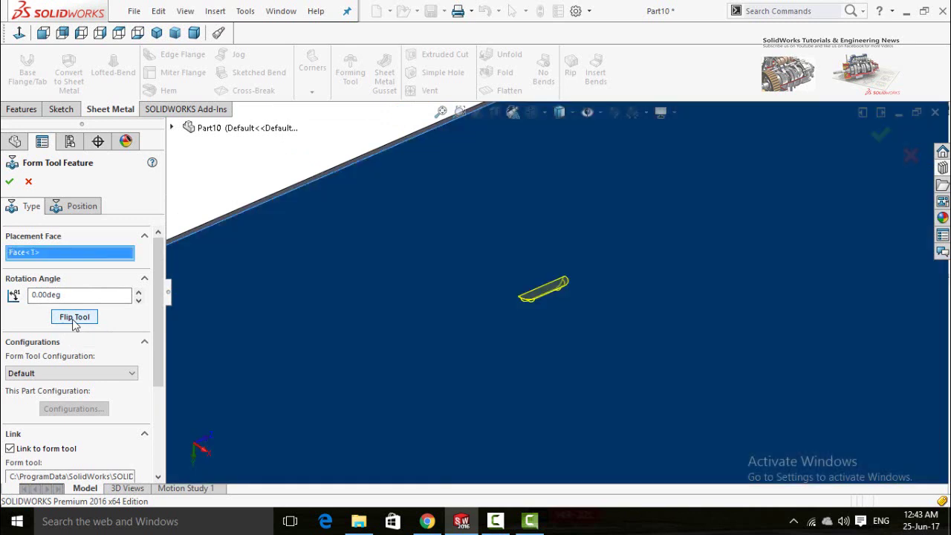
{"action": "left_click", "coordinate": [74, 317]}
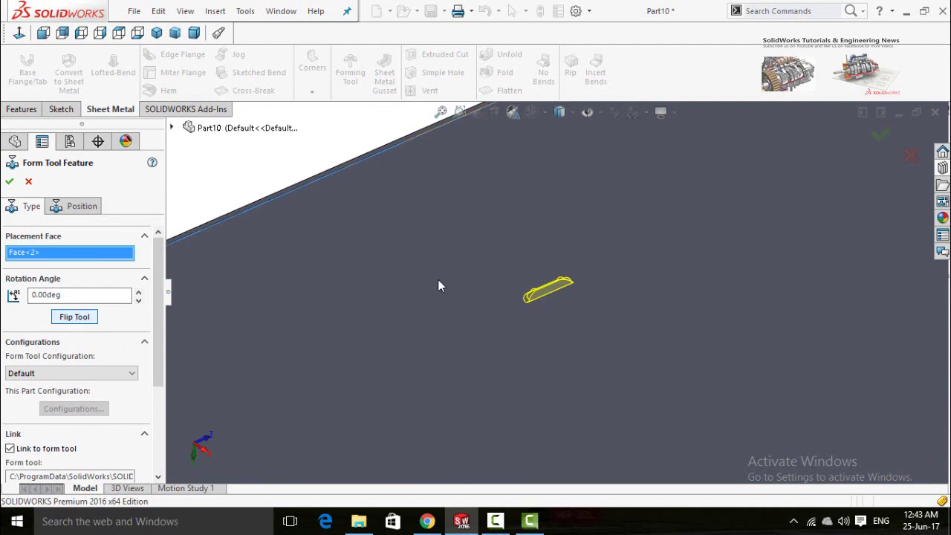
{"action": "scroll", "coordinate": [442, 281], "scroll_direction": "down", "scroll_amount": 3}
{"action": "middle_click_drag", "start_coordinate": [493, 318], "coordinate": [694, 325]}
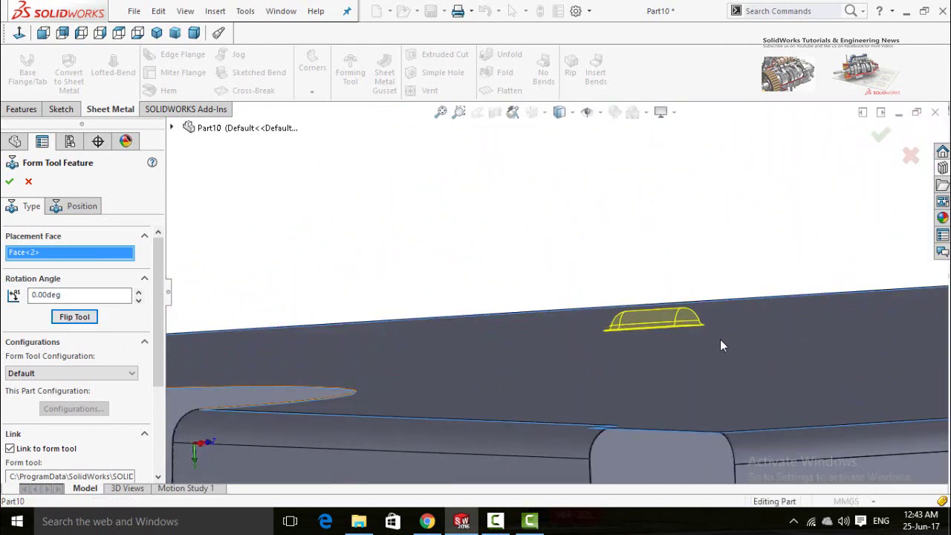
{"action": "left_click", "coordinate": [75, 317]}
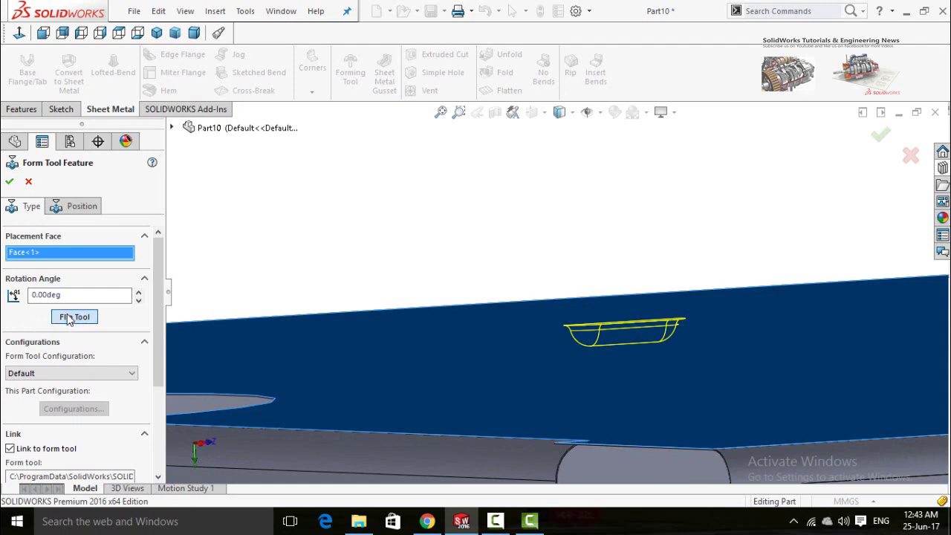
{"action": "left_click", "coordinate": [67, 318]}
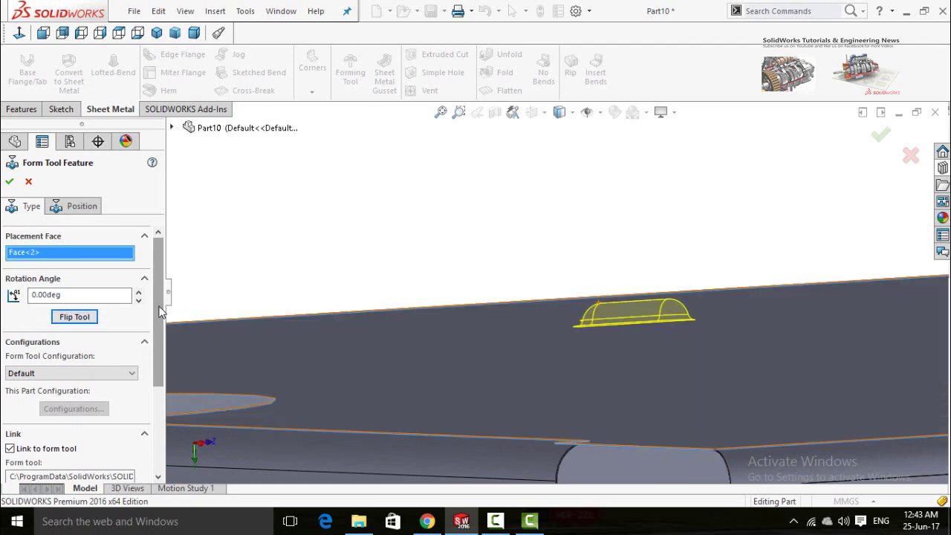
{"action": "scroll", "coordinate": [159, 312], "scroll_direction": "down", "scroll_amount": 2}
{"action": "scroll", "coordinate": [160, 312], "scroll_direction": "up", "scroll_amount": 2}
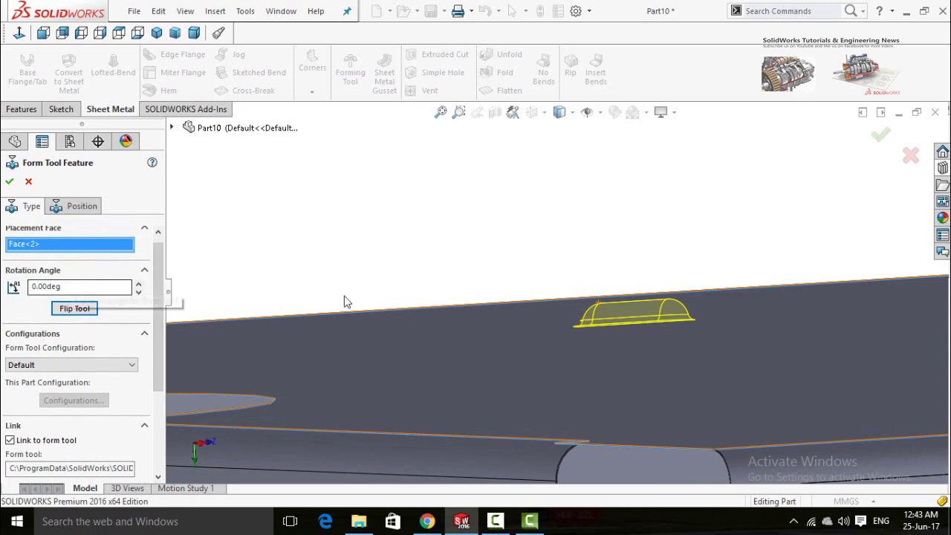
Step: Rotate the louver 90 degrees and keep the Default tool configuration
{"action": "middle_click_drag", "start_coordinate": [344, 301], "coordinate": [417, 359]}
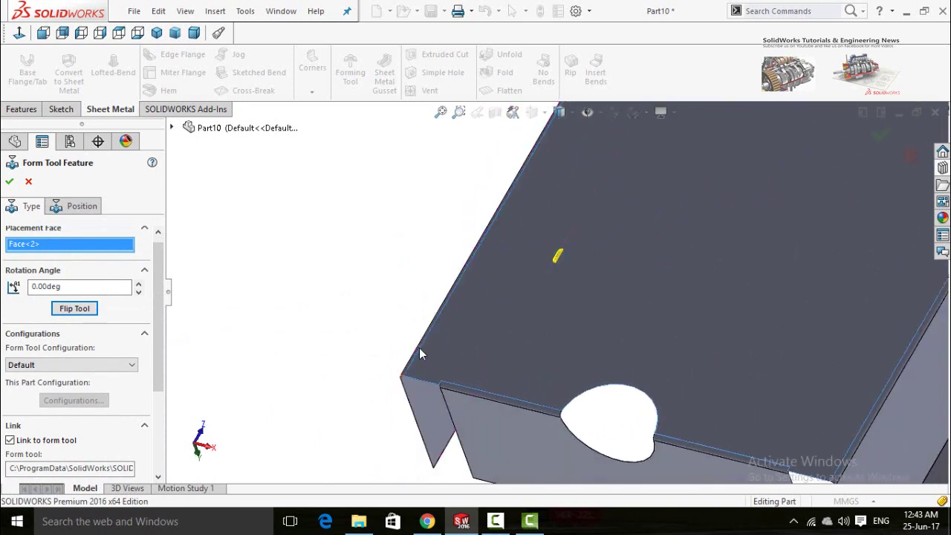
{"action": "left_click", "coordinate": [86, 287]}
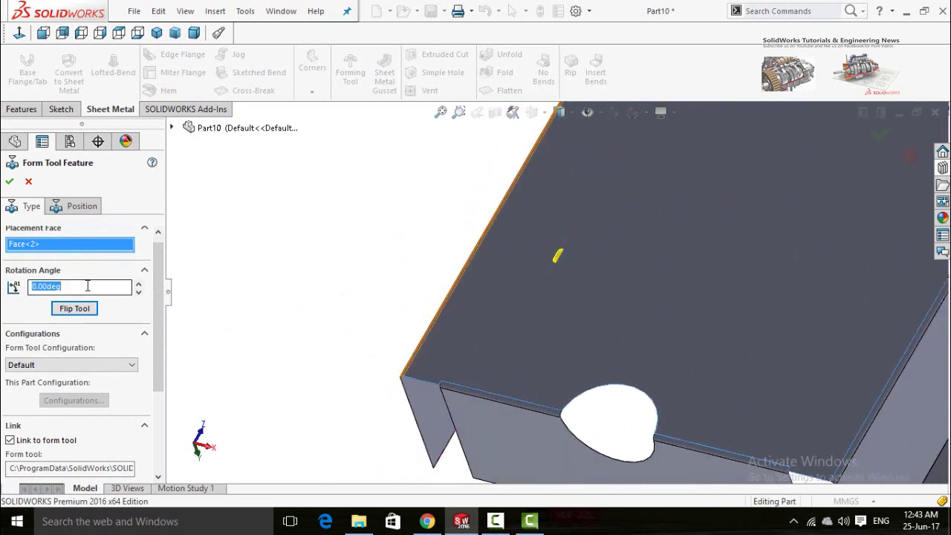
{"action": "type", "text": "90"}
{"action": "key", "text": "Return"}
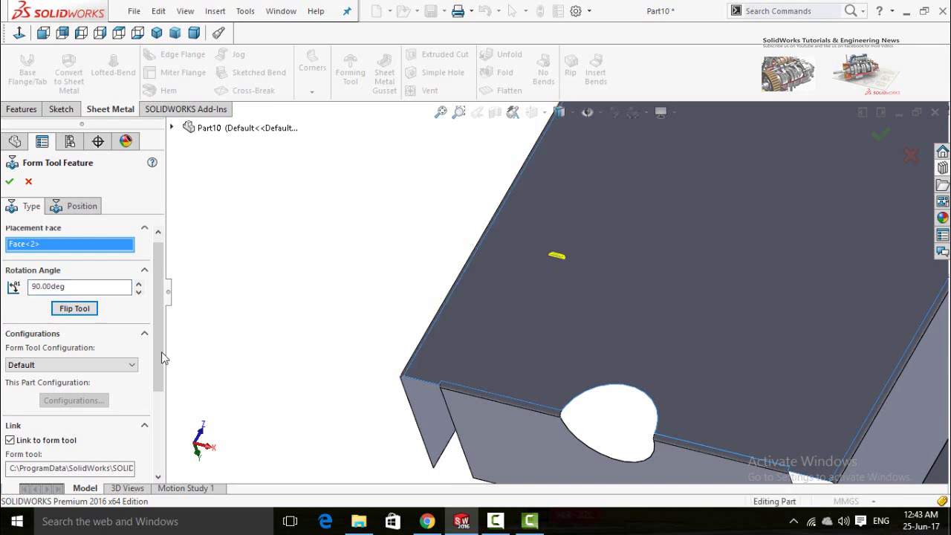
{"action": "scroll", "coordinate": [163, 358], "scroll_direction": "down", "scroll_amount": 2}
{"action": "left_click", "coordinate": [132, 321]}
{"action": "left_click", "coordinate": [141, 319]}
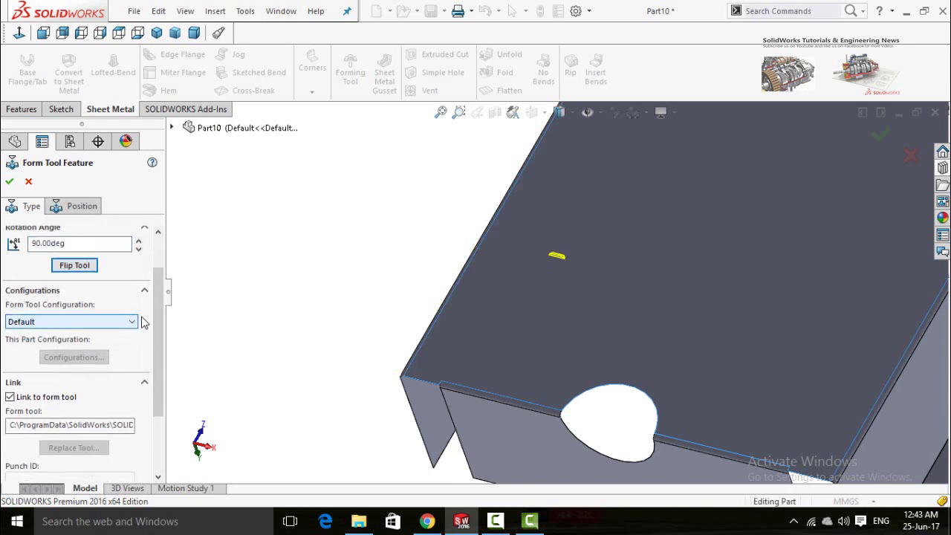
{"action": "scroll", "coordinate": [165, 389], "scroll_direction": "down", "scroll_amount": 4}
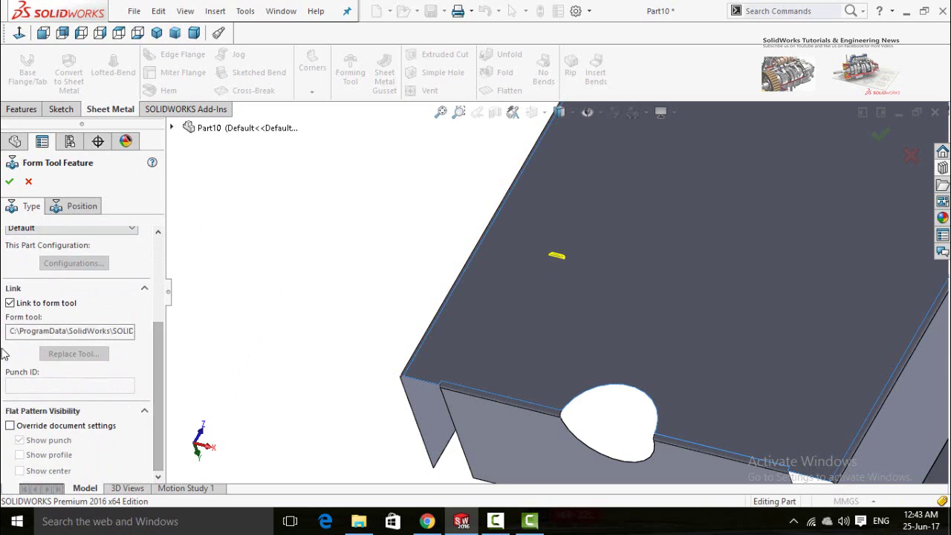
Step: Fit the part in the view and switch to the louver's Position settings
{"action": "left_click_drag", "start_coordinate": [164, 407], "coordinate": [167, 273]}
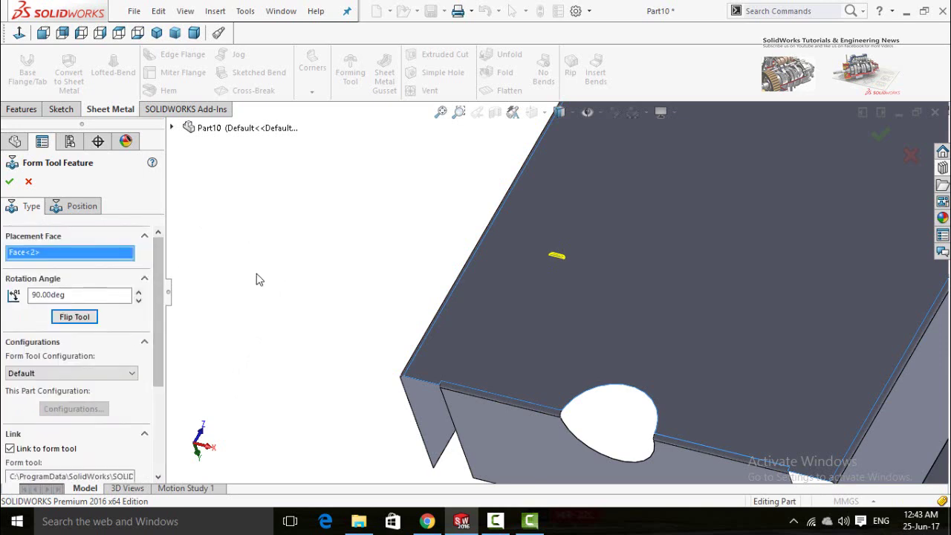
{"action": "key", "text": "f"}
{"action": "middle_click_drag", "start_coordinate": [356, 228], "coordinate": [443, 245]}
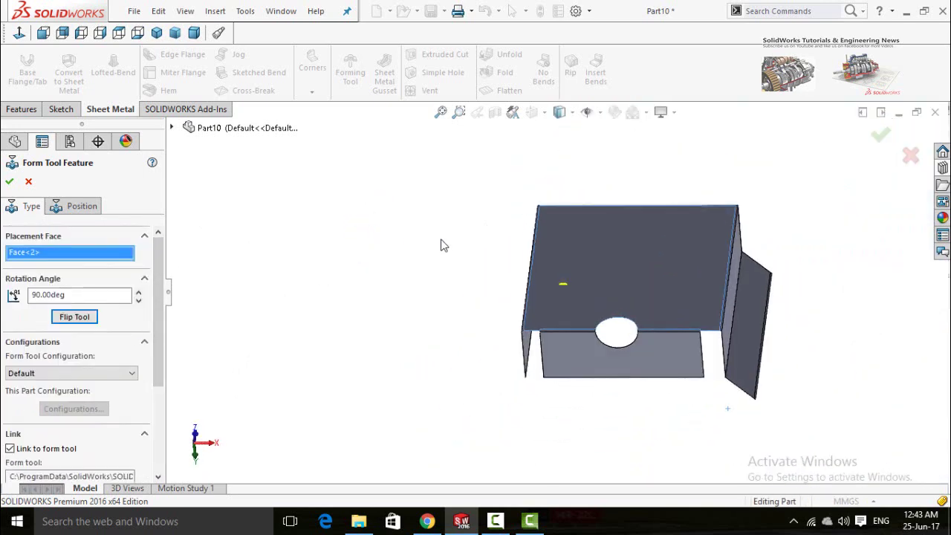
{"action": "scroll", "coordinate": [604, 243], "scroll_direction": "down", "scroll_amount": 2}
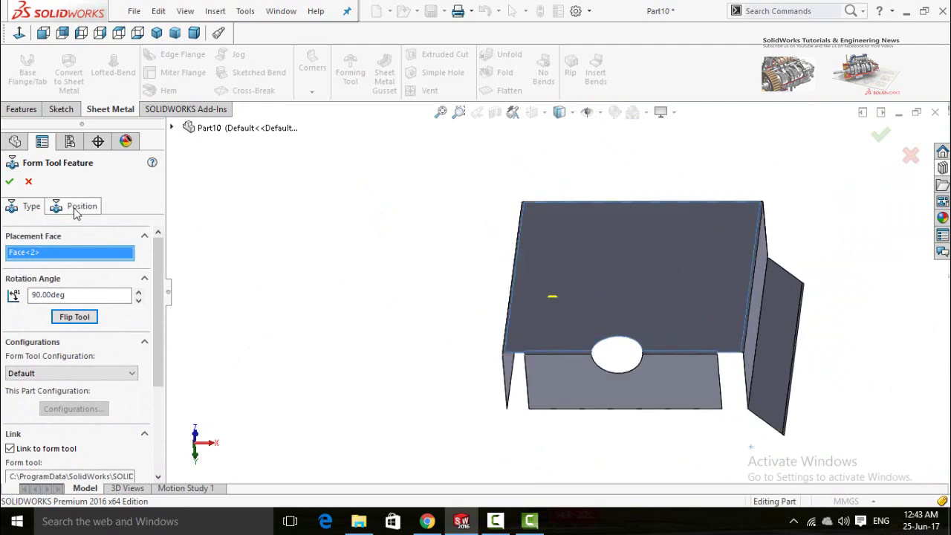
{"action": "left_click", "coordinate": [77, 209]}
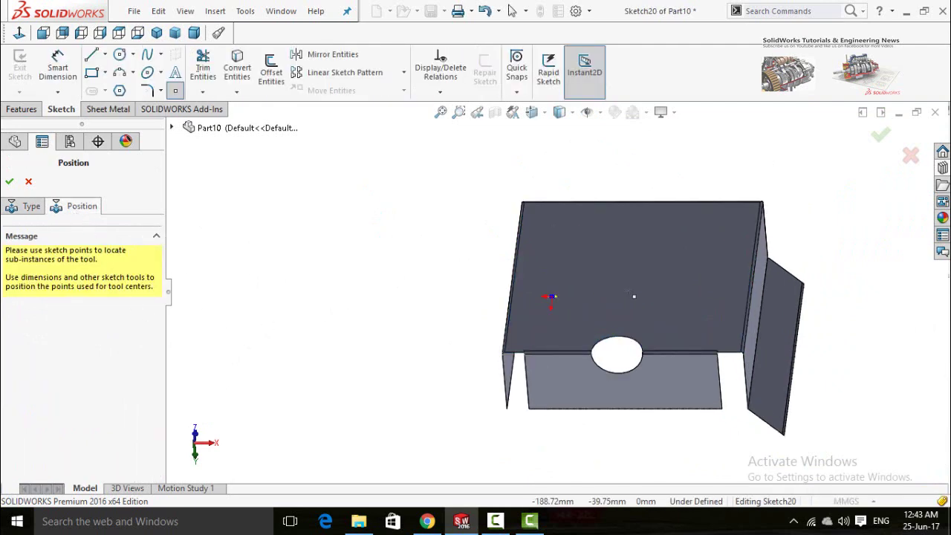
Step: Dimension the louver's centre point 100 mm from one top-face edge
{"action": "scroll", "coordinate": [632, 296], "scroll_direction": "down", "scroll_amount": 3}
{"action": "scroll", "coordinate": [453, 298], "scroll_direction": "down", "scroll_amount": 2}
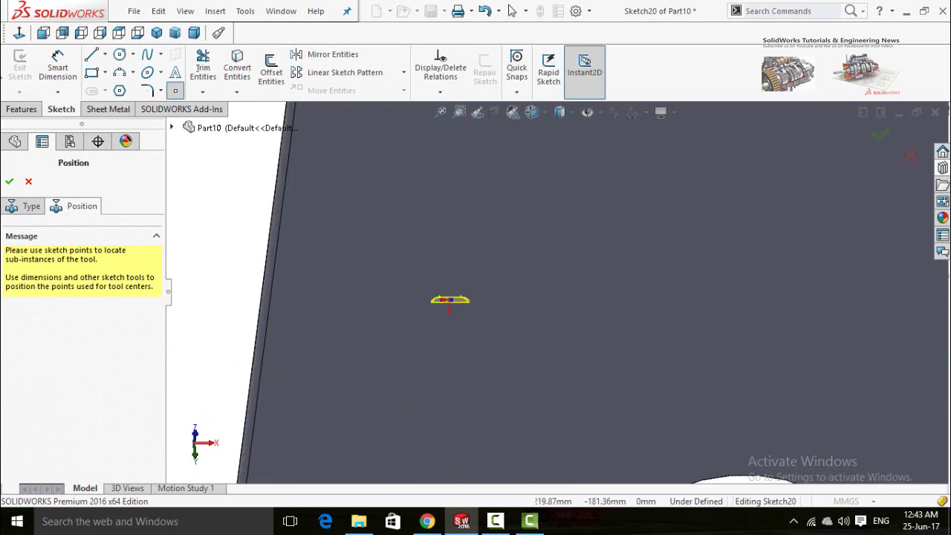
{"action": "left_click", "coordinate": [59, 74]}
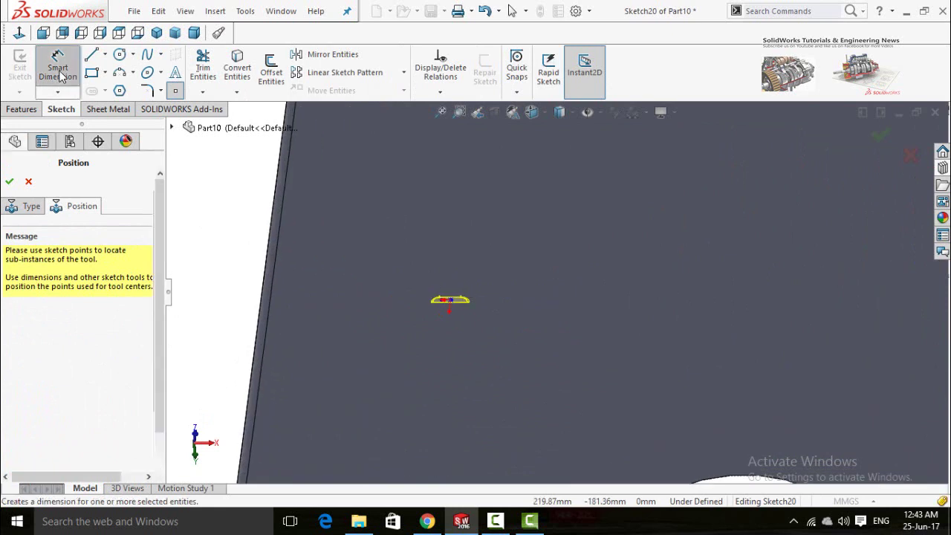
{"action": "scroll", "coordinate": [460, 301], "scroll_direction": "down", "scroll_amount": 2}
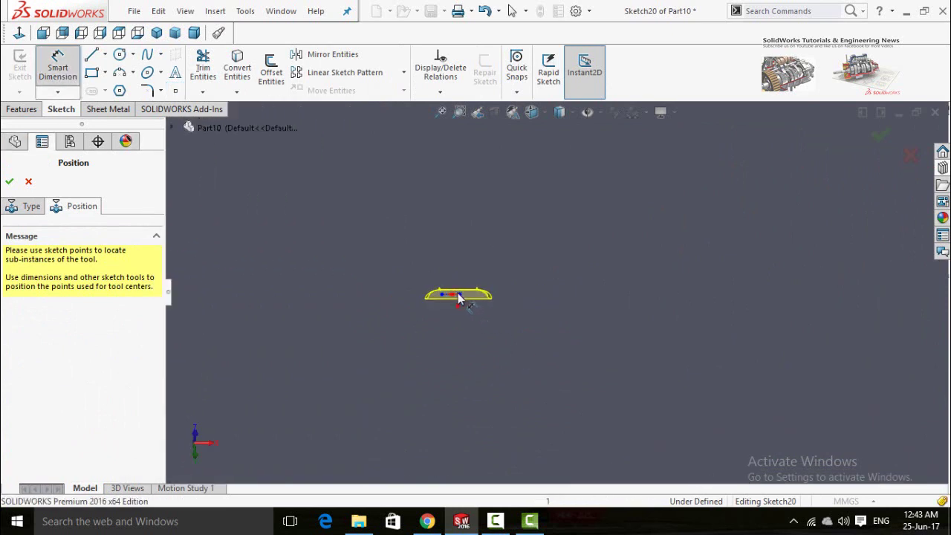
{"action": "left_click", "coordinate": [459, 297]}
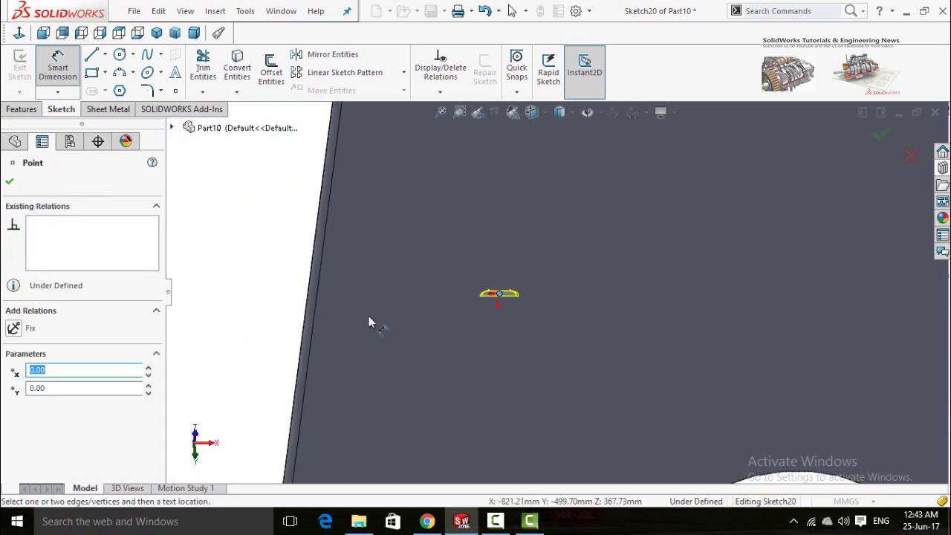
{"action": "left_click", "coordinate": [315, 299]}
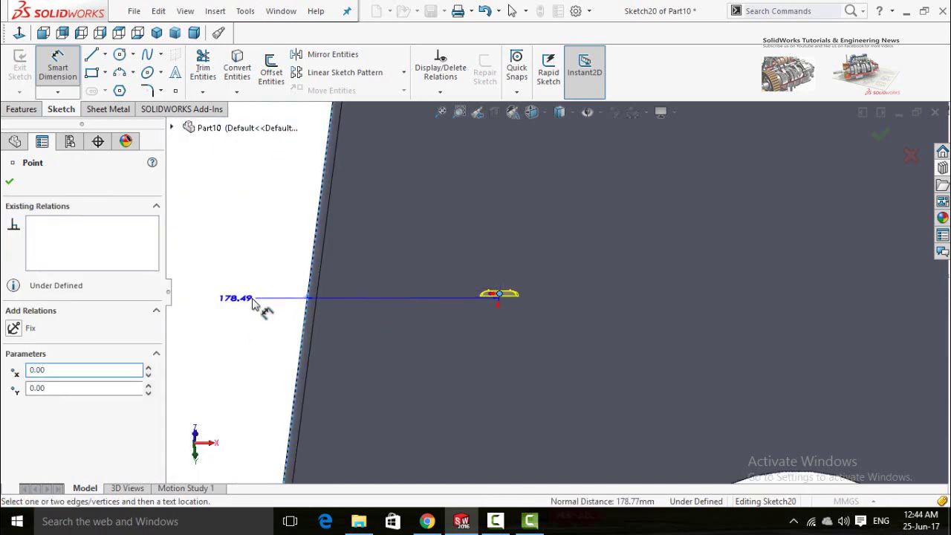
{"action": "key", "text": "z"}
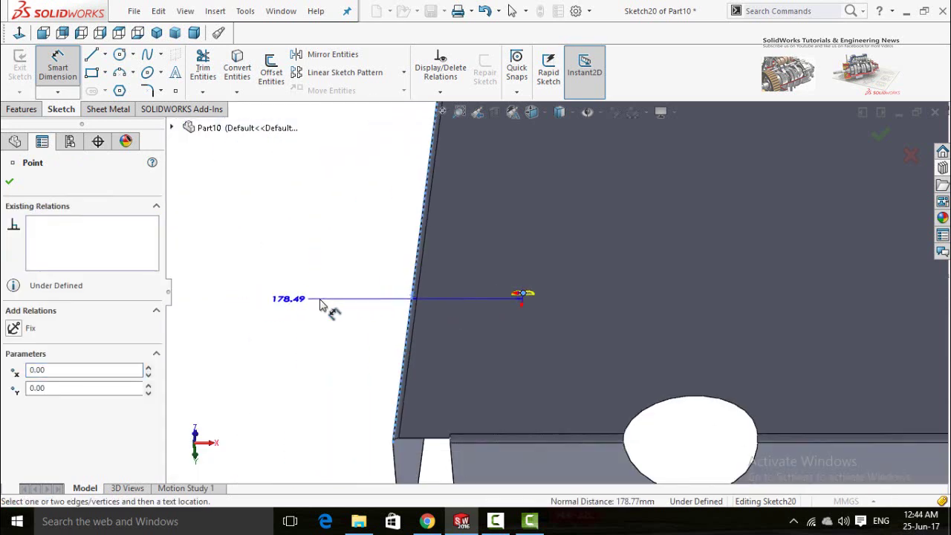
{"action": "left_click", "coordinate": [321, 304]}
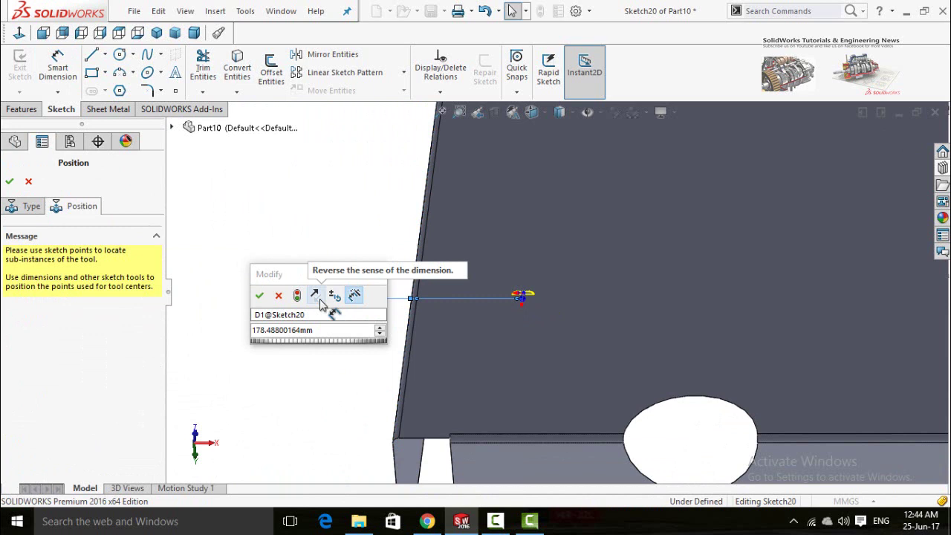
{"action": "left_click", "coordinate": [333, 333]}
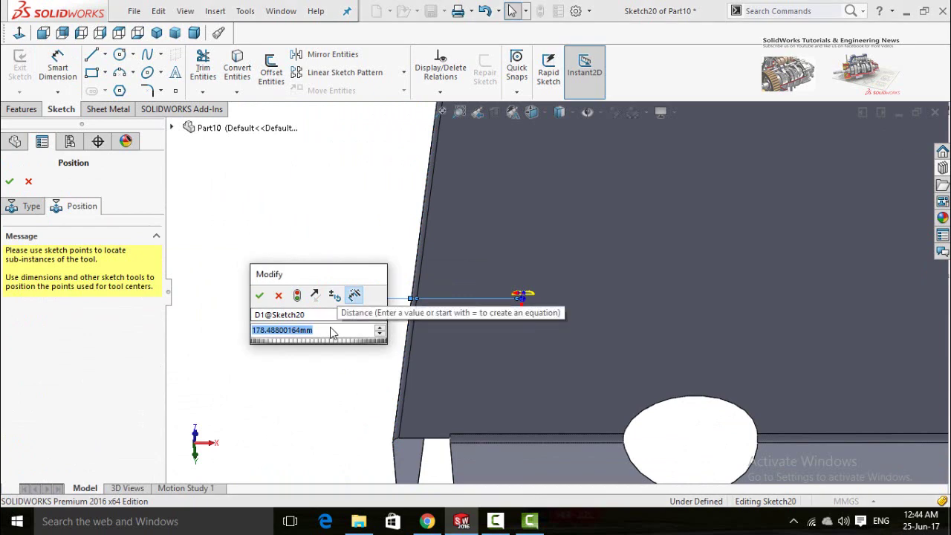
{"action": "type", "text": "100"}
{"action": "key", "text": "Escape"}
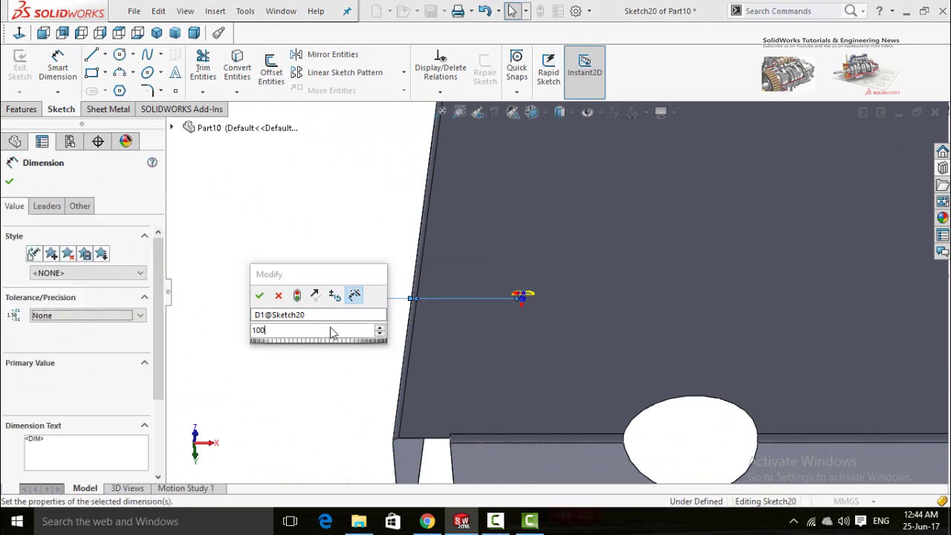
Step: Dimension the placement point 50 mm from the other box edge
{"action": "scroll", "coordinate": [342, 349], "scroll_direction": "up", "scroll_amount": 3}
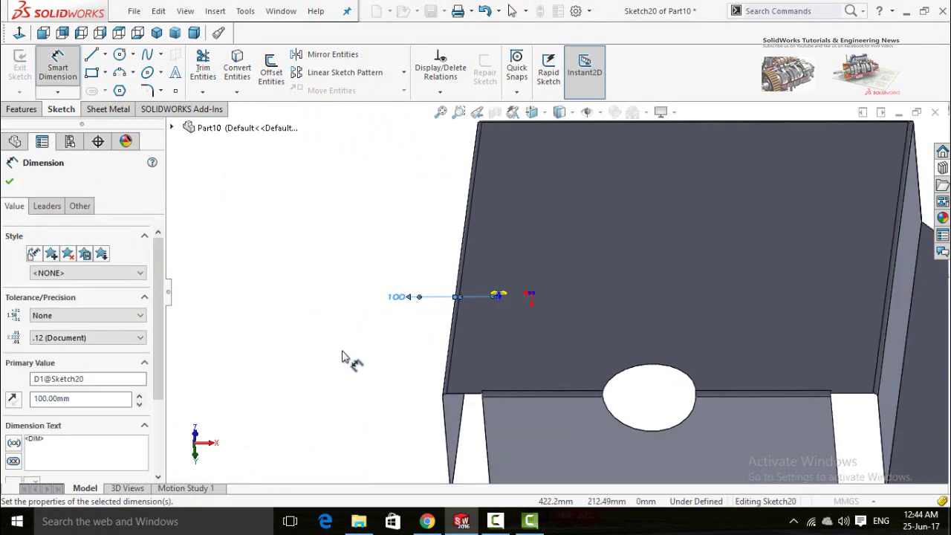
{"action": "scroll", "coordinate": [425, 300], "scroll_direction": "down", "scroll_amount": 5}
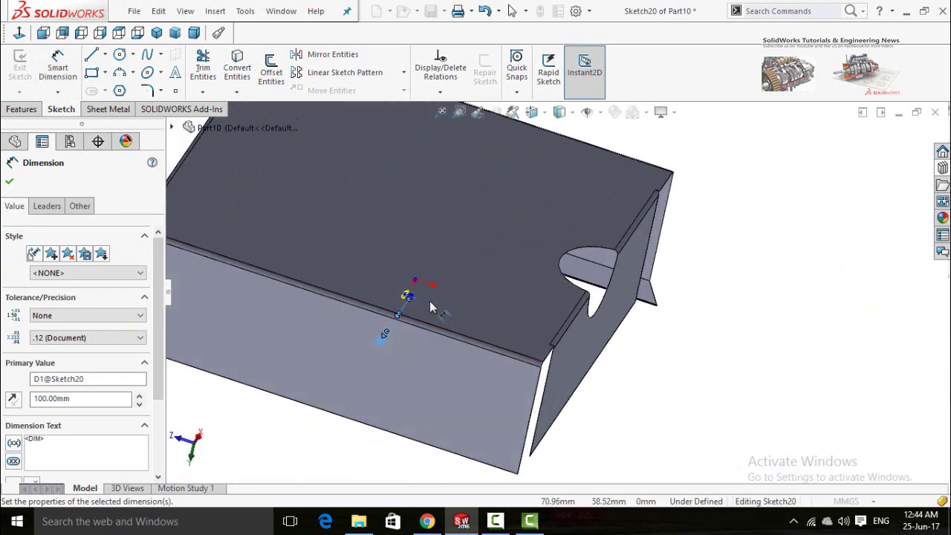
{"action": "scroll", "coordinate": [457, 284], "scroll_direction": "down", "scroll_amount": 2}
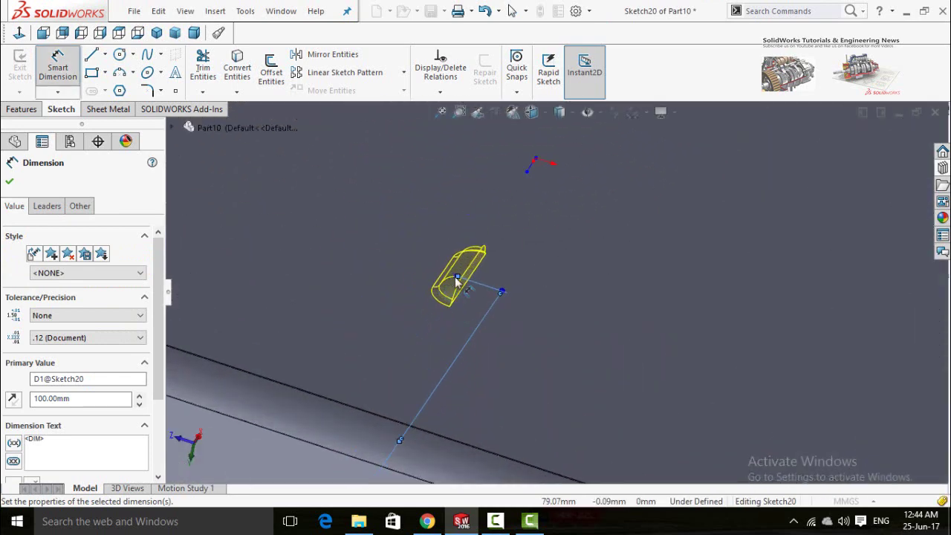
{"action": "left_click", "coordinate": [457, 278]}
{"action": "scroll", "coordinate": [563, 341], "scroll_direction": "up", "scroll_amount": 4}
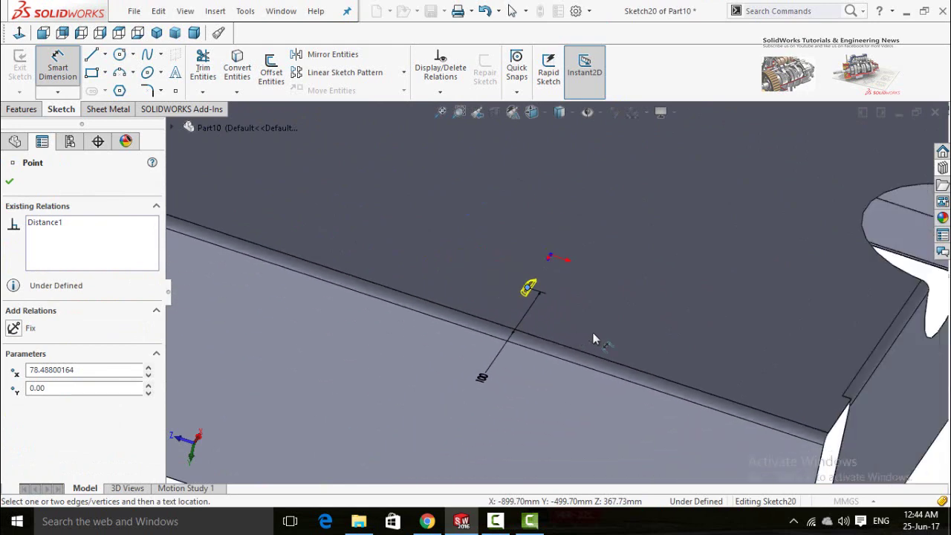
{"action": "left_click", "coordinate": [863, 388]}
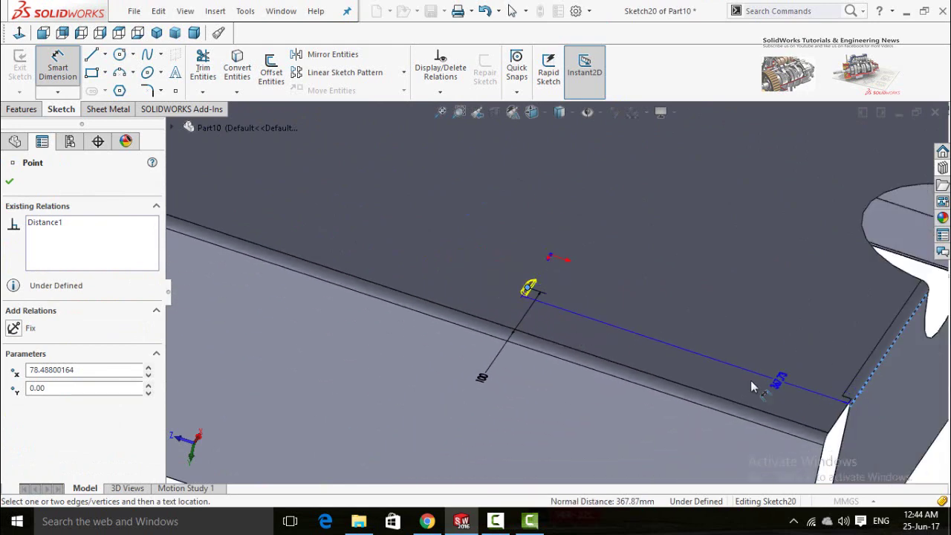
{"action": "left_click", "coordinate": [740, 385]}
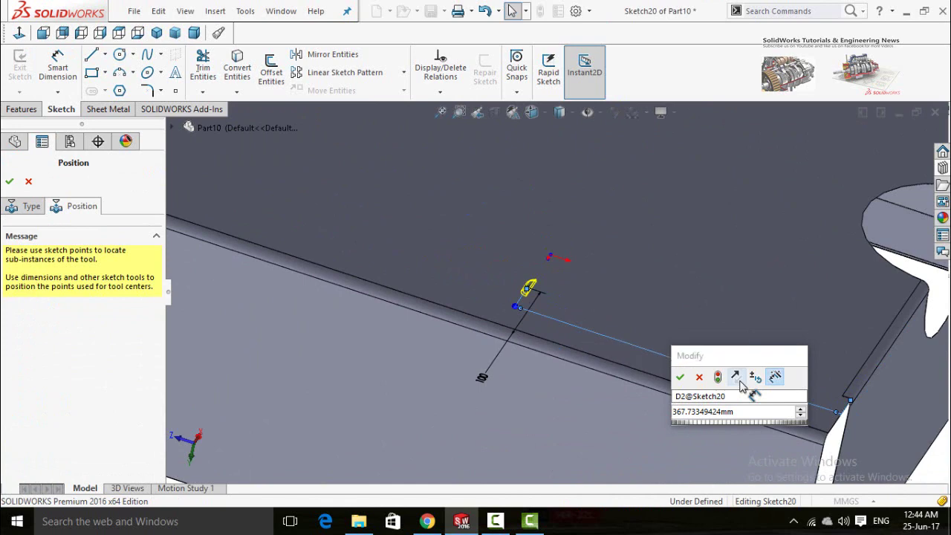
{"action": "left_click", "coordinate": [752, 416]}
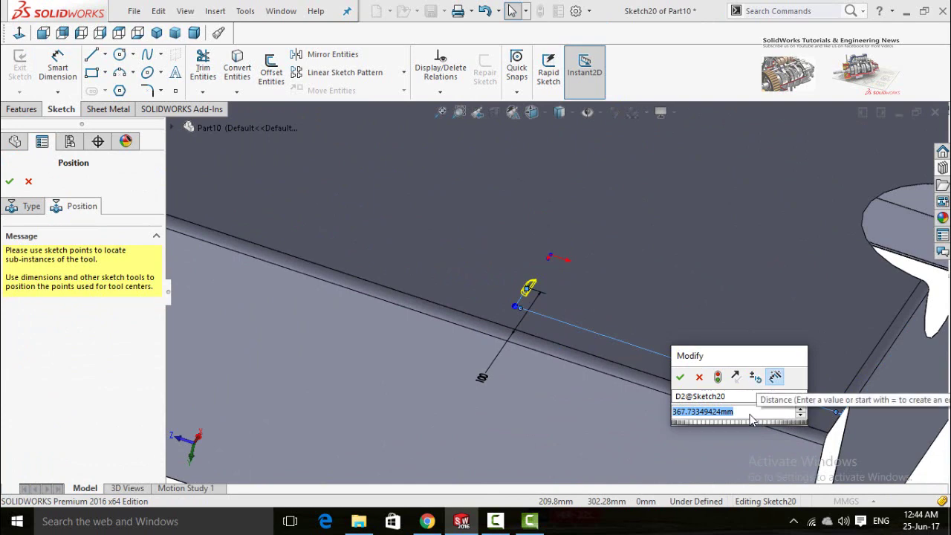
{"action": "key", "text": "Return"}
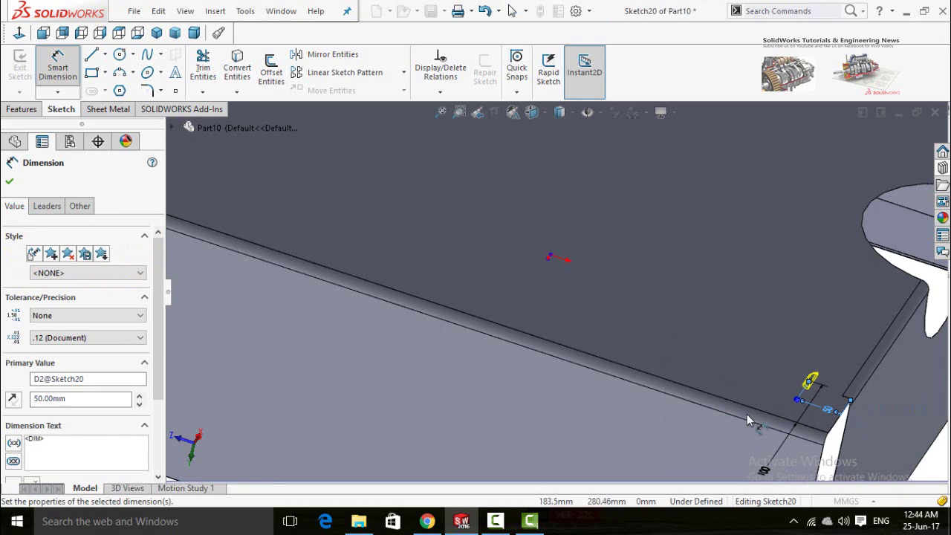
{"action": "key", "text": "f"}
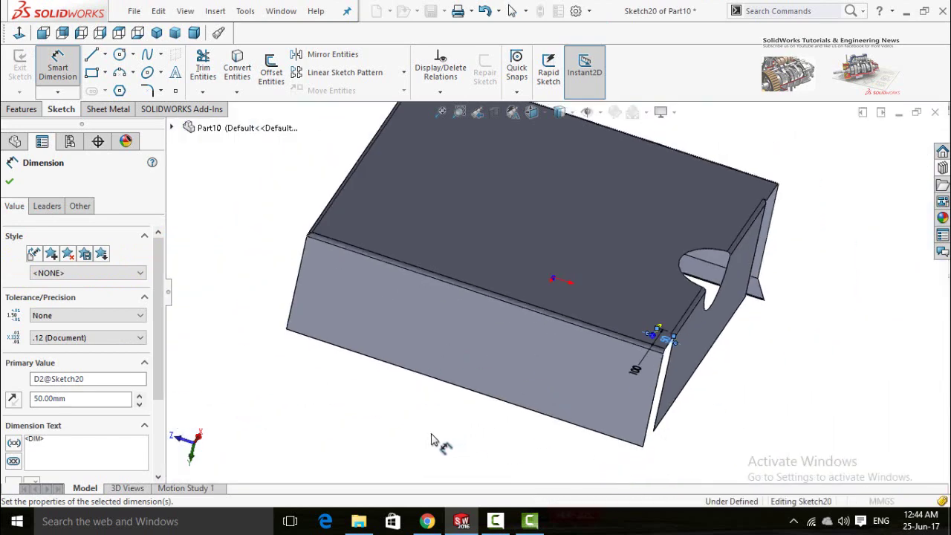
{"action": "middle_click_drag", "start_coordinate": [435, 441], "coordinate": [275, 365]}
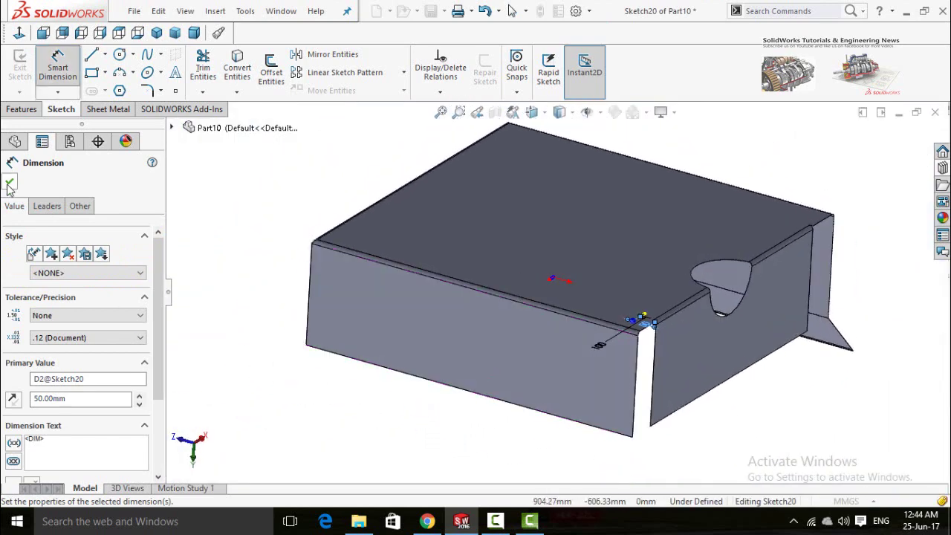
{"action": "left_click", "coordinate": [9, 181]}
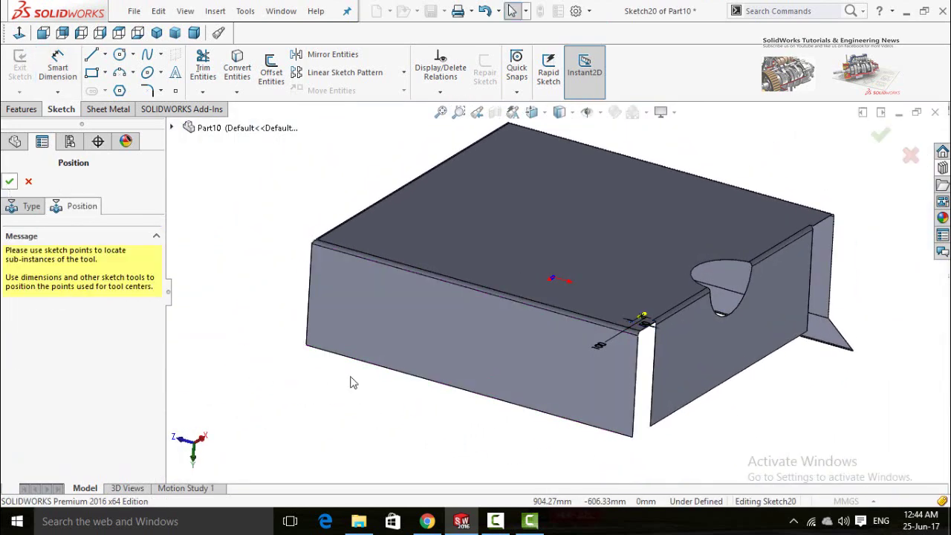
Step: Place the louver on the top face and orbit to inspect the formed slot
{"action": "left_click", "coordinate": [9, 182]}
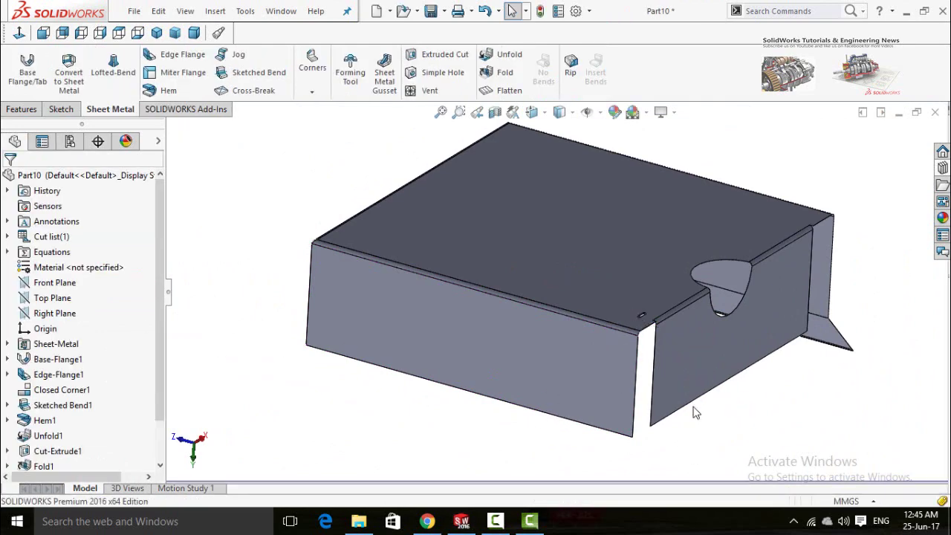
{"action": "scroll", "coordinate": [647, 316], "scroll_direction": "down", "scroll_amount": 5}
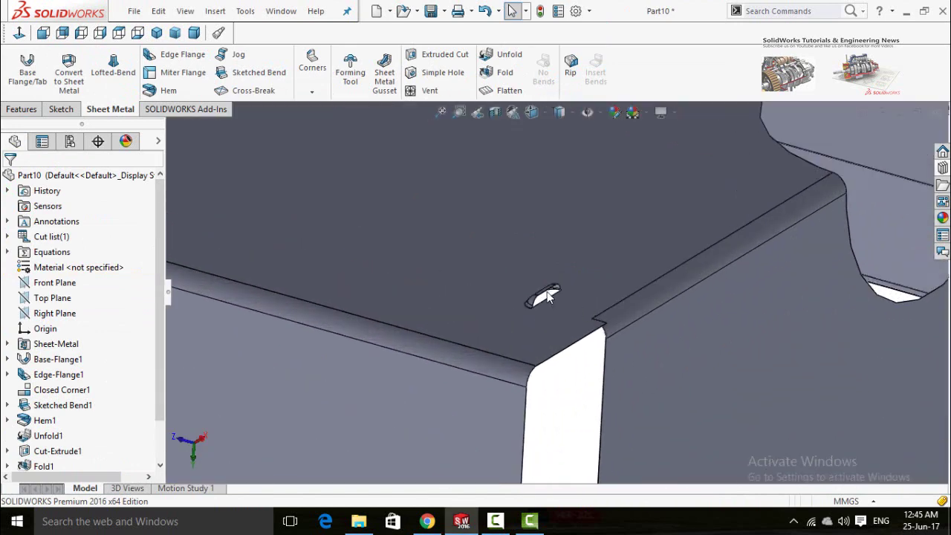
{"action": "scroll", "coordinate": [550, 315], "scroll_direction": "up", "scroll_amount": 10}
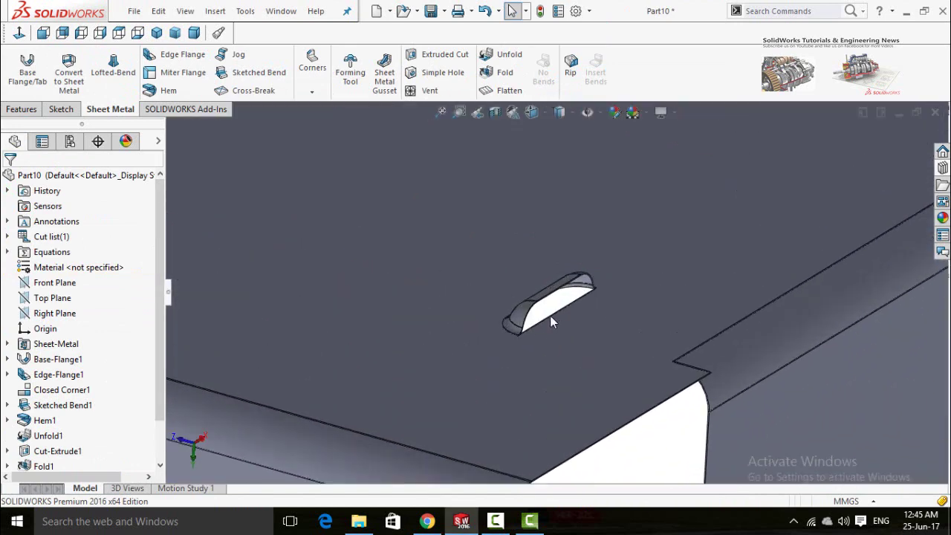
{"action": "scroll", "coordinate": [527, 303], "scroll_direction": "up", "scroll_amount": 2}
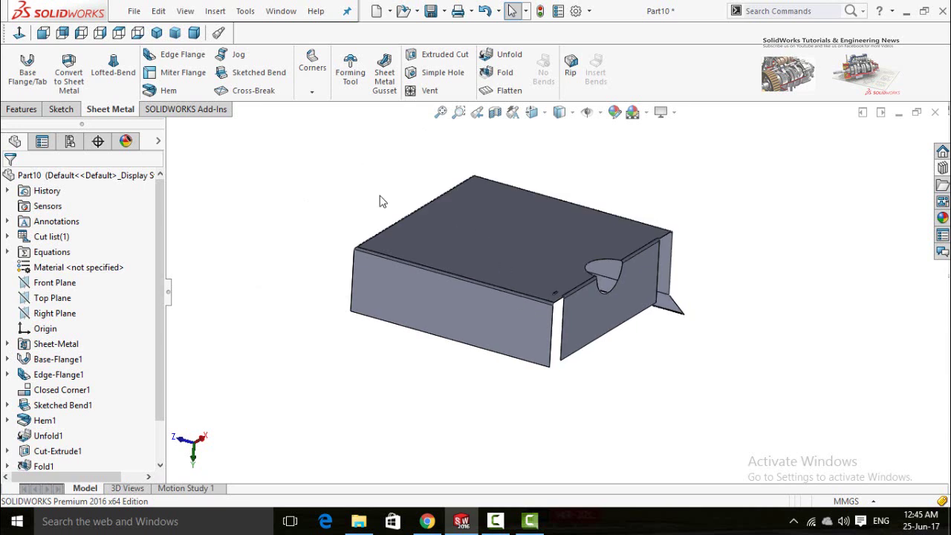
{"action": "middle_click_drag", "start_coordinate": [384, 202], "coordinate": [413, 293]}
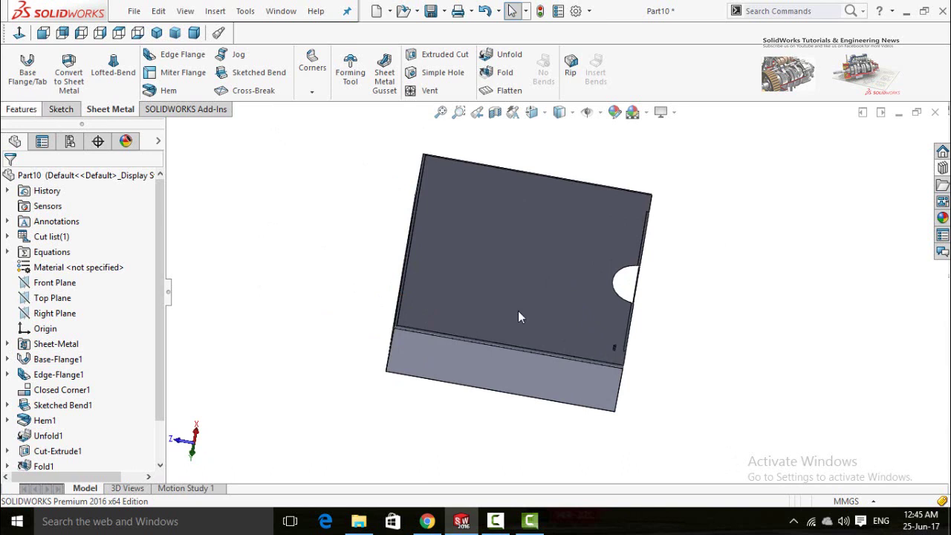
{"action": "middle_click_drag", "start_coordinate": [712, 353], "coordinate": [698, 337]}
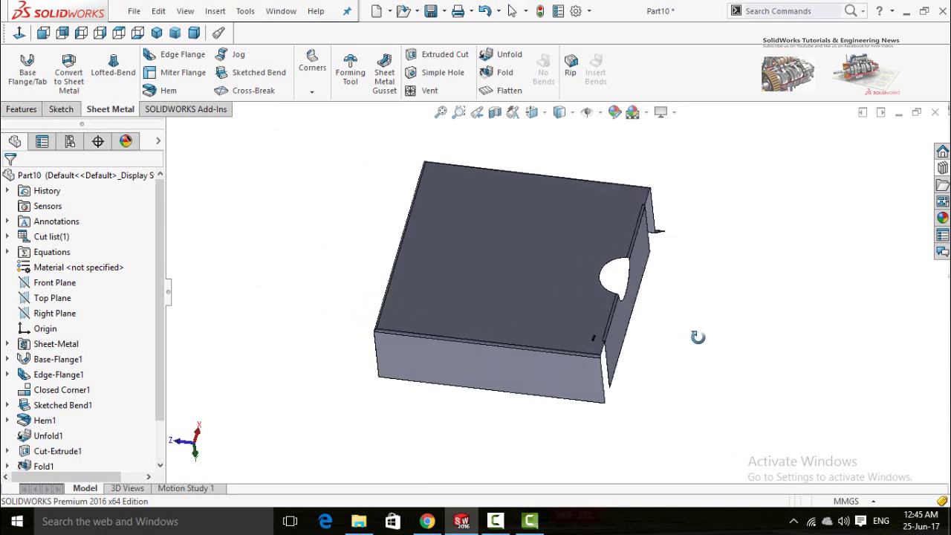
{"action": "key", "text": "Escape"}
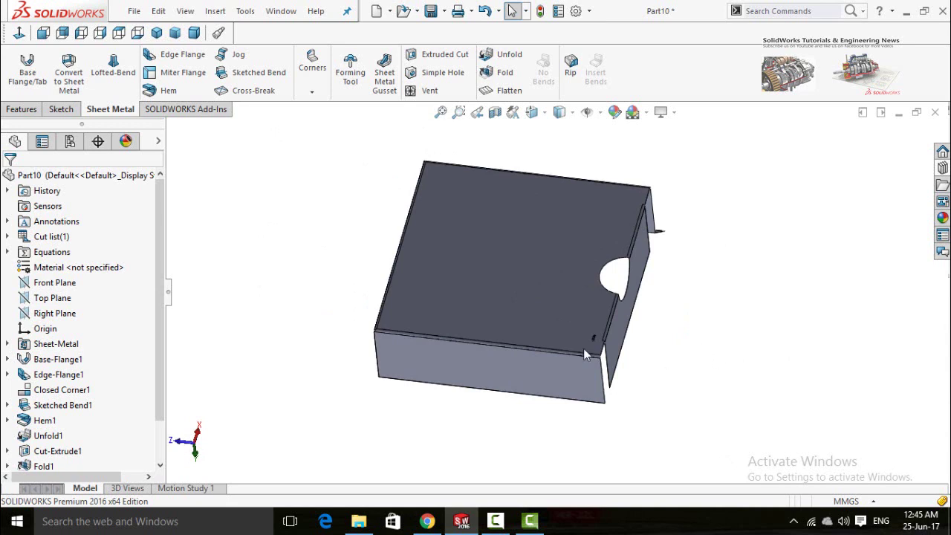
{"action": "left_click", "coordinate": [22, 109]}
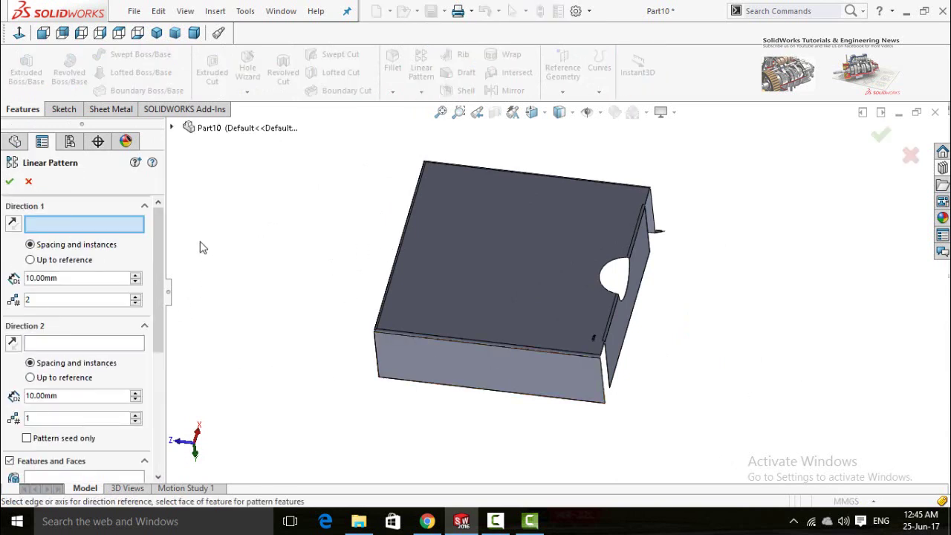
Step: Use the front and left top edges as pattern directions and louver1 as the feature
{"action": "left_click", "coordinate": [461, 347]}
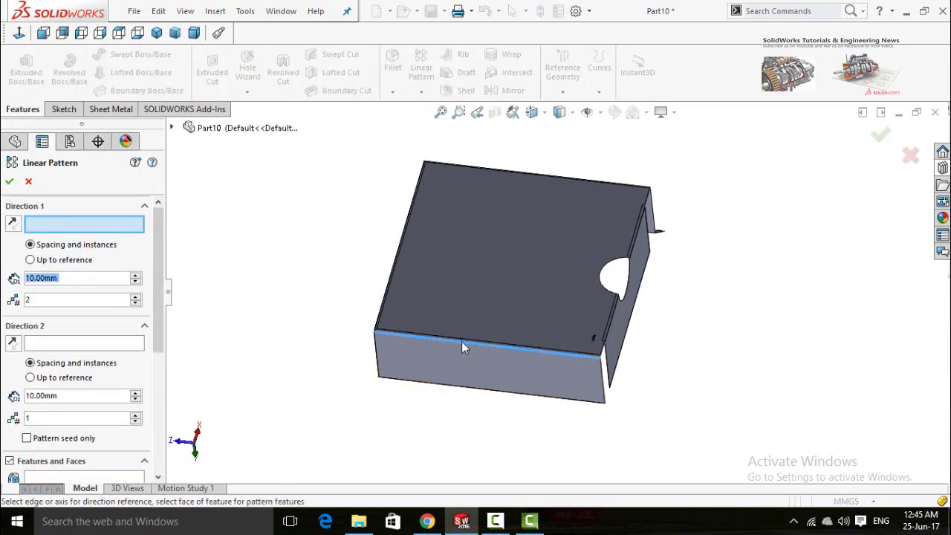
{"action": "left_click", "coordinate": [386, 292]}
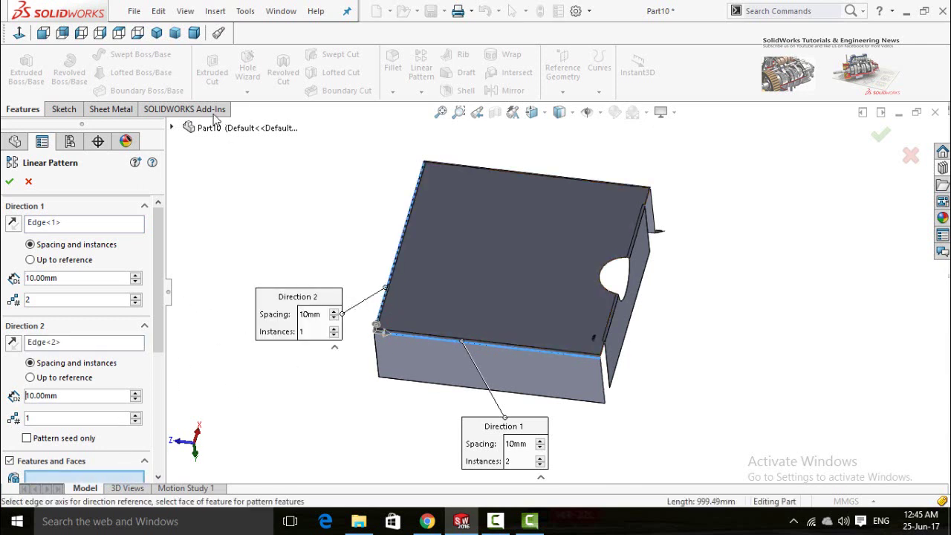
{"action": "left_click", "coordinate": [171, 128]}
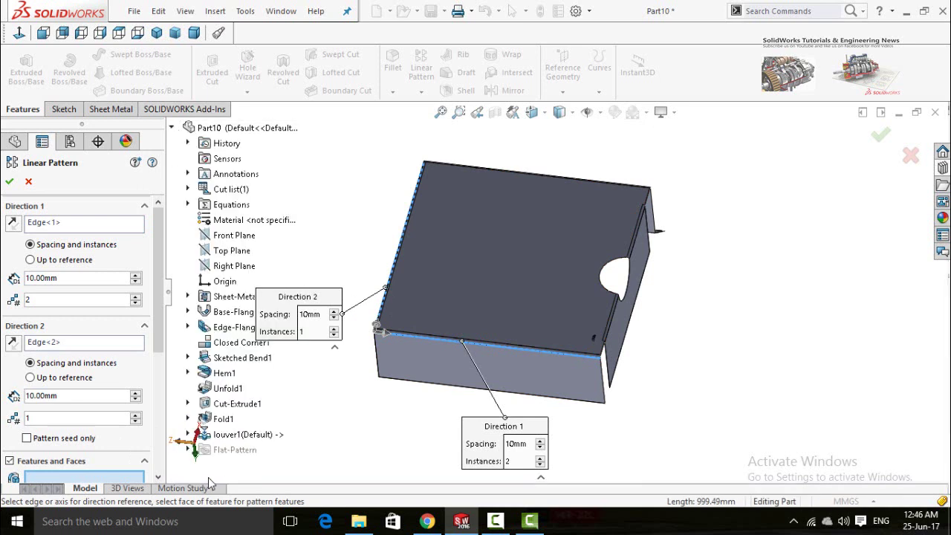
{"action": "left_click", "coordinate": [253, 435]}
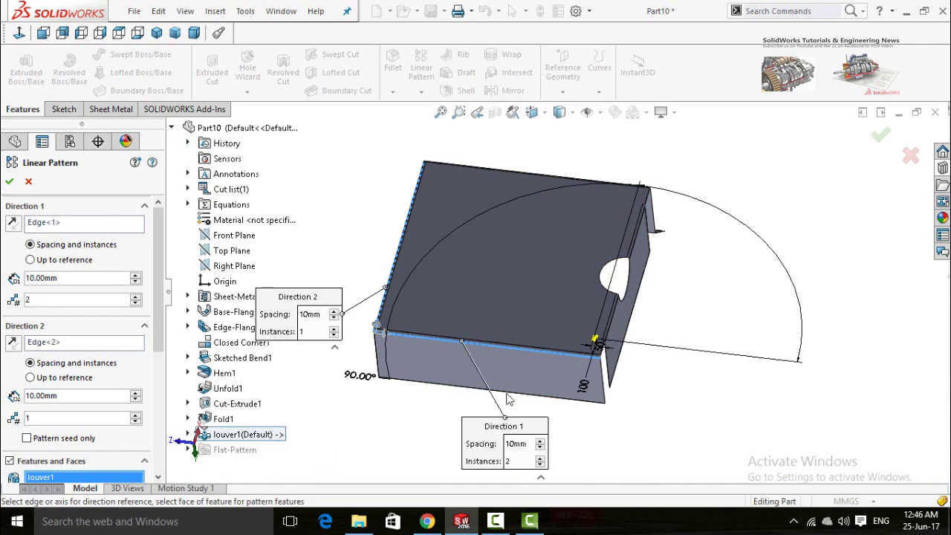
{"action": "scroll", "coordinate": [490, 309], "scroll_direction": "down", "scroll_amount": 1}
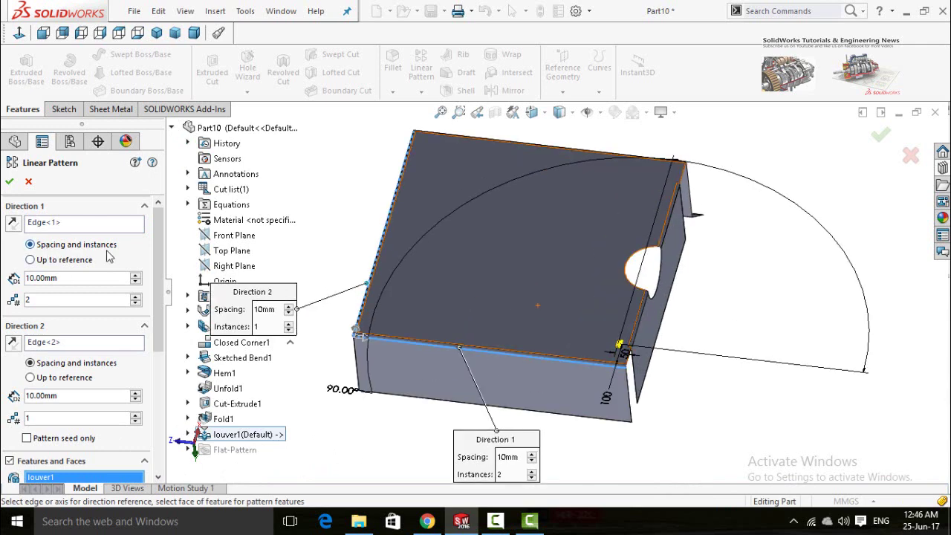
{"action": "scroll", "coordinate": [147, 308], "scroll_direction": "down", "scroll_amount": 2}
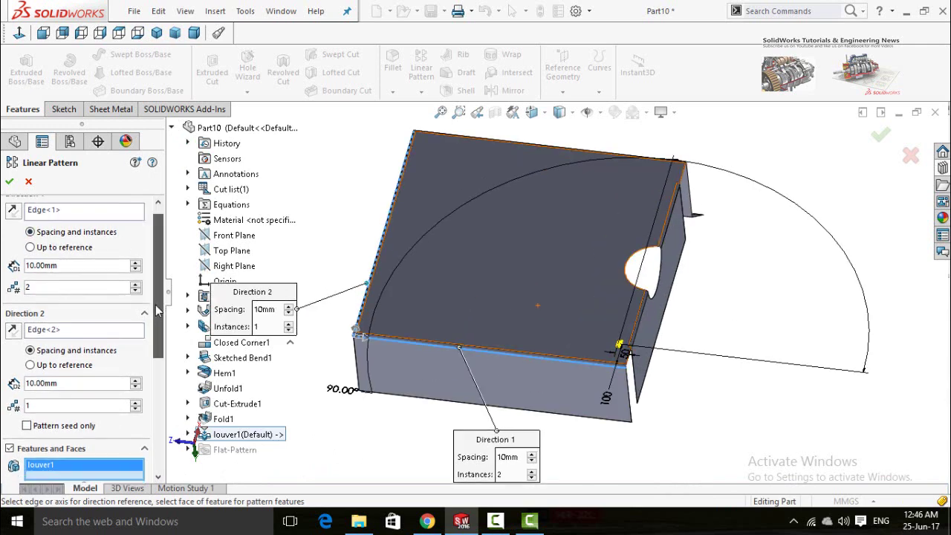
Step: Space the louver pattern's first direction at 100 mm with 9 instances, reversing its direction
{"action": "left_click", "coordinate": [69, 260]}
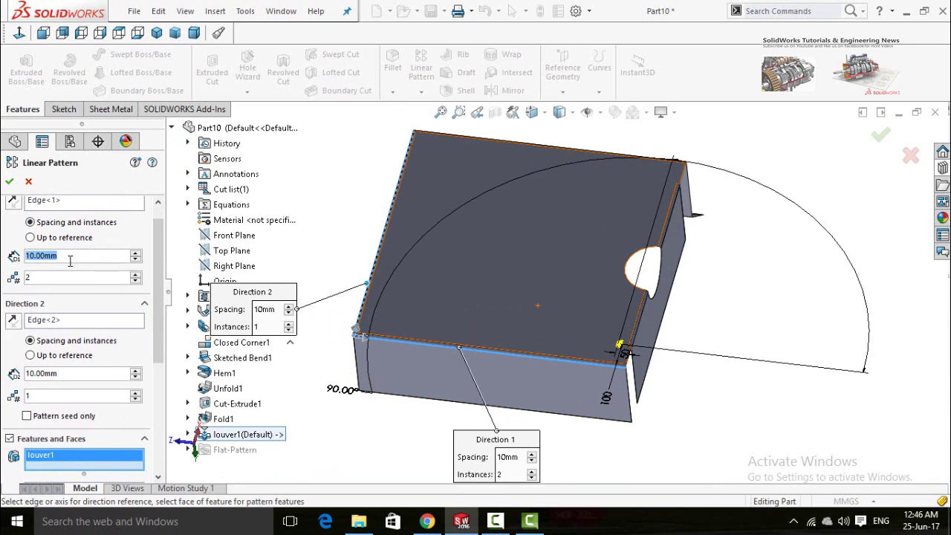
{"action": "type", "text": "100"}
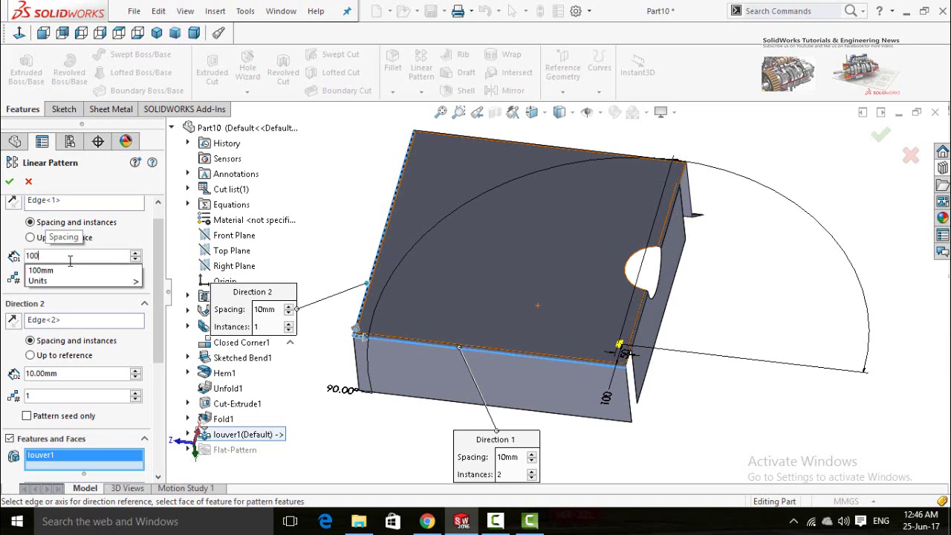
{"action": "key", "text": "Return"}
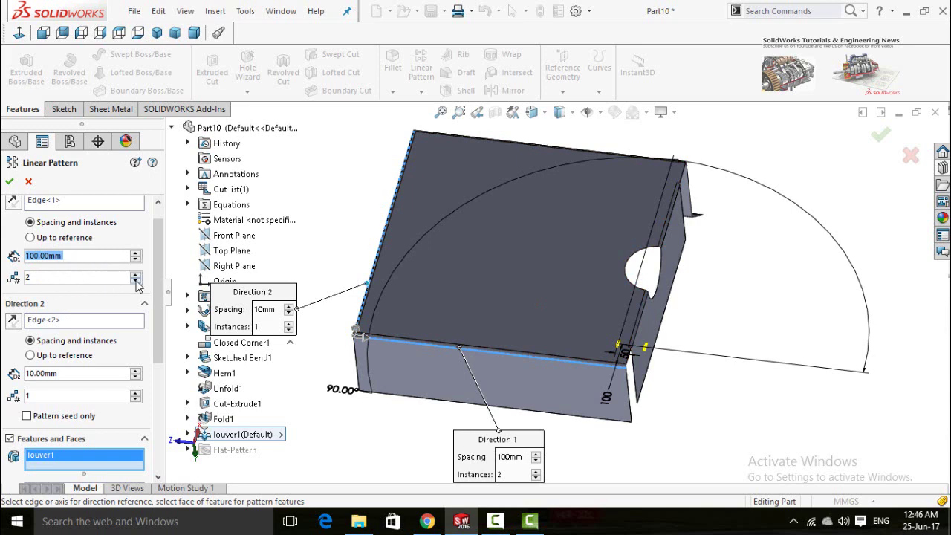
{"action": "double_click", "coordinate": [72, 280]}
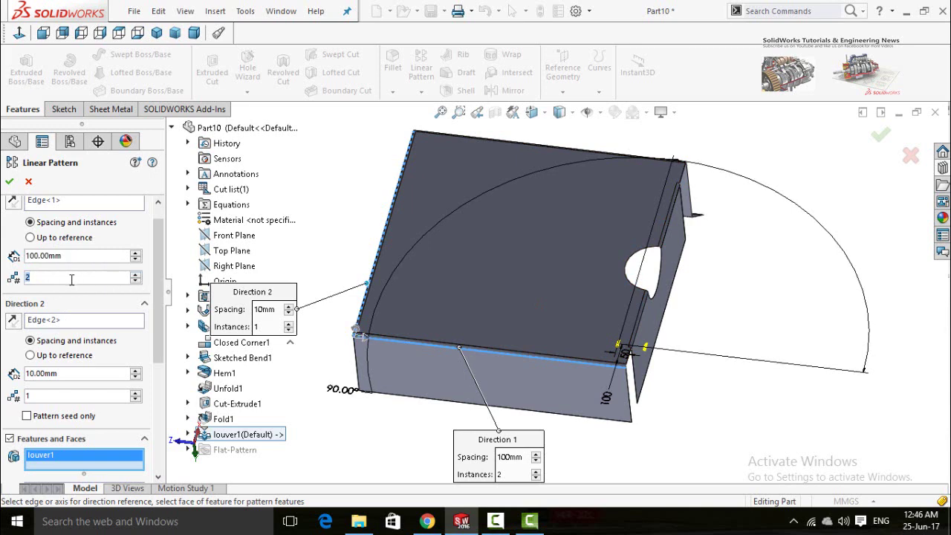
{"action": "type", "text": "0"}
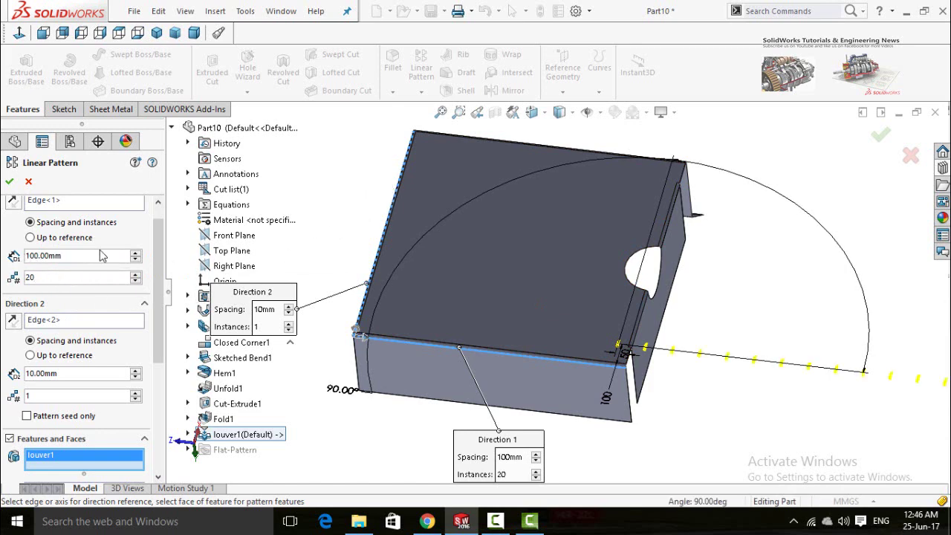
{"action": "left_click", "coordinate": [14, 205]}
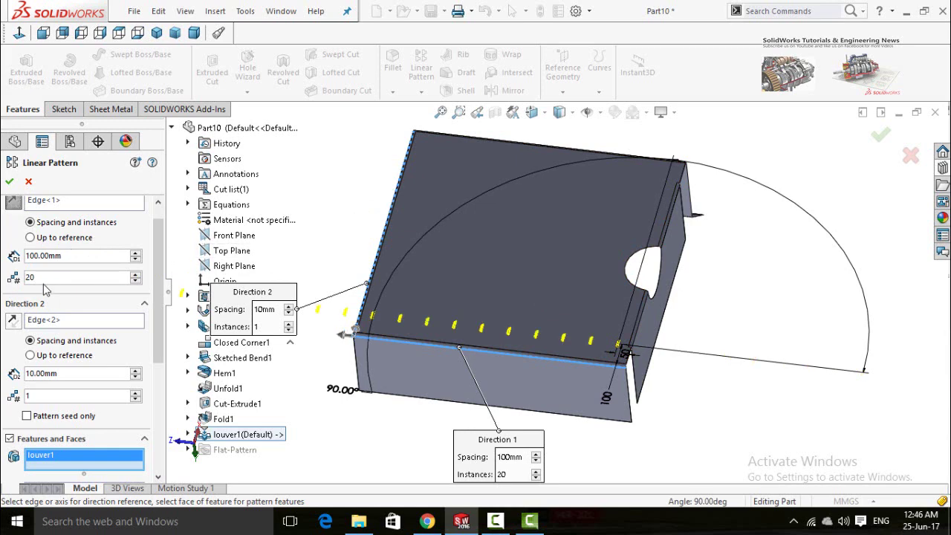
{"action": "left_click", "coordinate": [136, 280]}
{"action": "left_click", "coordinate": [135, 280]}
{"action": "left_click", "coordinate": [135, 280]}
{"action": "left_click_drag", "start_coordinate": [156, 284], "coordinate": [155, 348]}
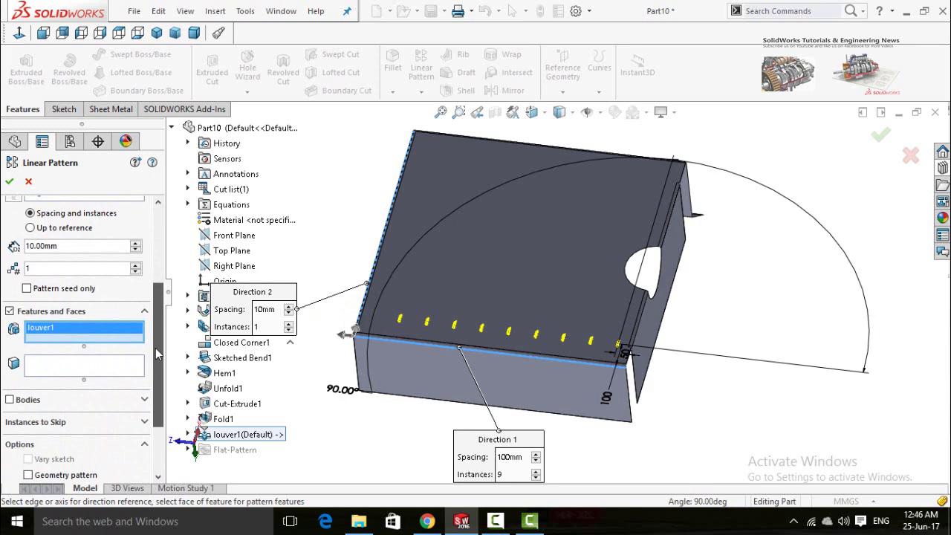
Step: Give the pattern's second direction 150 mm spacing and 6 rows of louvers
{"action": "double_click", "coordinate": [73, 251]}
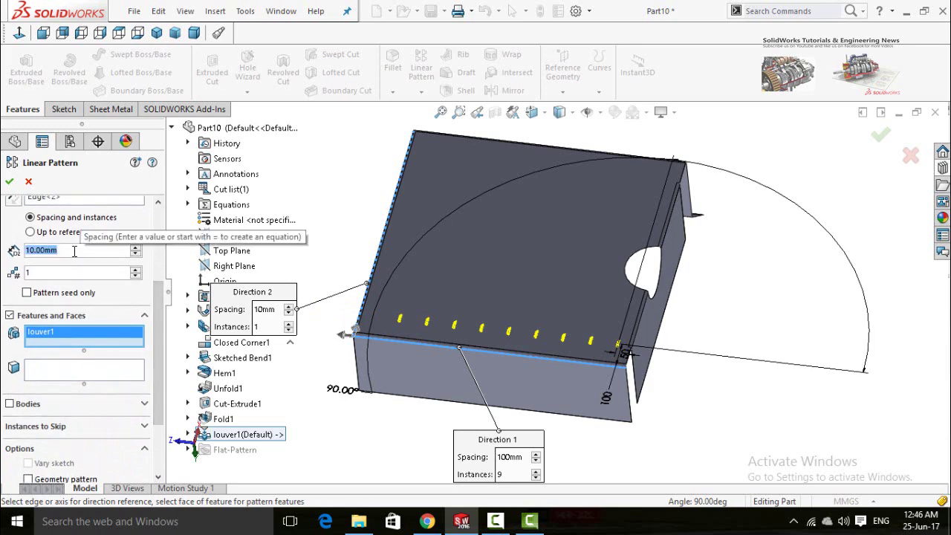
{"action": "type", "text": "150"}
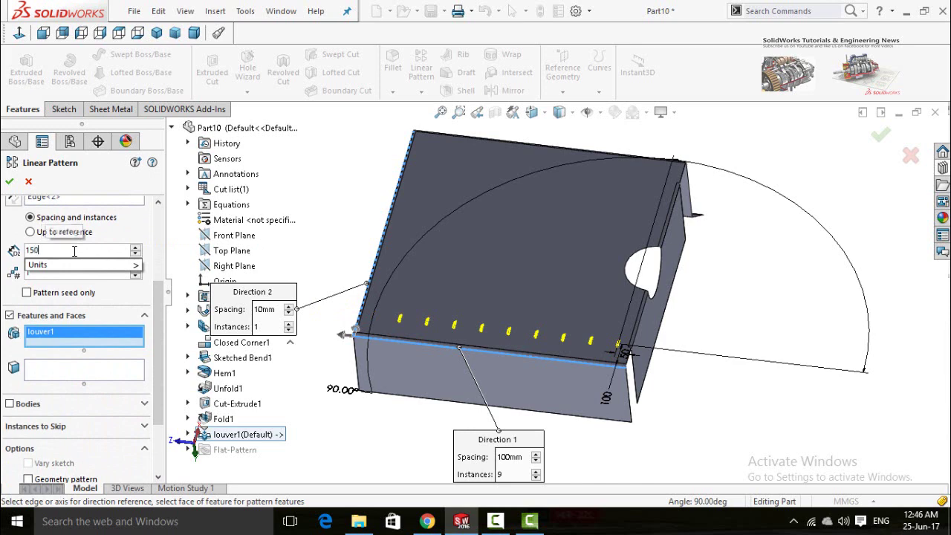
{"action": "key", "text": "Return"}
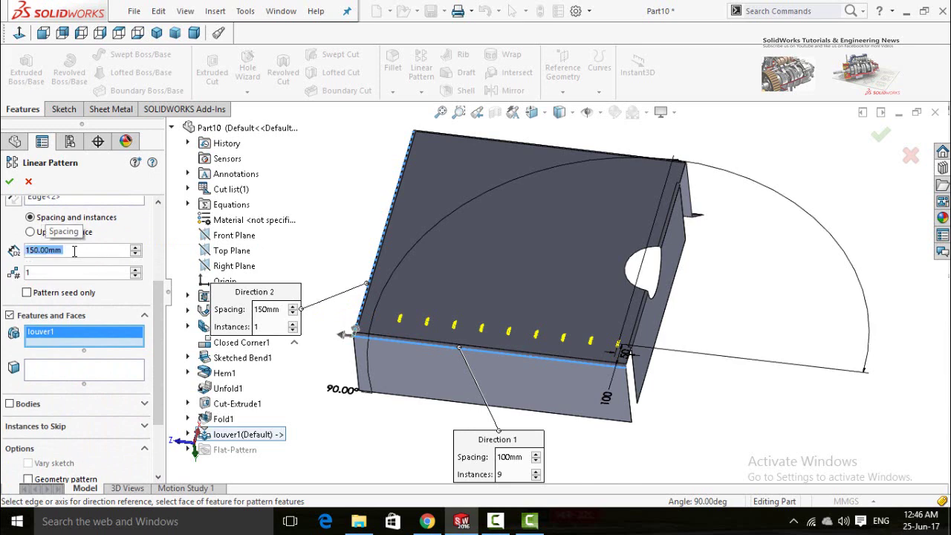
{"action": "left_click", "coordinate": [135, 270]}
{"action": "left_click", "coordinate": [136, 270]}
{"action": "left_click", "coordinate": [135, 270]}
{"action": "left_click", "coordinate": [135, 270]}
{"action": "left_click", "coordinate": [135, 271]}
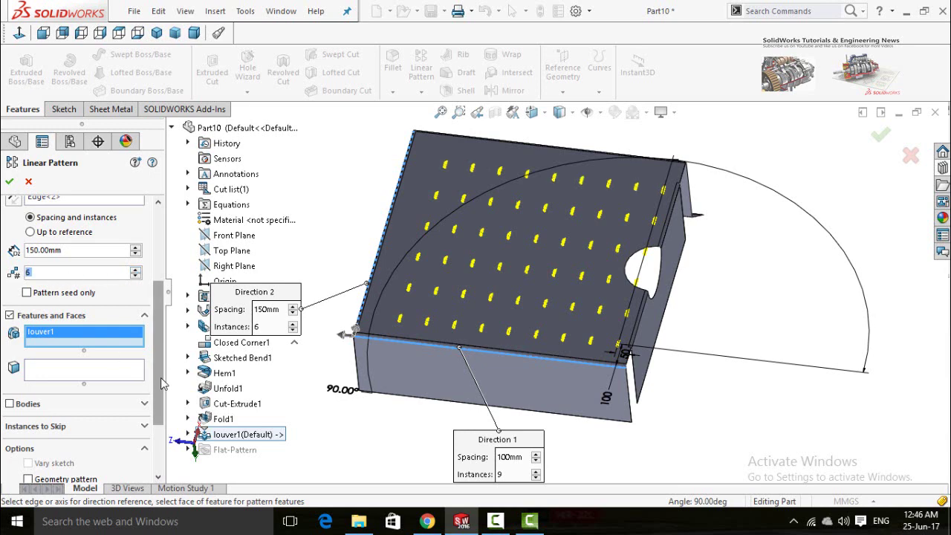
{"action": "scroll", "coordinate": [156, 357], "scroll_direction": "down", "scroll_amount": 3}
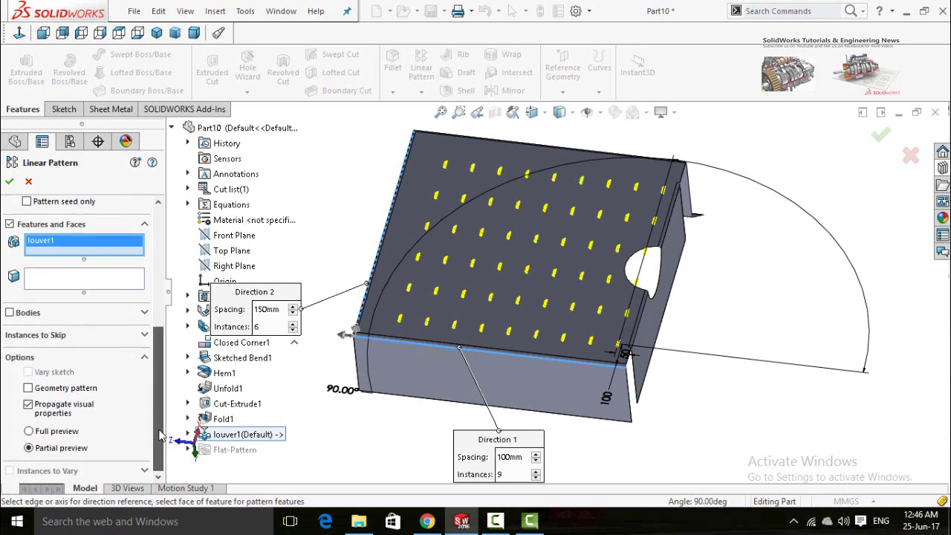
{"action": "left_click", "coordinate": [145, 335]}
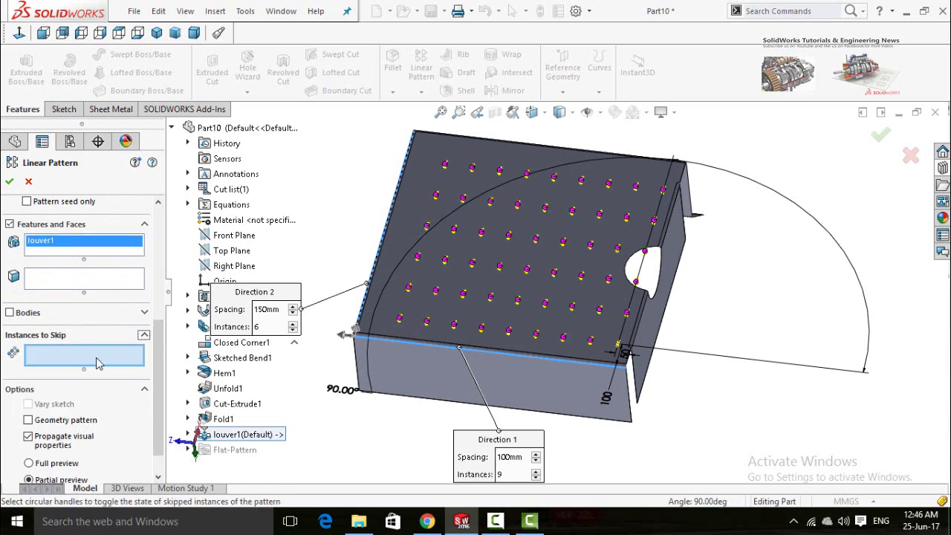
Step: Skip the two louvers beside the round cutout and confirm the louver grid pattern
{"action": "scroll", "coordinate": [645, 256], "scroll_direction": "down", "scroll_amount": 2}
{"action": "left_click", "coordinate": [645, 254]}
{"action": "left_click", "coordinate": [633, 289]}
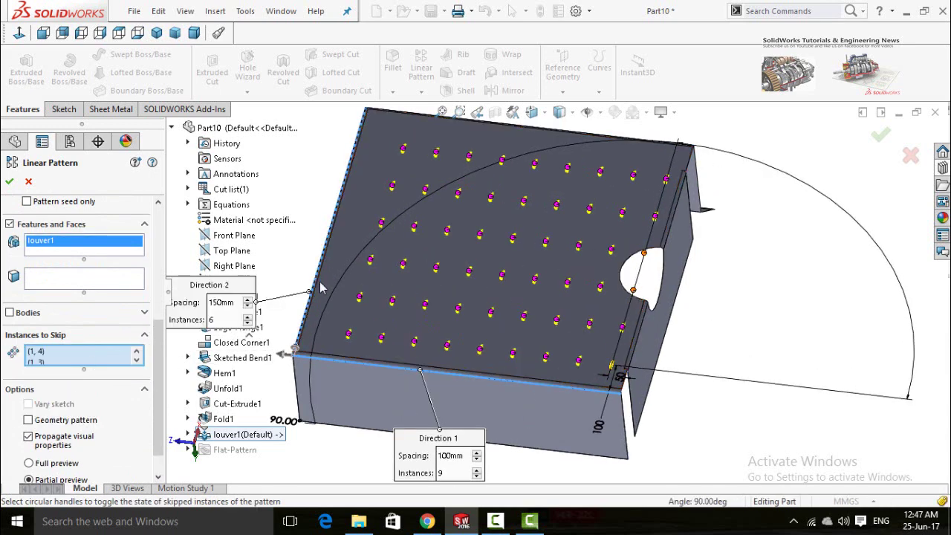
{"action": "left_click", "coordinate": [9, 181]}
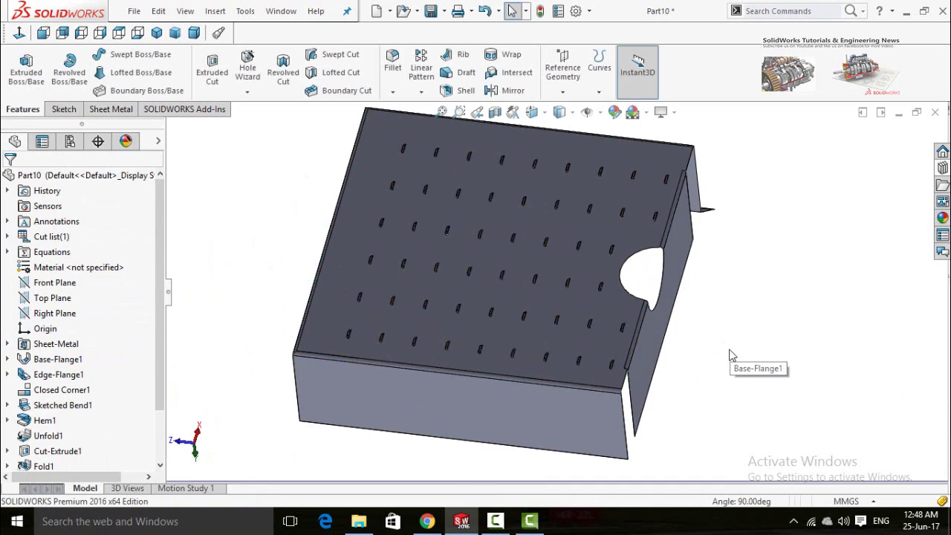
{"action": "middle_click_drag", "start_coordinate": [730, 355], "coordinate": [717, 336]}
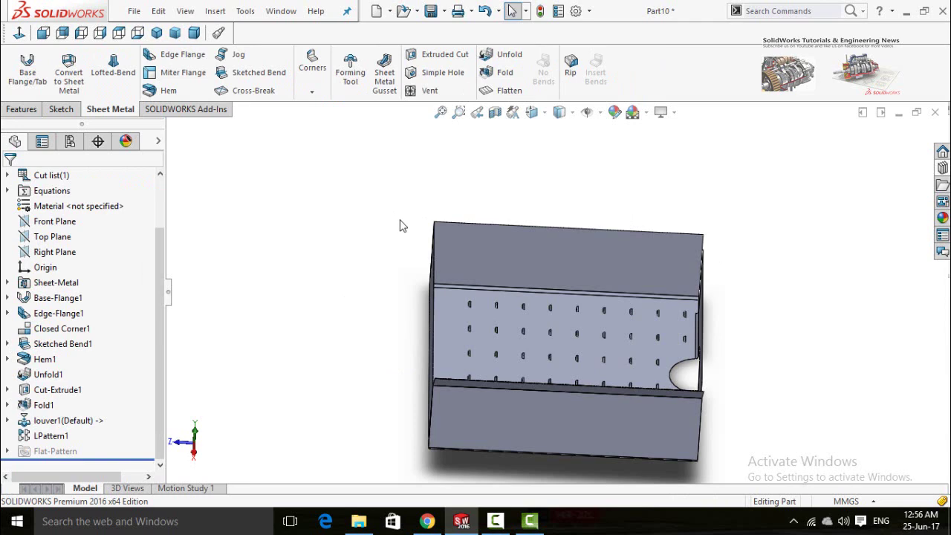
{"action": "middle_click_drag", "start_coordinate": [368, 237], "coordinate": [411, 202]}
Step: Place a sheet-metal gusset between the box floor and back wall, offset 500 mm
{"action": "left_click", "coordinate": [386, 90]}
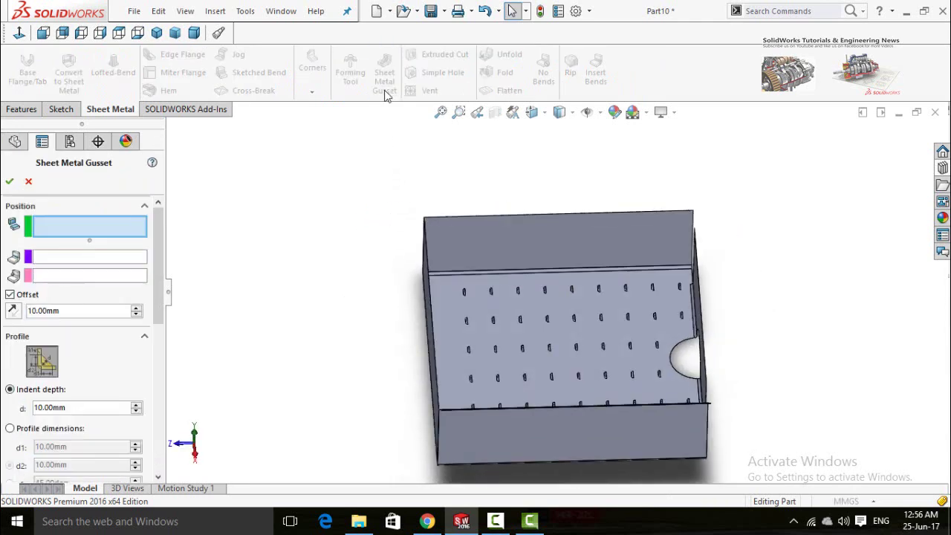
{"action": "scroll", "coordinate": [552, 301], "scroll_direction": "down", "scroll_amount": 2}
{"action": "left_click", "coordinate": [552, 301]}
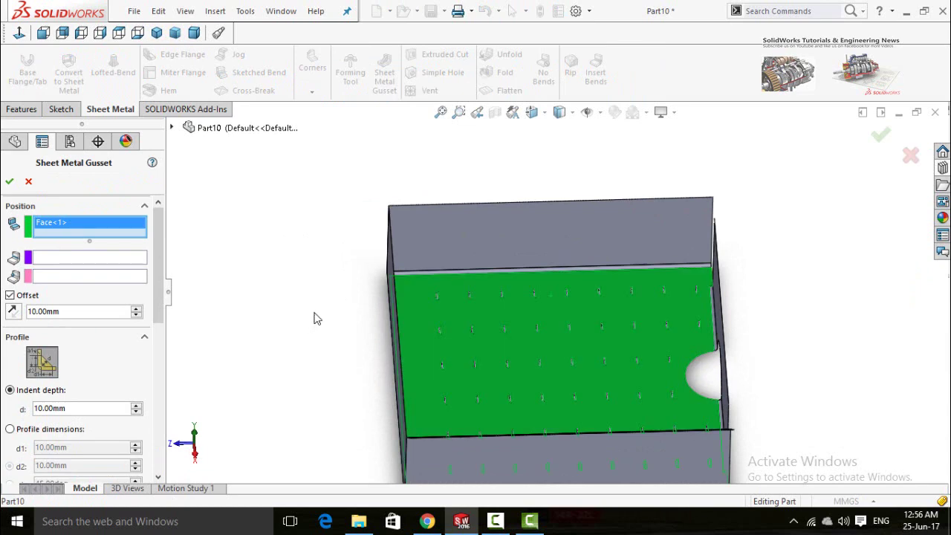
{"action": "left_click", "coordinate": [365, 323]}
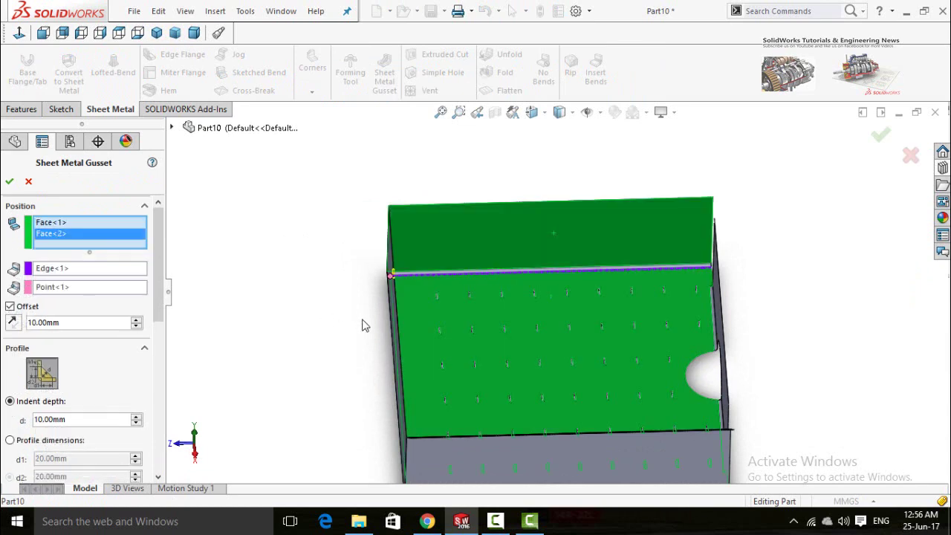
{"action": "middle_click_drag", "start_coordinate": [361, 324], "coordinate": [357, 316]}
{"action": "scroll", "coordinate": [435, 278], "scroll_direction": "down", "scroll_amount": 5}
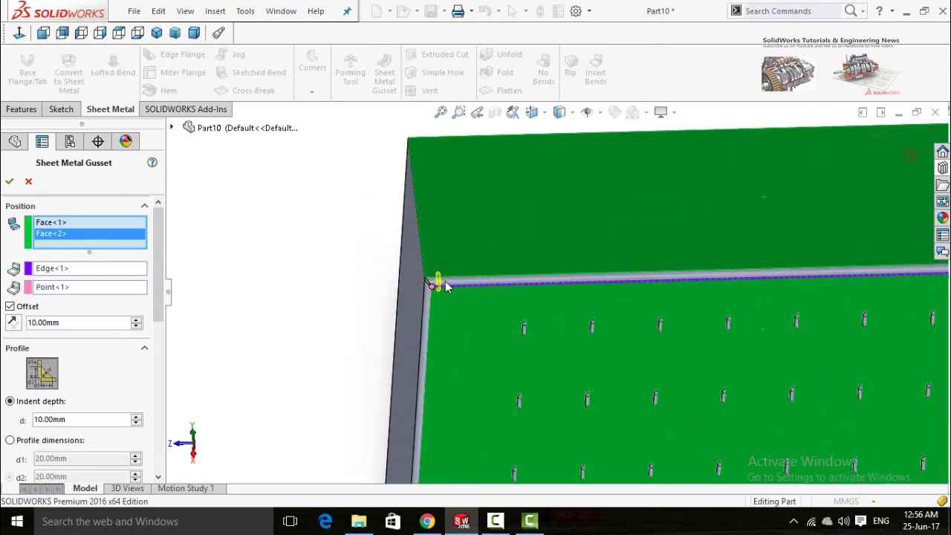
{"action": "scroll", "coordinate": [153, 301], "scroll_direction": "down", "scroll_amount": 1}
{"action": "left_click", "coordinate": [64, 287]}
{"action": "type", "text": "500"}
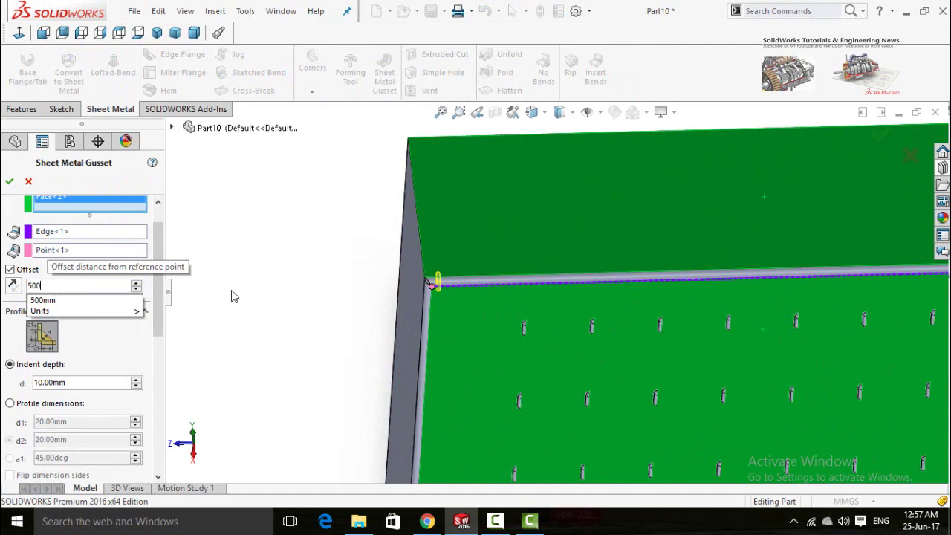
{"action": "key", "text": "Return"}
{"action": "middle_click_drag", "start_coordinate": [263, 327], "coordinate": [358, 274]}
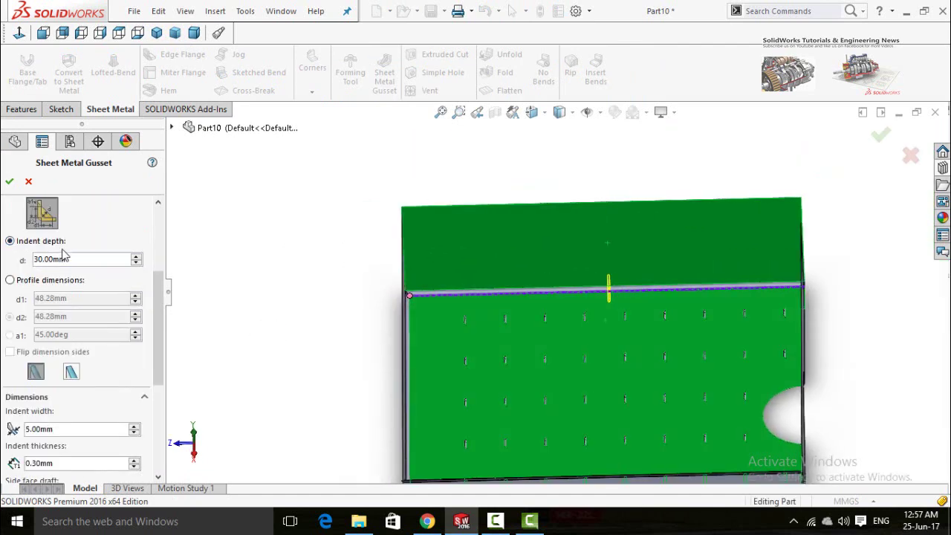
Step: Finish the gusset with an 82.42 mm indent depth and a 35 mm indent width
{"action": "left_click", "coordinate": [10, 281]}
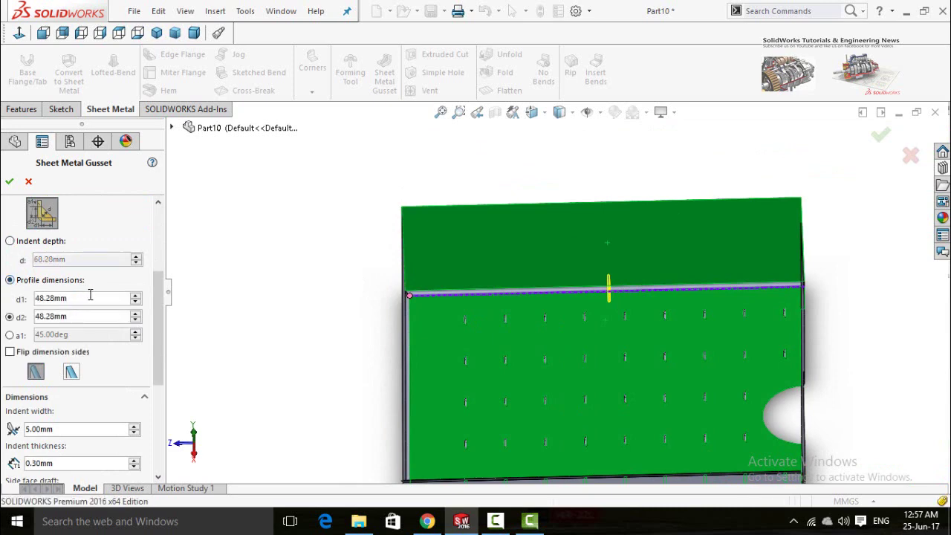
{"action": "left_click", "coordinate": [136, 297]}
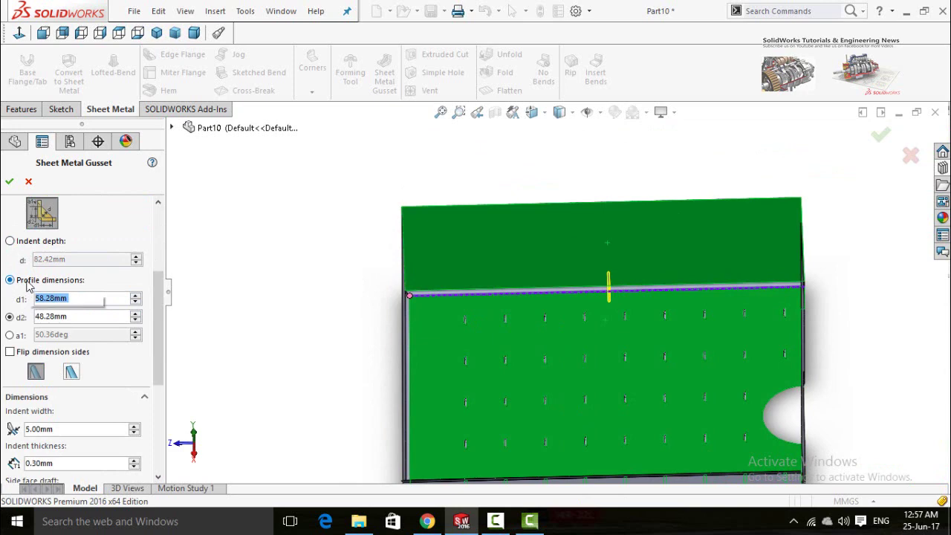
{"action": "left_click", "coordinate": [9, 241]}
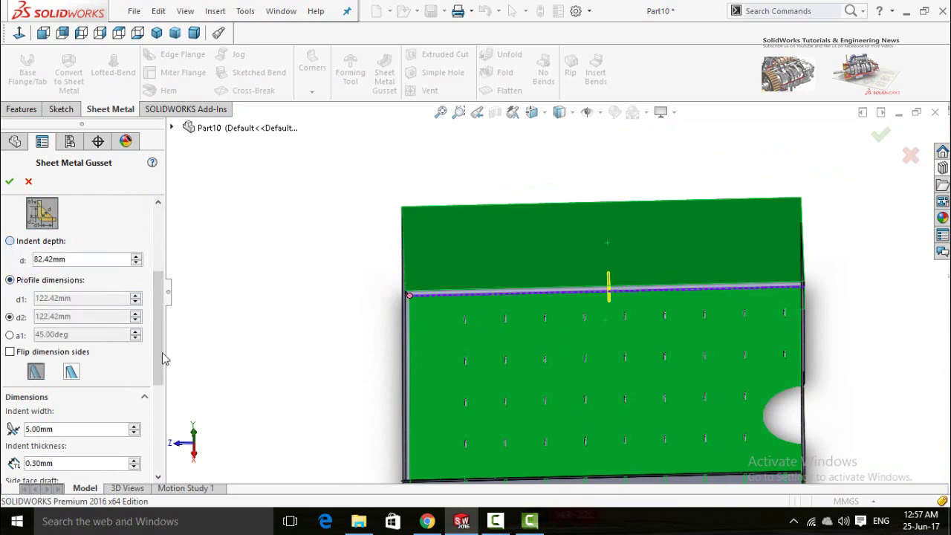
{"action": "scroll", "coordinate": [154, 309], "scroll_direction": "down", "scroll_amount": 5}
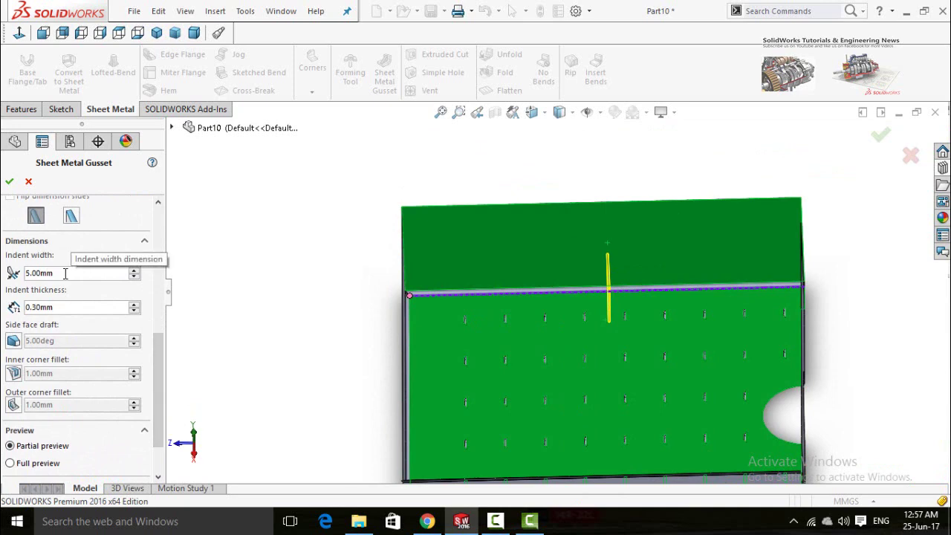
{"action": "left_click", "coordinate": [133, 271]}
{"action": "left_click", "coordinate": [134, 271]}
{"action": "left_click", "coordinate": [133, 271]}
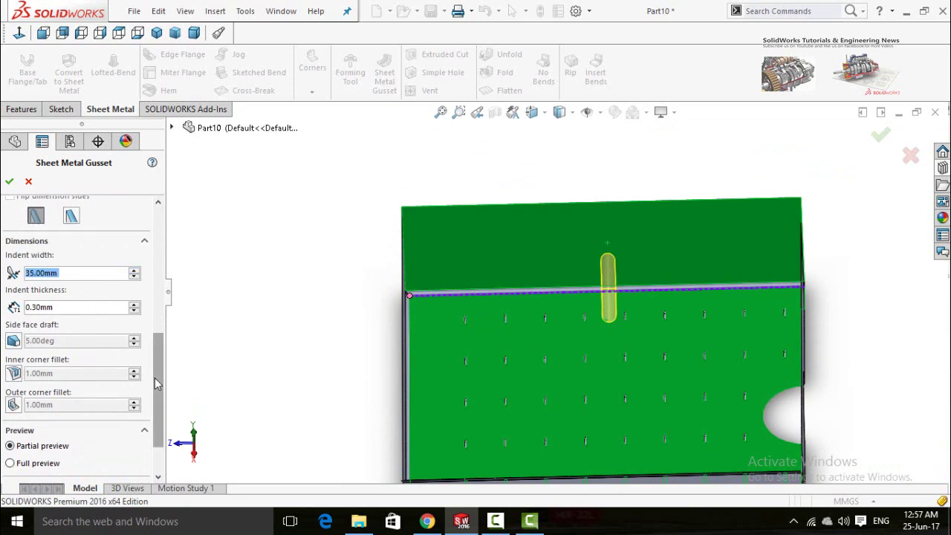
{"action": "scroll", "coordinate": [136, 394], "scroll_direction": "down", "scroll_amount": 3}
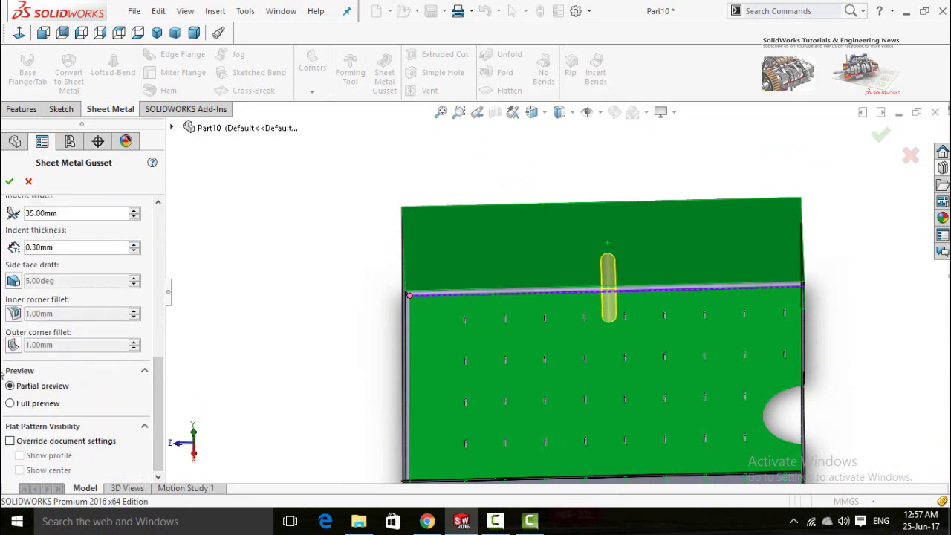
{"action": "left_click", "coordinate": [9, 182]}
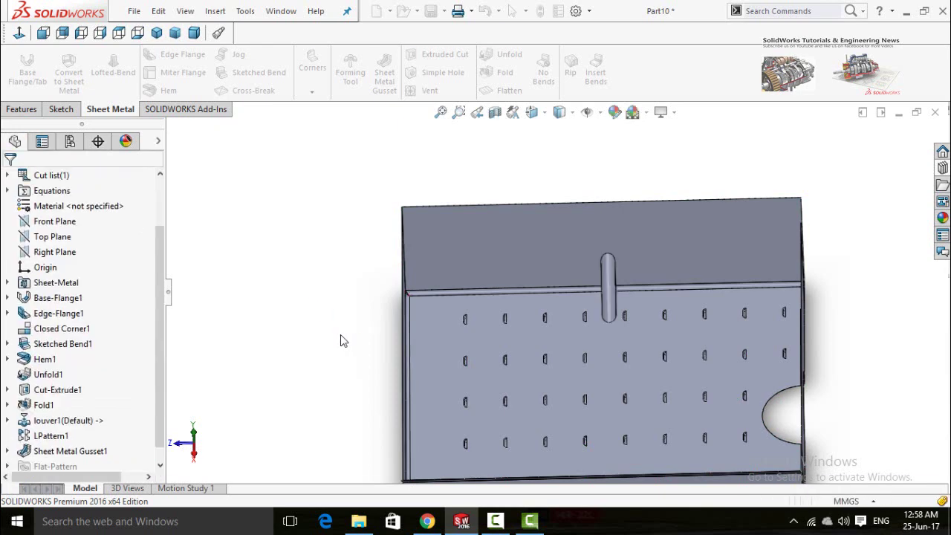
{"action": "middle_click_drag", "start_coordinate": [344, 337], "coordinate": [253, 304]}
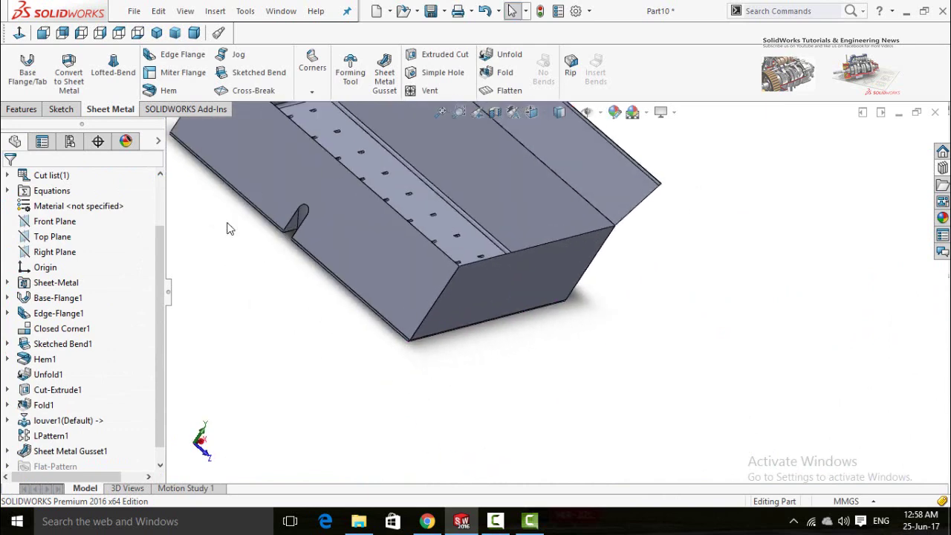
{"action": "middle_click_drag", "start_coordinate": [234, 238], "coordinate": [286, 227]}
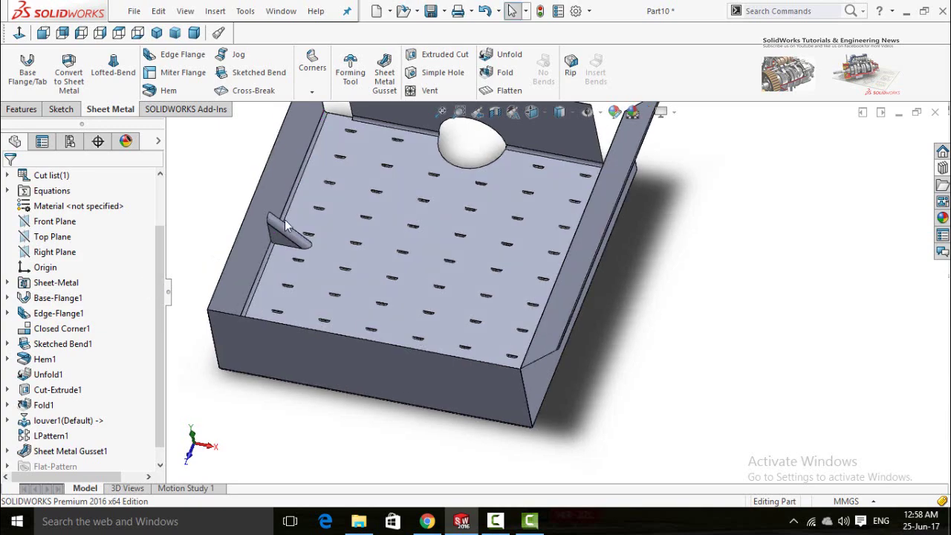
{"action": "scroll", "coordinate": [413, 304], "scroll_direction": "up", "scroll_amount": 3}
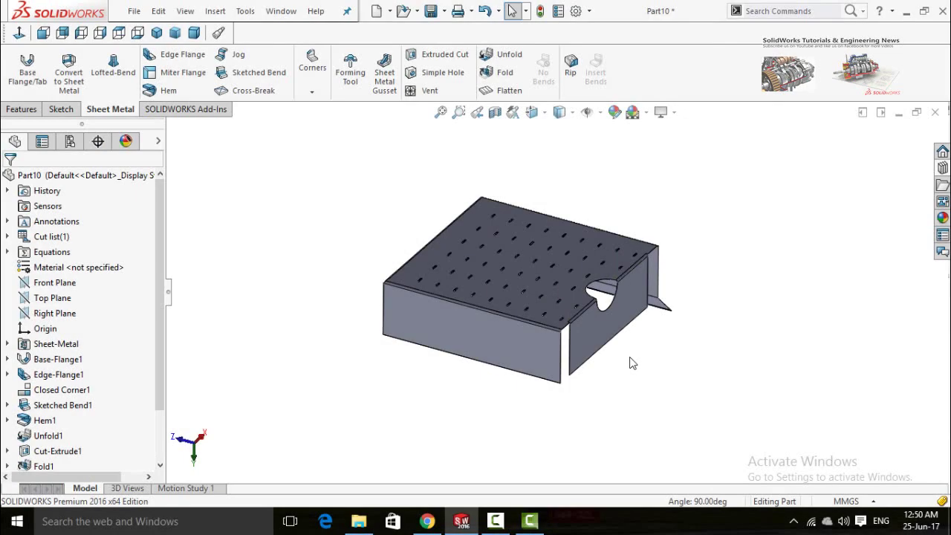
Step: Flatten the box to show its flat pattern with the louver grid and round hole
{"action": "left_click", "coordinate": [507, 90]}
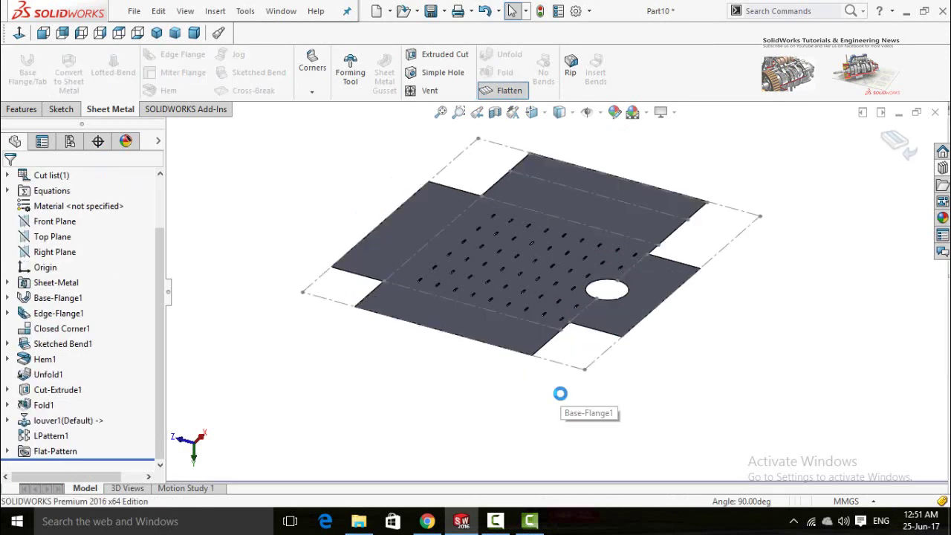
{"action": "scroll", "coordinate": [559, 400], "scroll_direction": "up", "scroll_amount": 3}
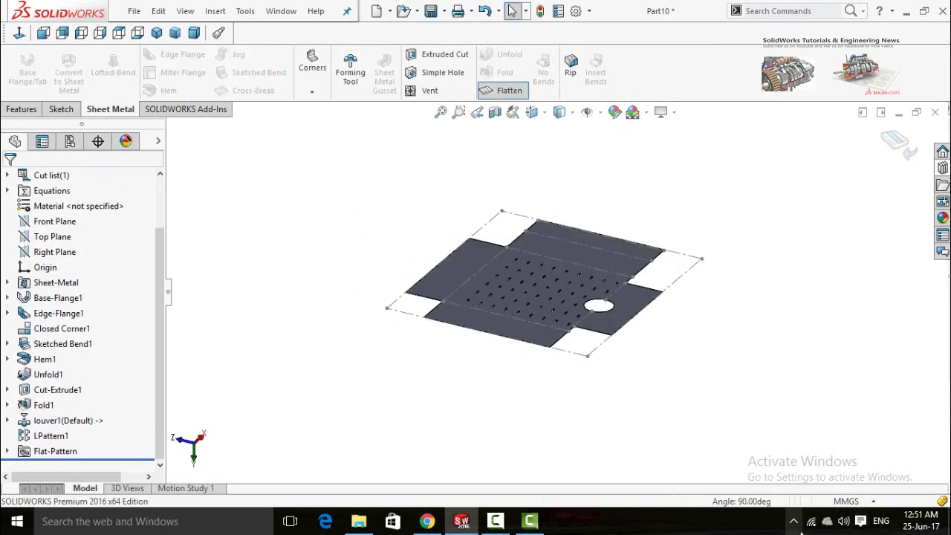